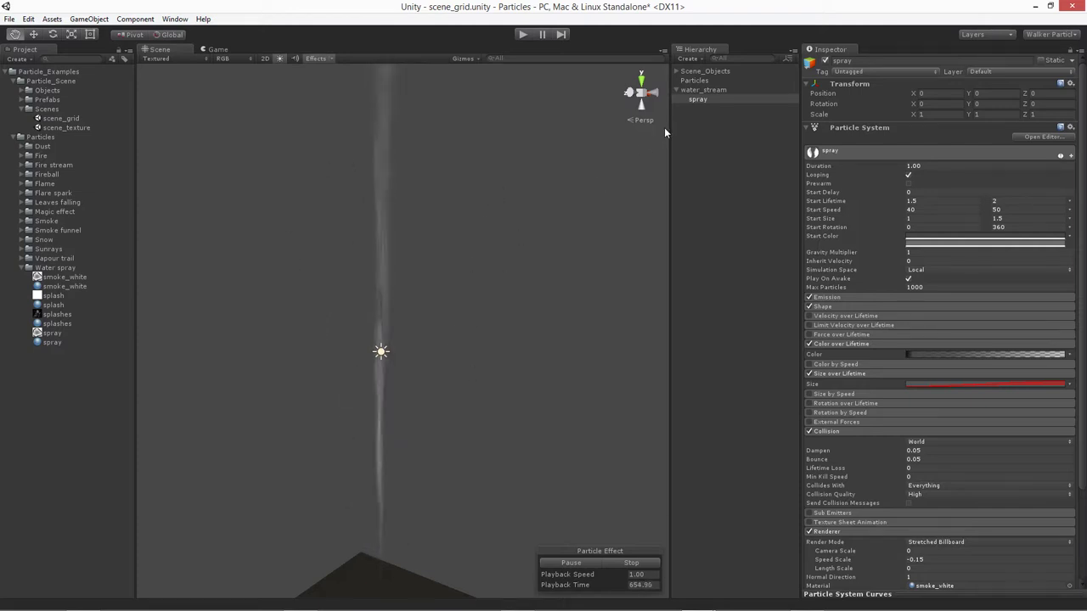
# Step: Create a new particle system named spray_wide as a child of water_stream
pyautogui.click(687, 58)
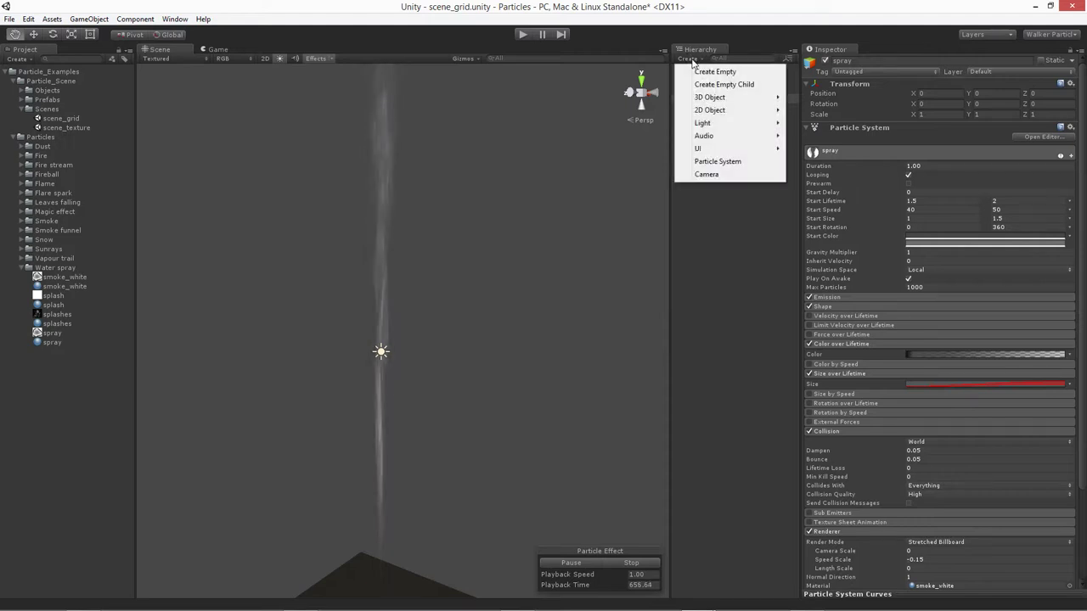
pyautogui.click(713, 162)
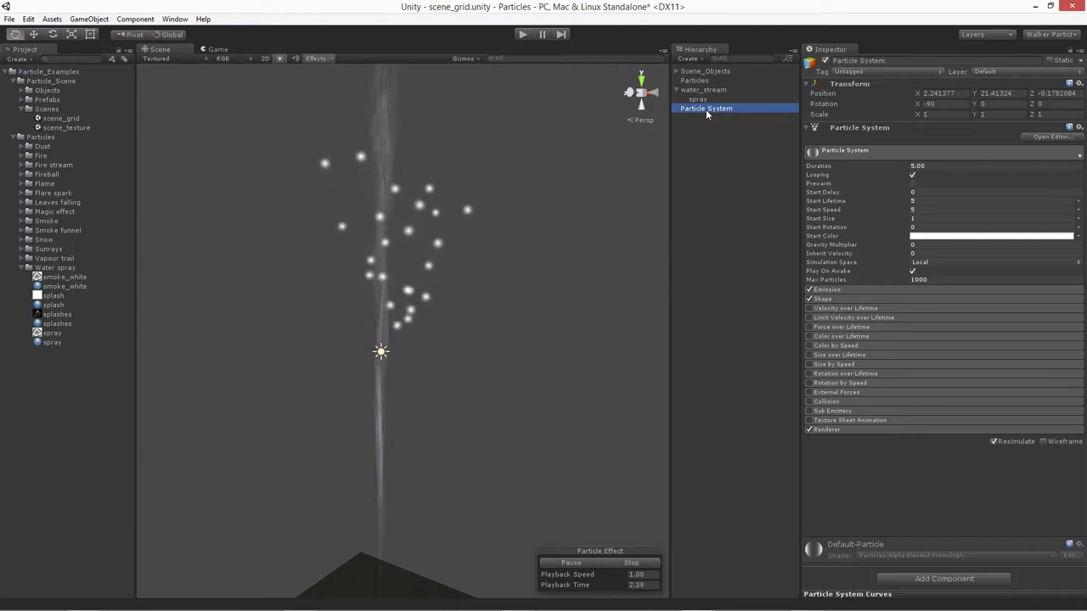
pyautogui.click(705, 109)
pyautogui.write('spary_w')
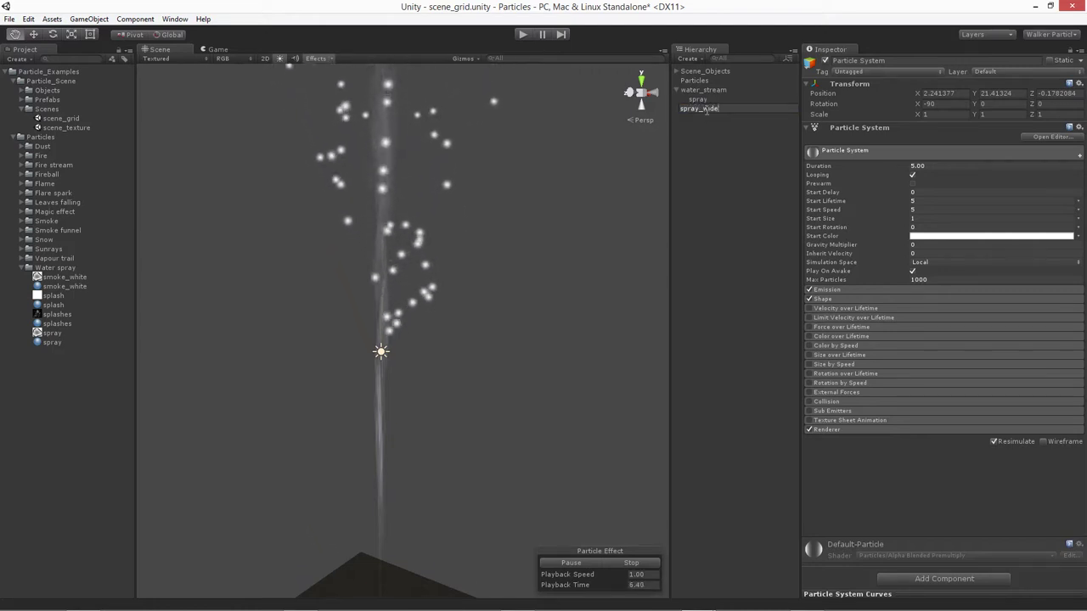
pyautogui.press('Return')
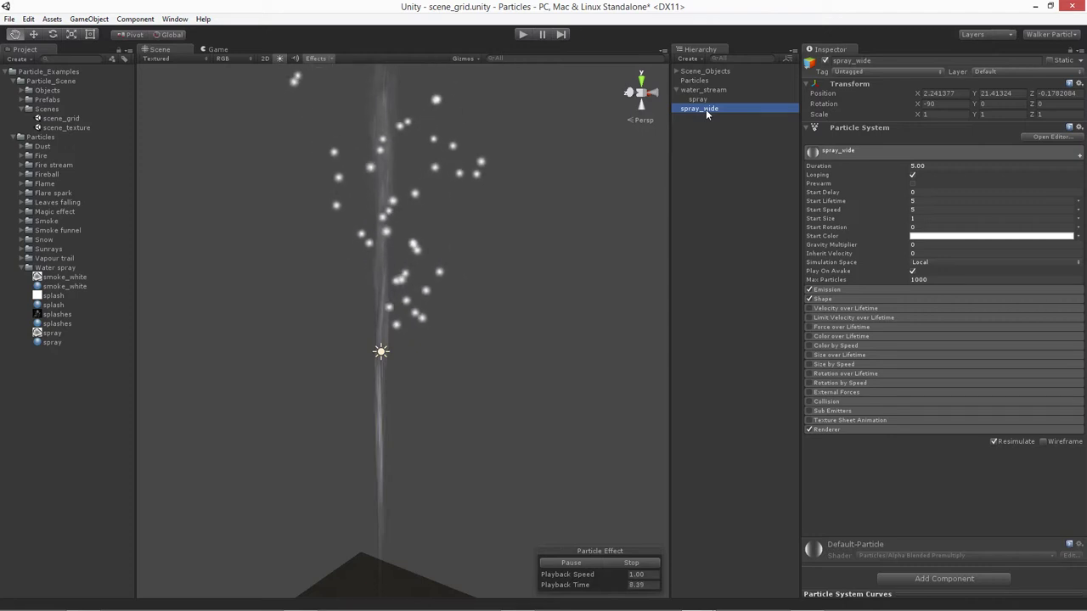
pyautogui.moveTo(706, 109)
pyautogui.mouseDown()
pyautogui.moveTo(721, 106)
pyautogui.moveTo(720, 90)
pyautogui.mouseUp()
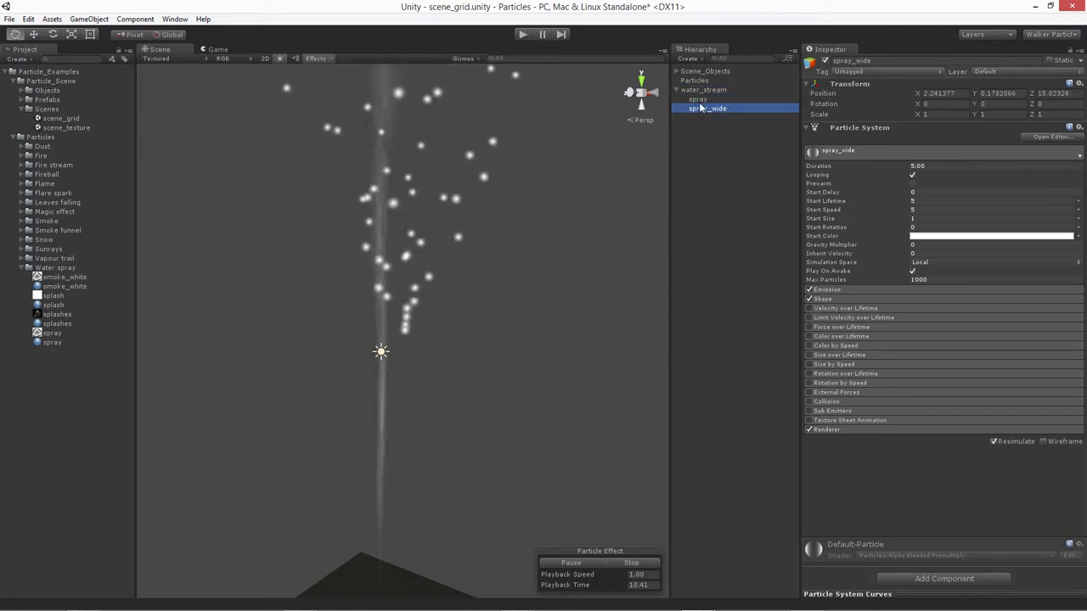
# Step: Rename the original spray emitter to spray_core
pyautogui.click(698, 99)
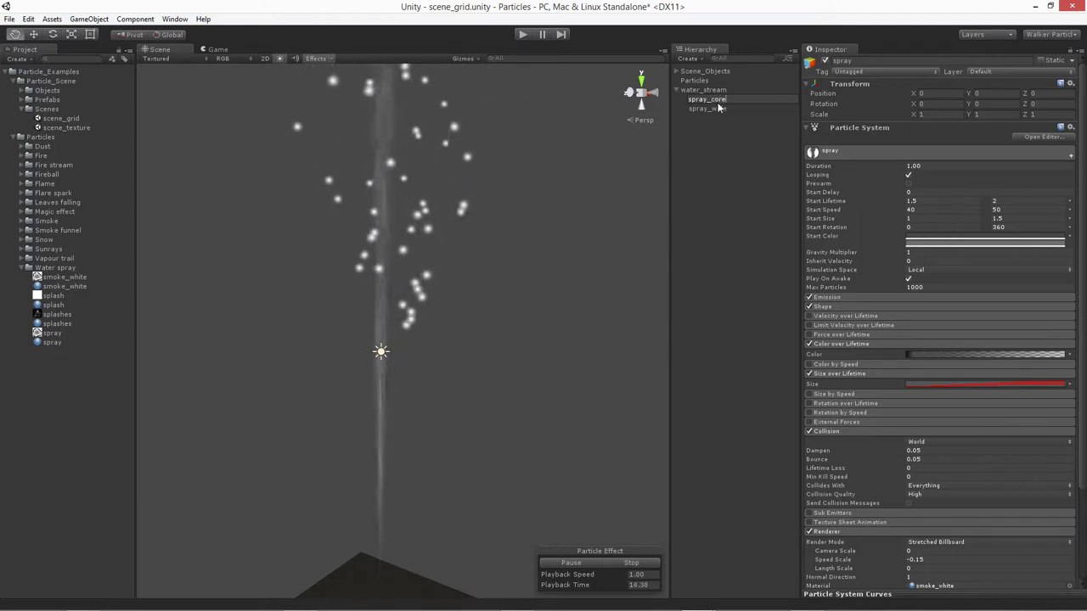
pyautogui.press('Return')
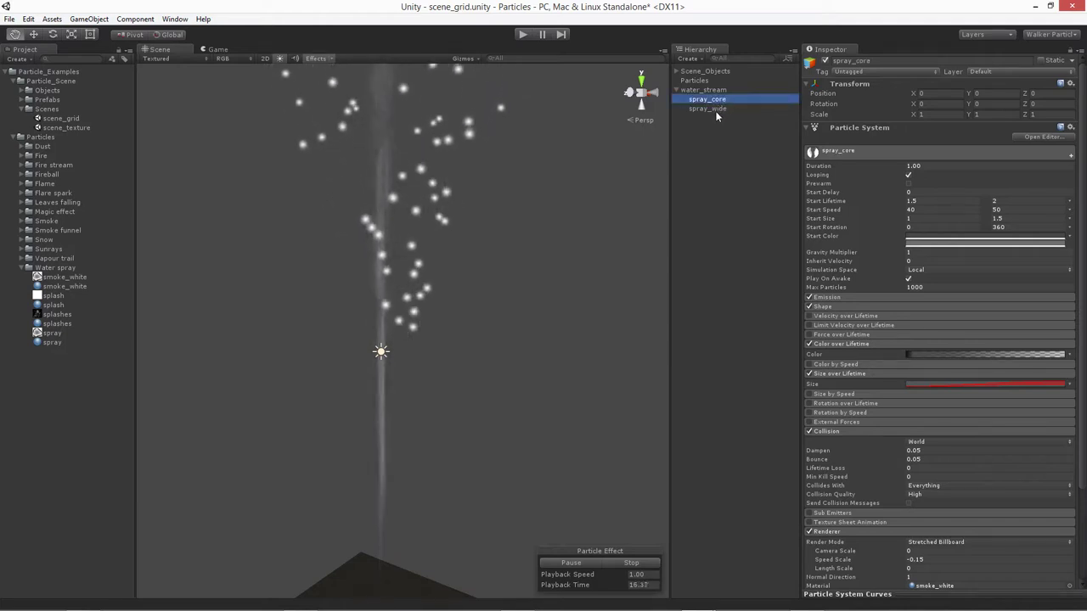
pyautogui.click(719, 116)
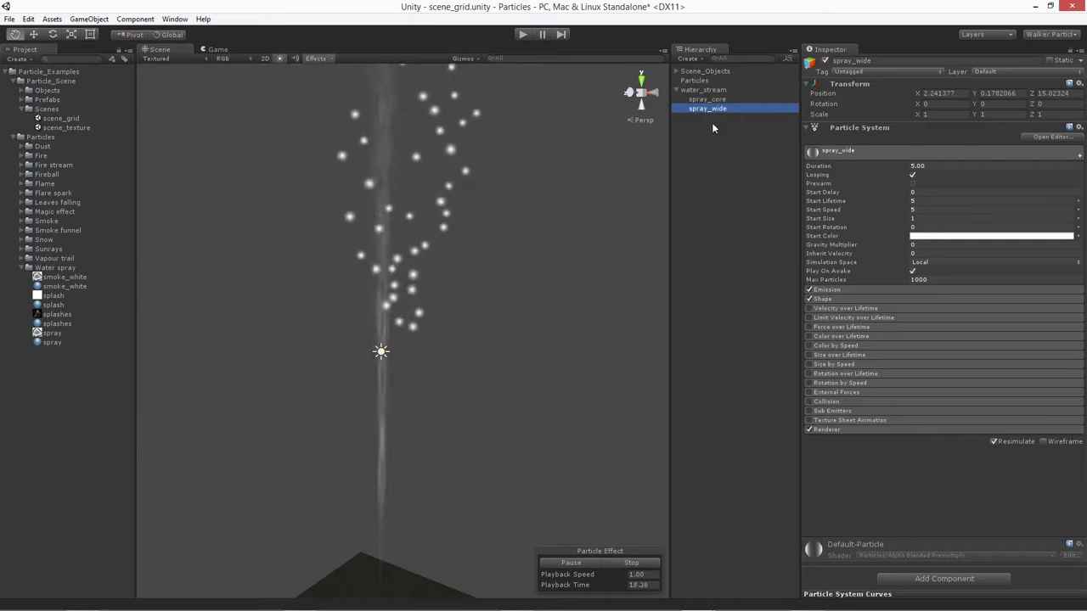
# Step: Set spray_wide's Transform position to 0, 0, 0
pyautogui.click(938, 95)
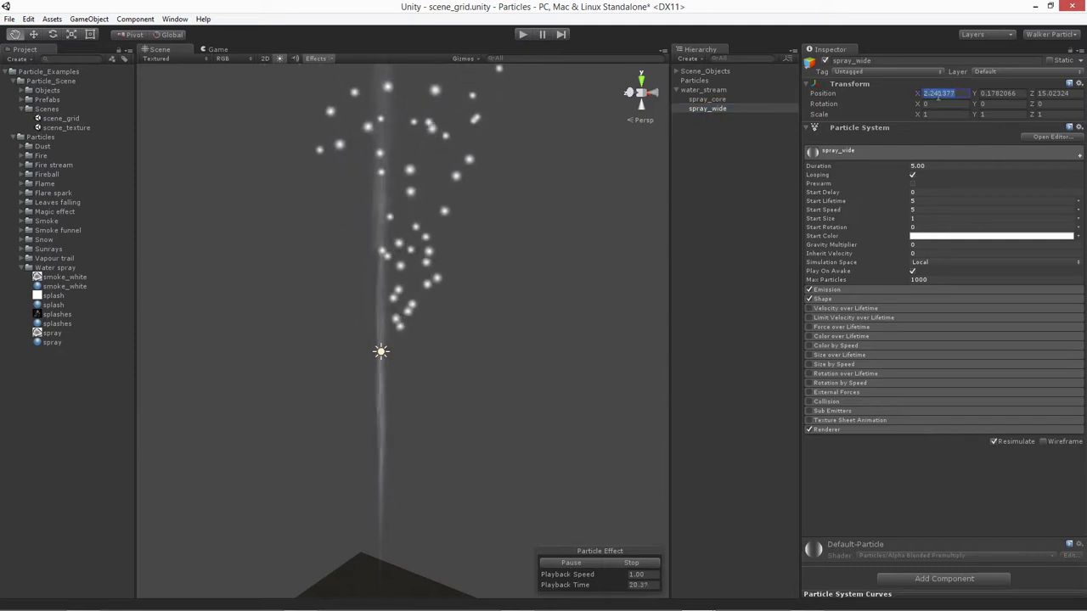
pyautogui.press('Tab')
pyautogui.write('0')
pyautogui.press('Tab')
pyautogui.write('0')
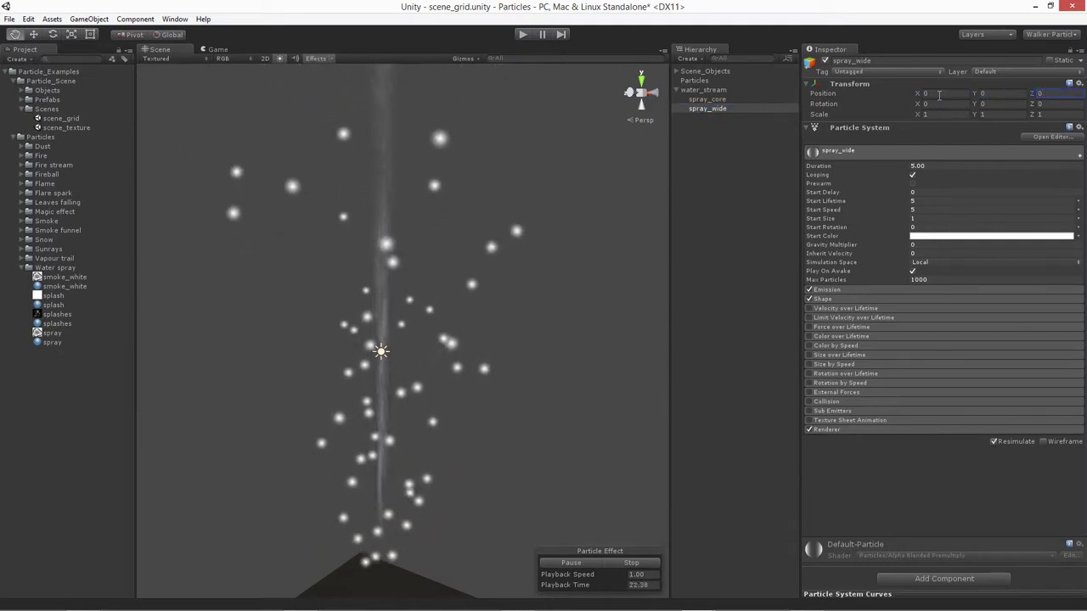
pyautogui.moveTo(468, 376); pyautogui.dragTo(476, 342)
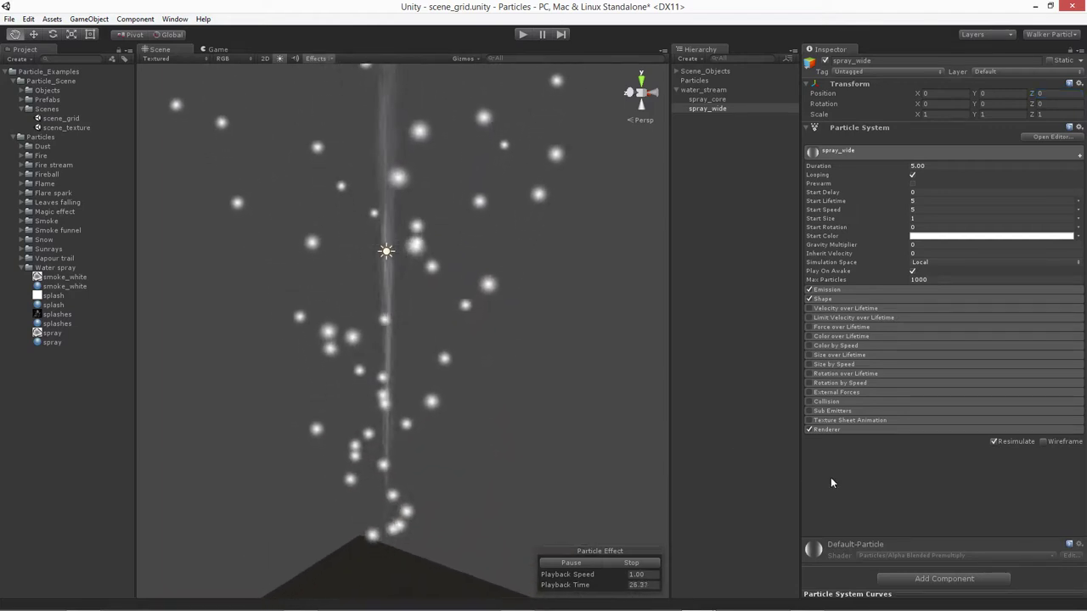
# Step: Assign the smoke_white material in spray_wide's Renderer module
pyautogui.click(873, 430)
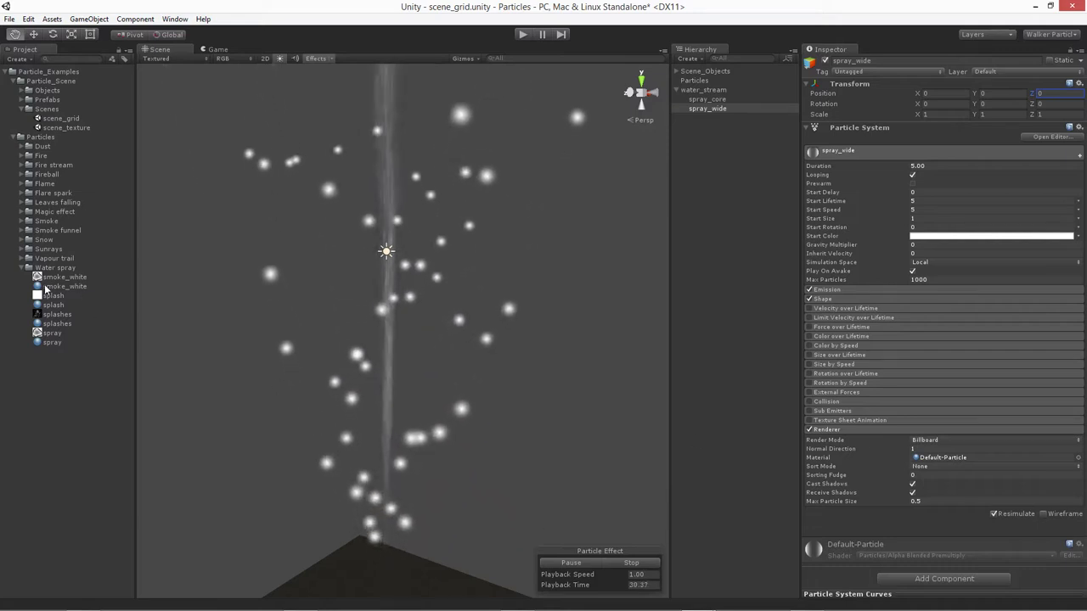
pyautogui.moveTo(64, 286); pyautogui.dragTo(947, 458)
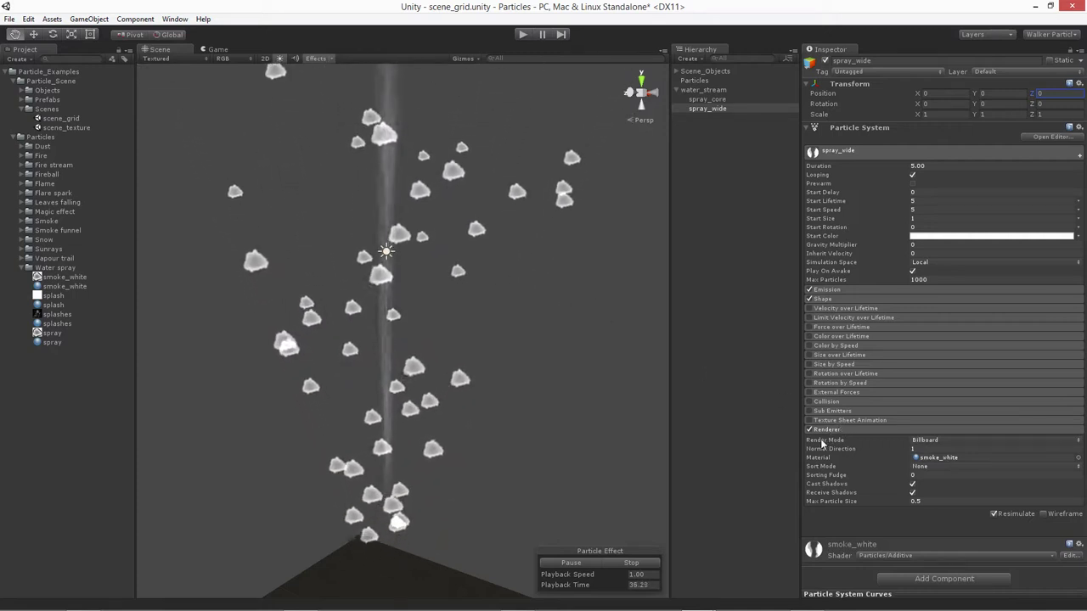
pyautogui.click(860, 442)
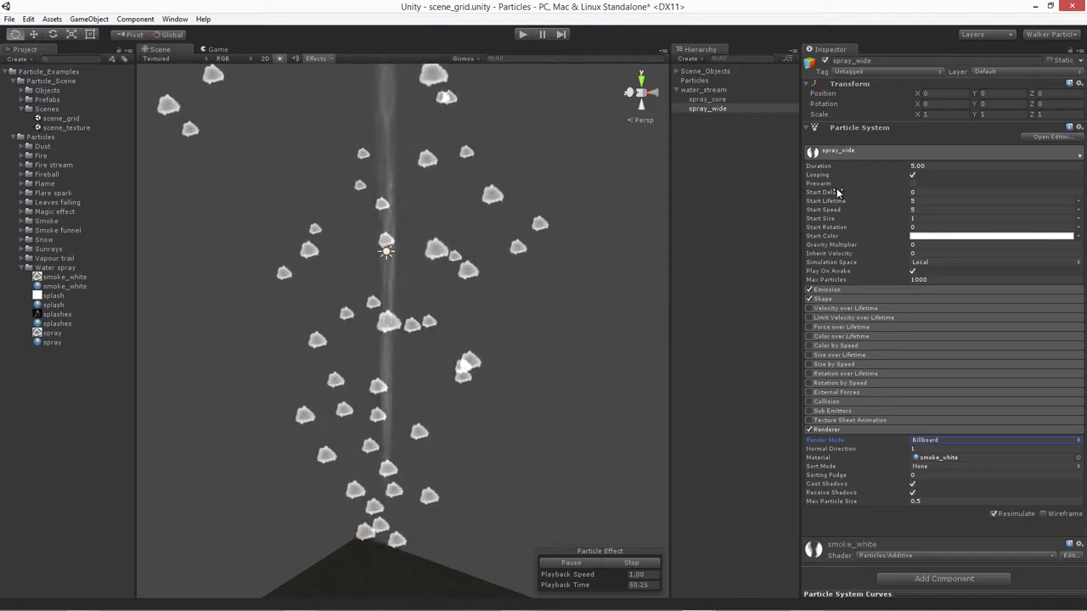
# Step: Set spray_wide's Duration to 1 second
pyautogui.click(955, 167)
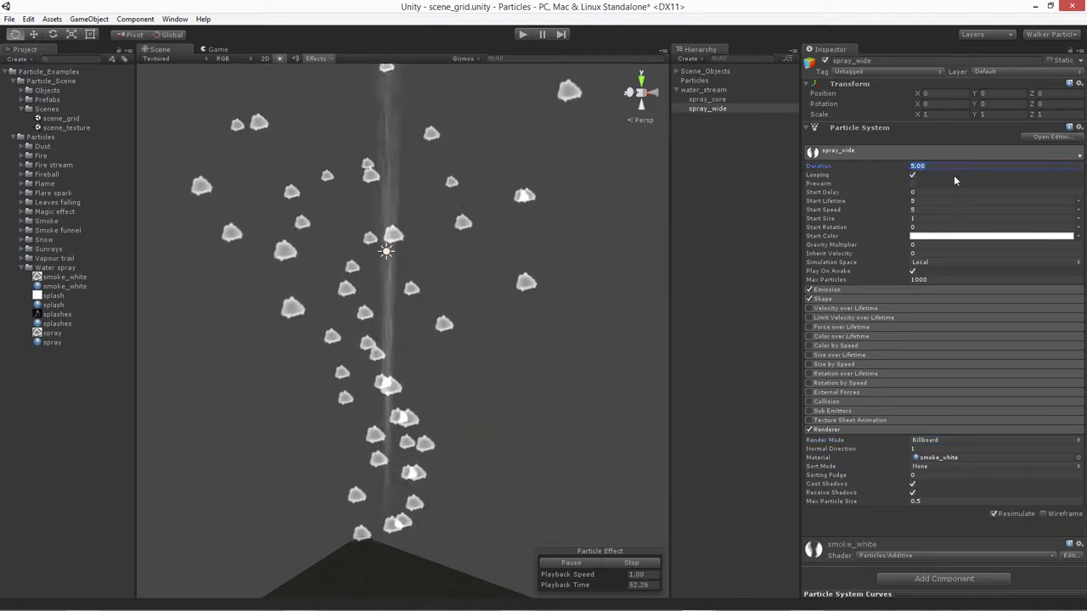
pyautogui.write('1')
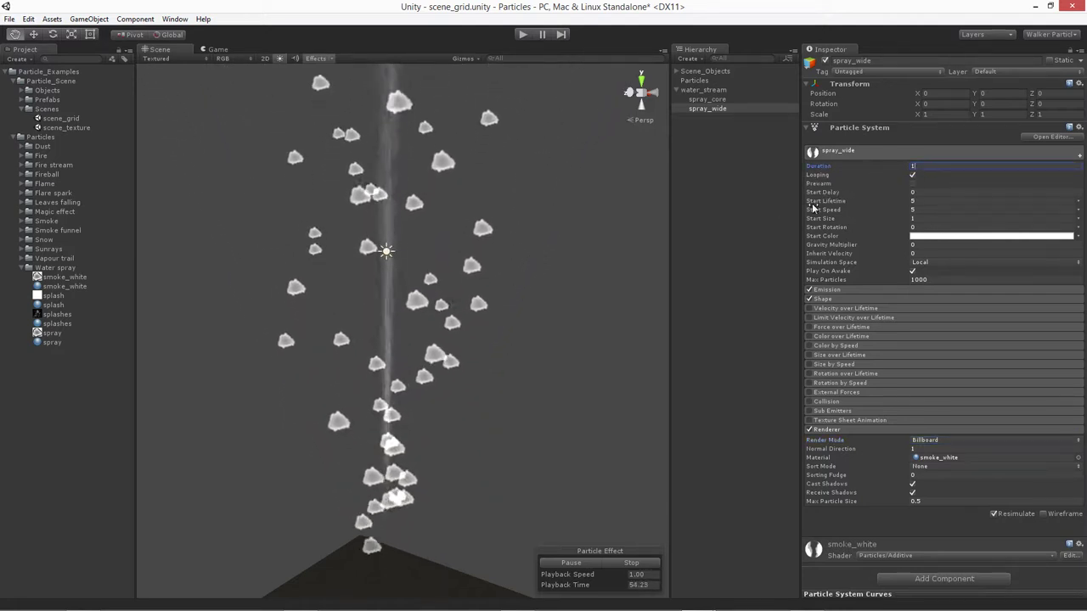
pyautogui.press('Return')
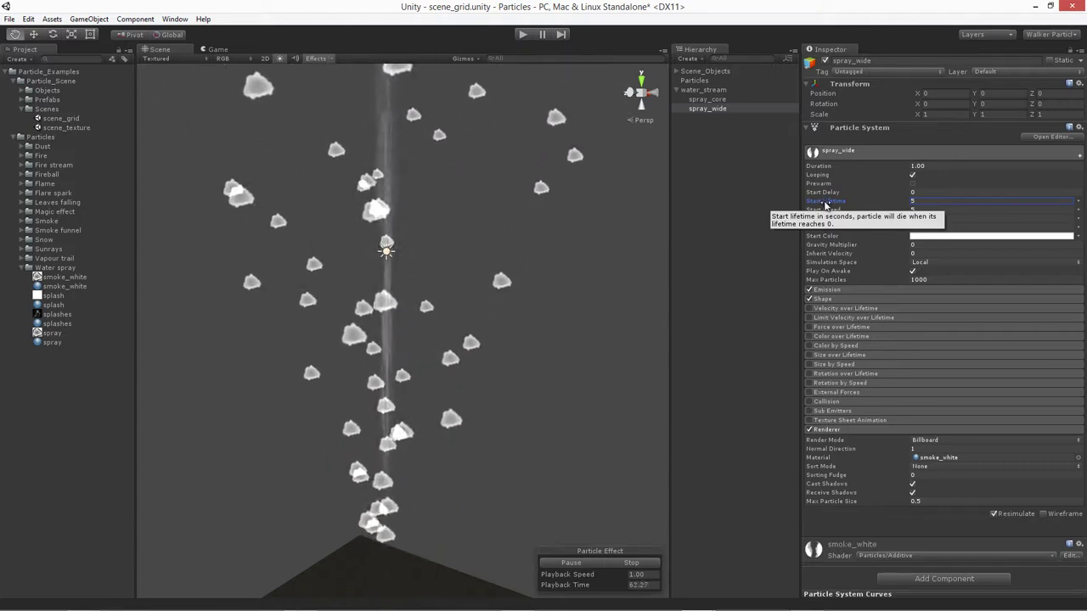
# Step: Make Start Lifetime random between two constants, 1 and 1.5
pyautogui.click(1077, 200)
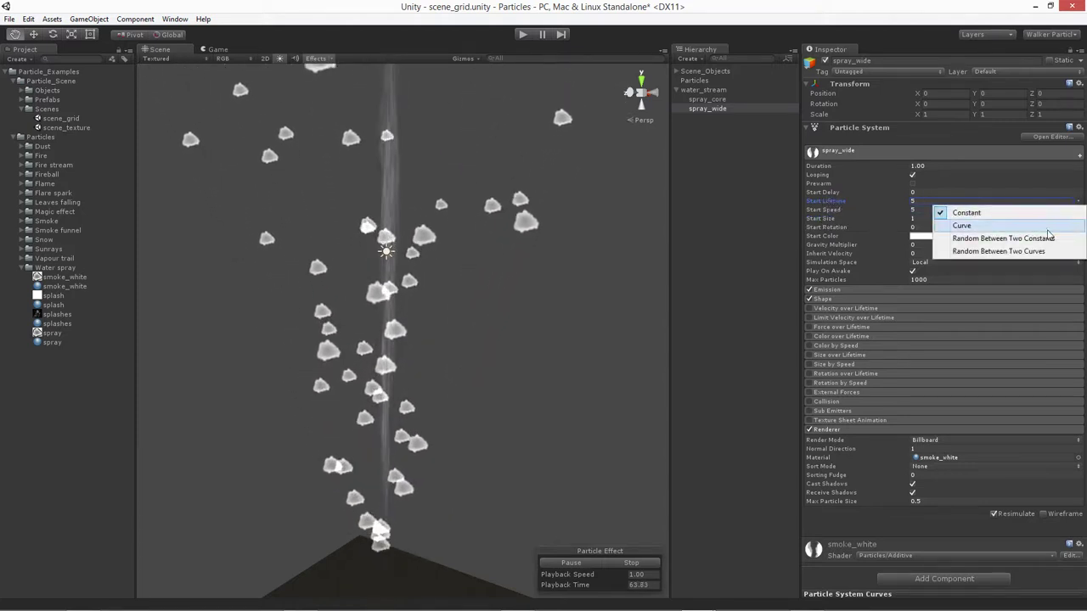
pyautogui.click(977, 236)
pyautogui.click(919, 199)
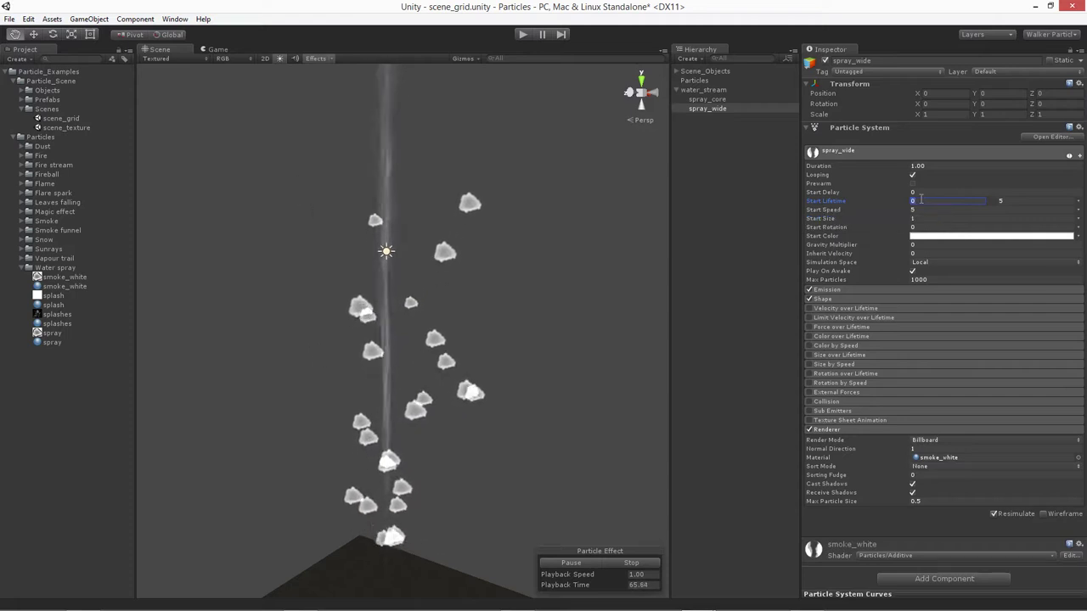
pyautogui.write('1')
pyautogui.press('Tab')
pyautogui.write('1')
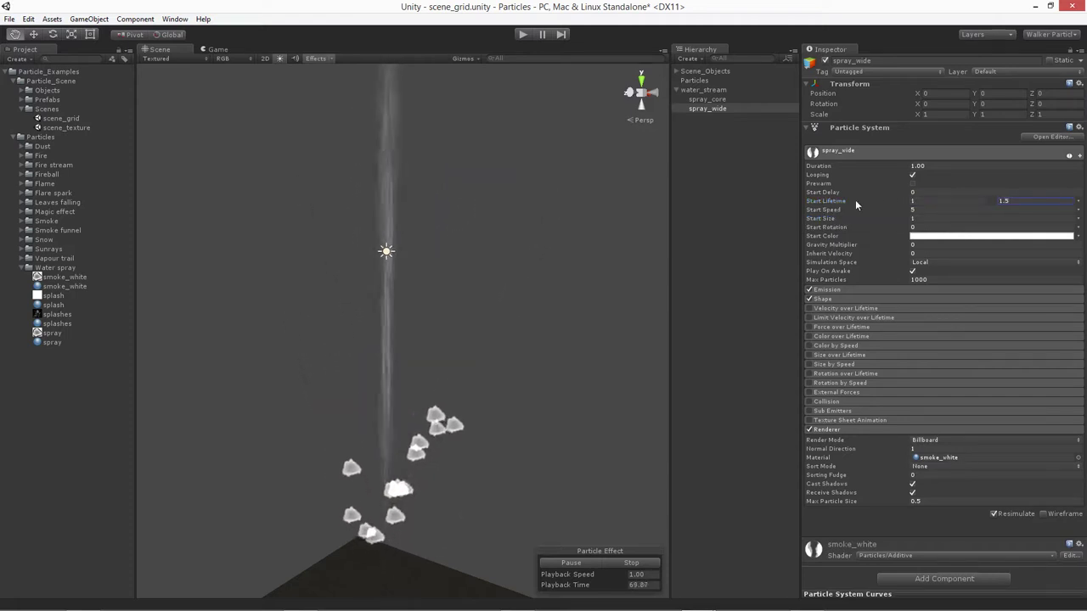
# Step: Compare settings with spray_core and water_stream, then return to spray_wide
pyautogui.click(709, 101)
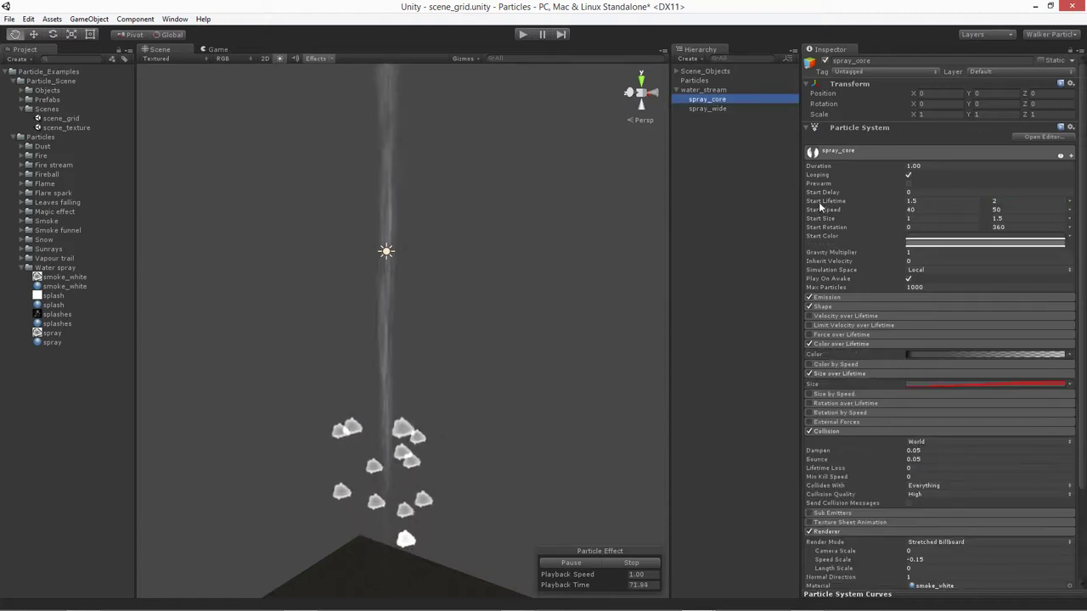
pyautogui.click(704, 90)
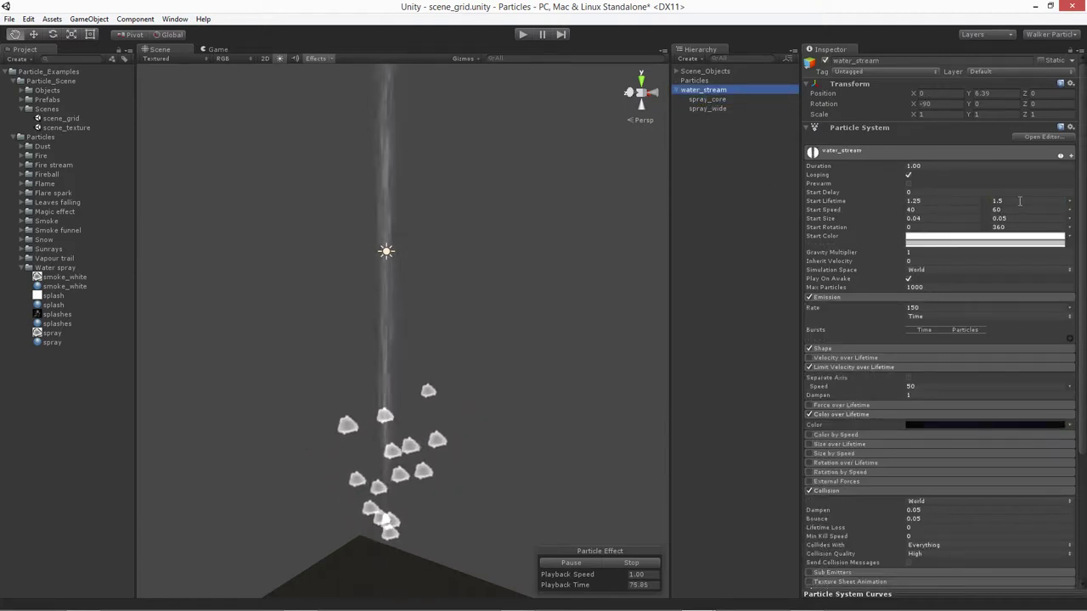
pyautogui.click(713, 109)
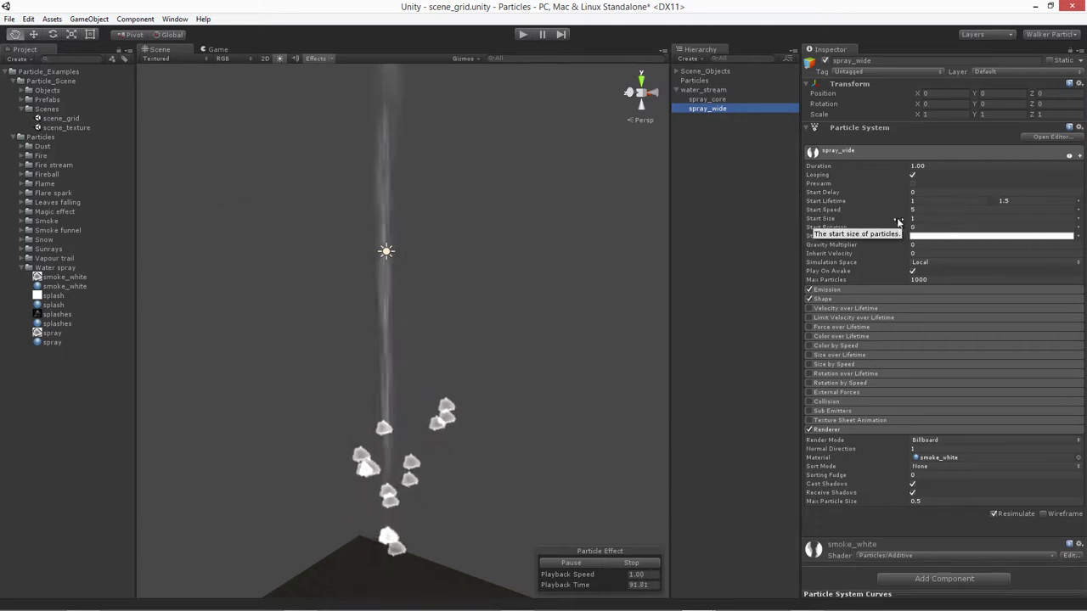
pyautogui.click(819, 211)
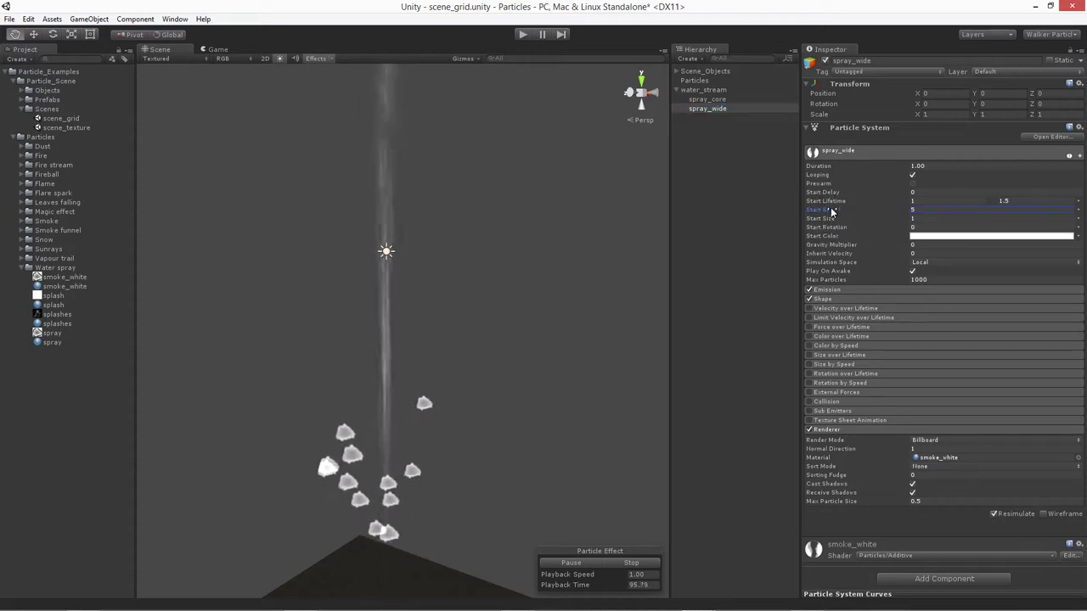
# Step: Set spray_wide's Start Speed to 60
pyautogui.click(949, 212)
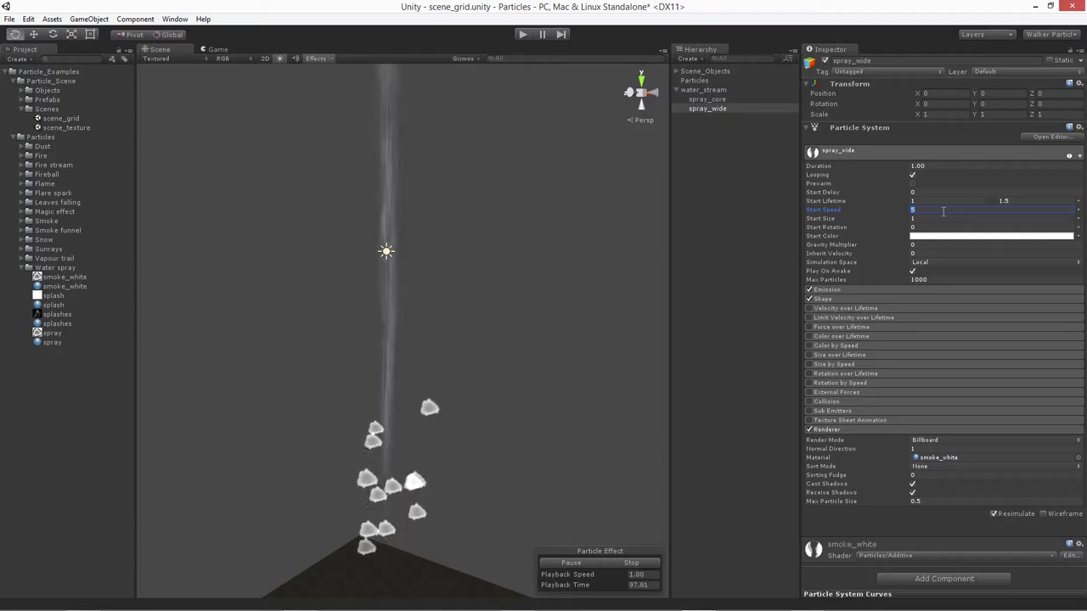
pyautogui.write('60')
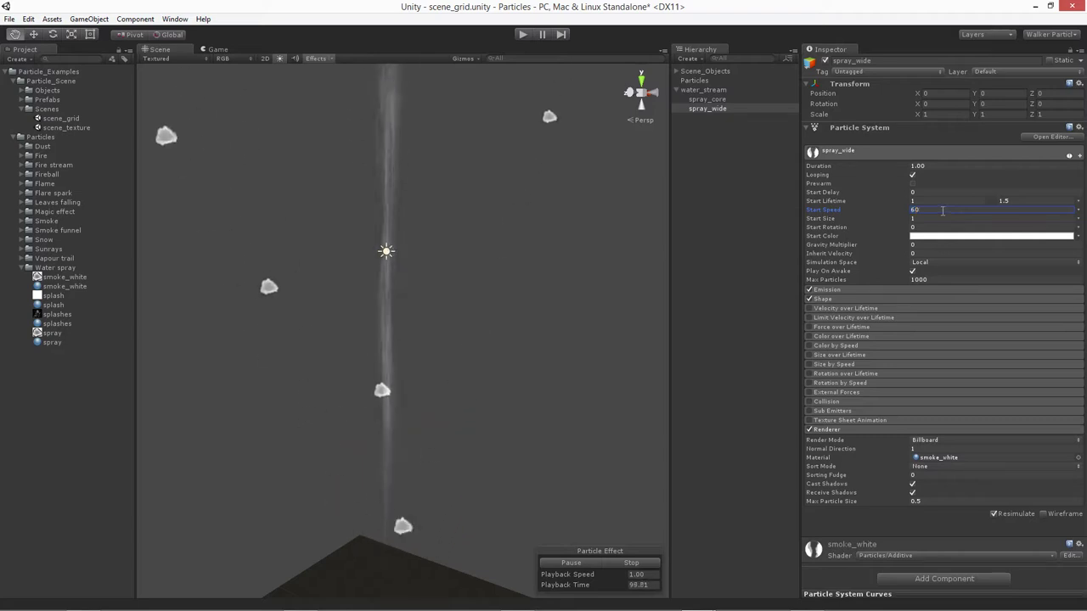
pyautogui.keyDown('alt'); pyautogui.moveTo(379, 414); pyautogui.dragTo(348, 412); pyautogui.keyUp('alt')
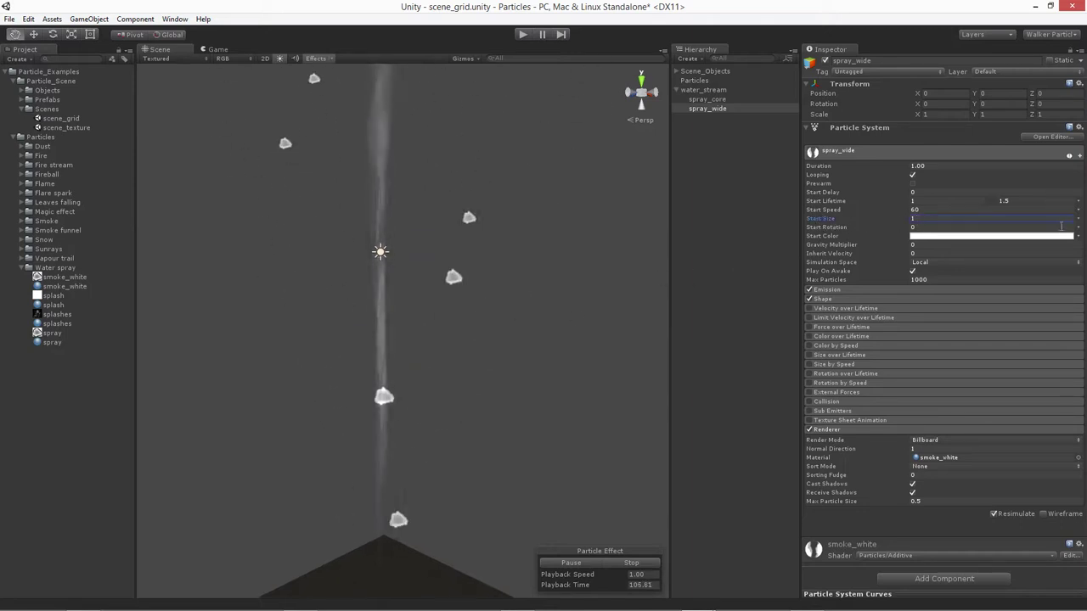
# Step: Make Start Size random between two constants, 5 and 10
pyautogui.click(1077, 219)
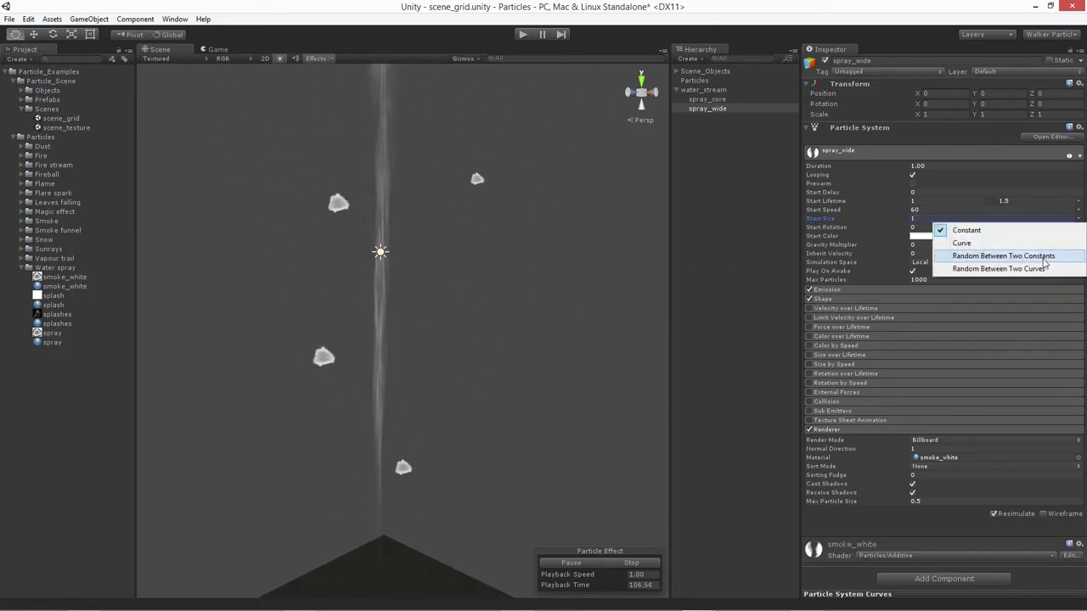
pyautogui.click(1044, 264)
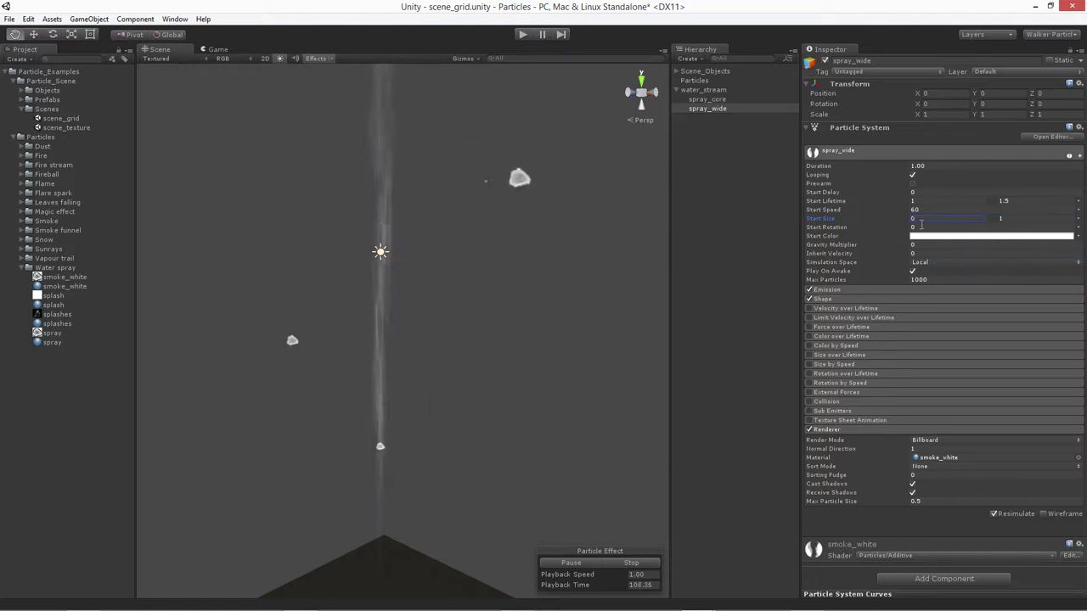
pyautogui.write('5')
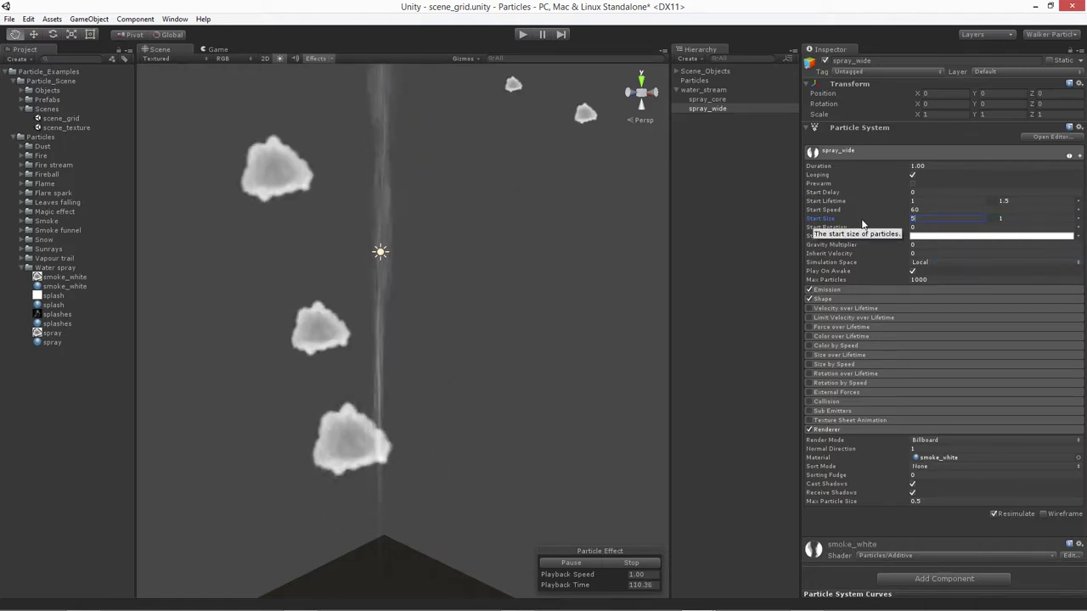
pyautogui.press('Tab')
pyautogui.write('10')
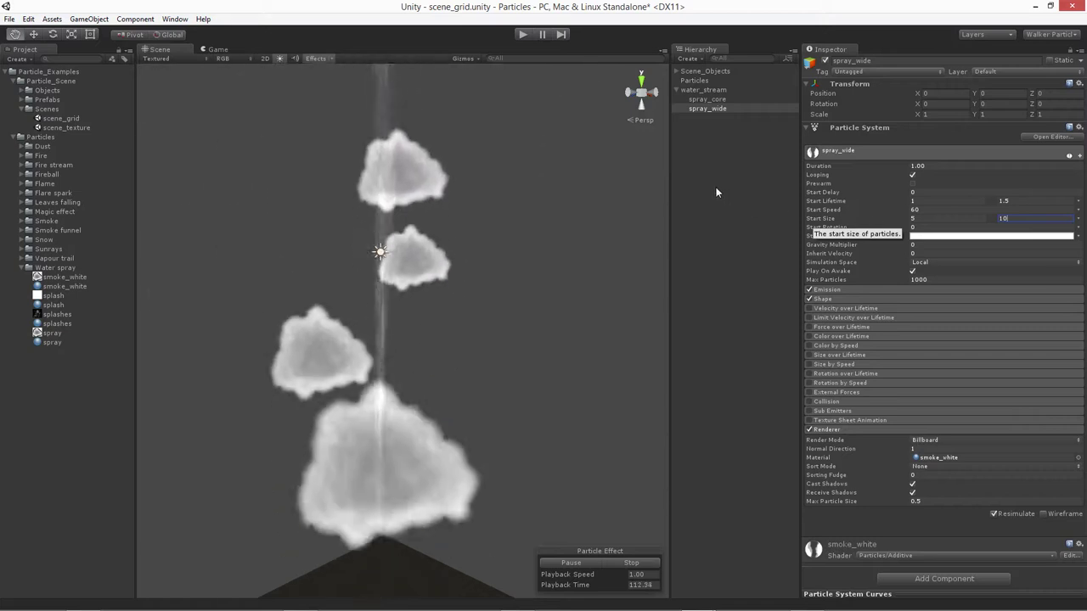
pyautogui.moveTo(376, 364); pyautogui.dragTo(423, 255)
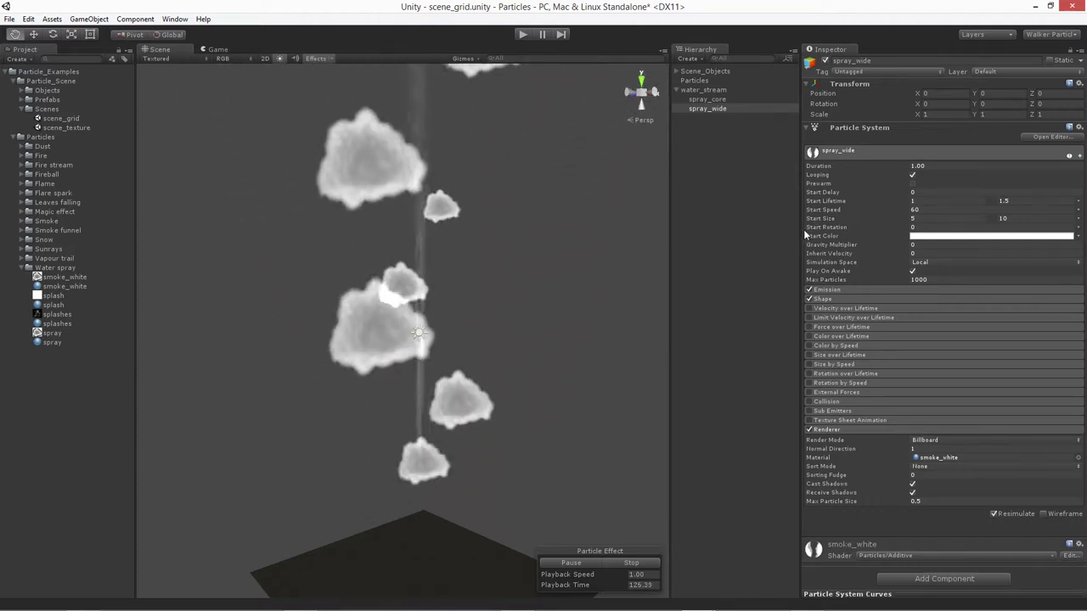
# Step: Randomize Start Rotation between 0 and 360 and set Start Color to near-black
pyautogui.click(853, 229)
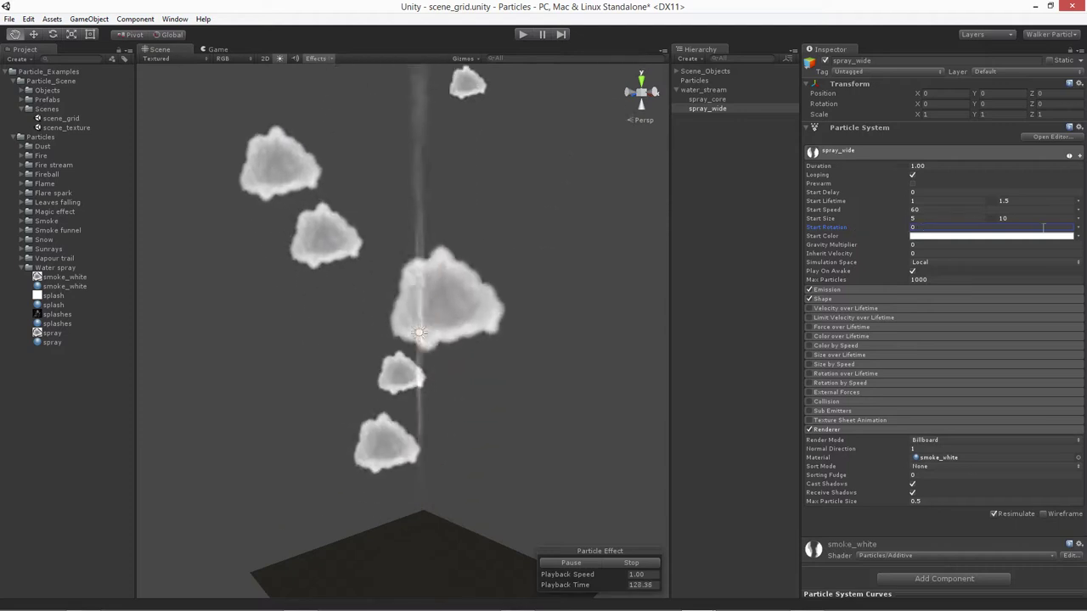
pyautogui.click(1078, 228)
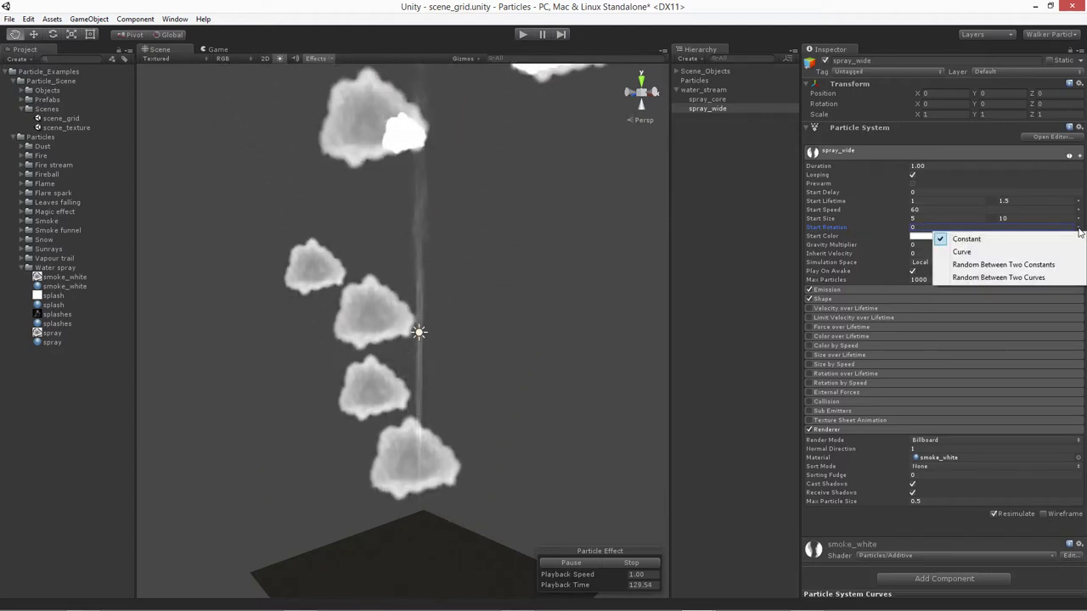
pyautogui.click(964, 264)
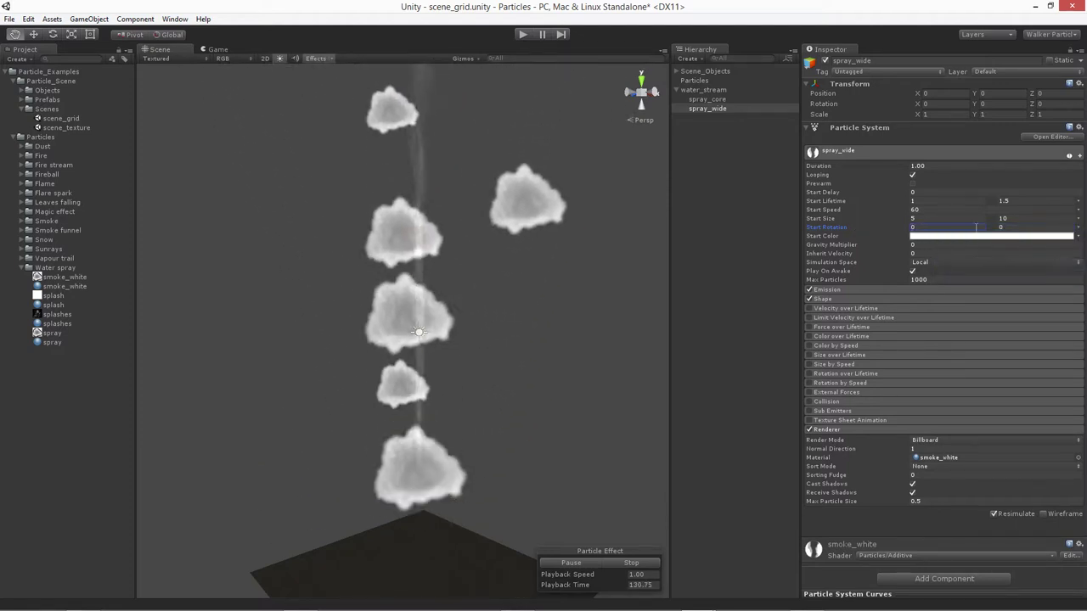
pyautogui.click(1006, 227)
pyautogui.write('36')
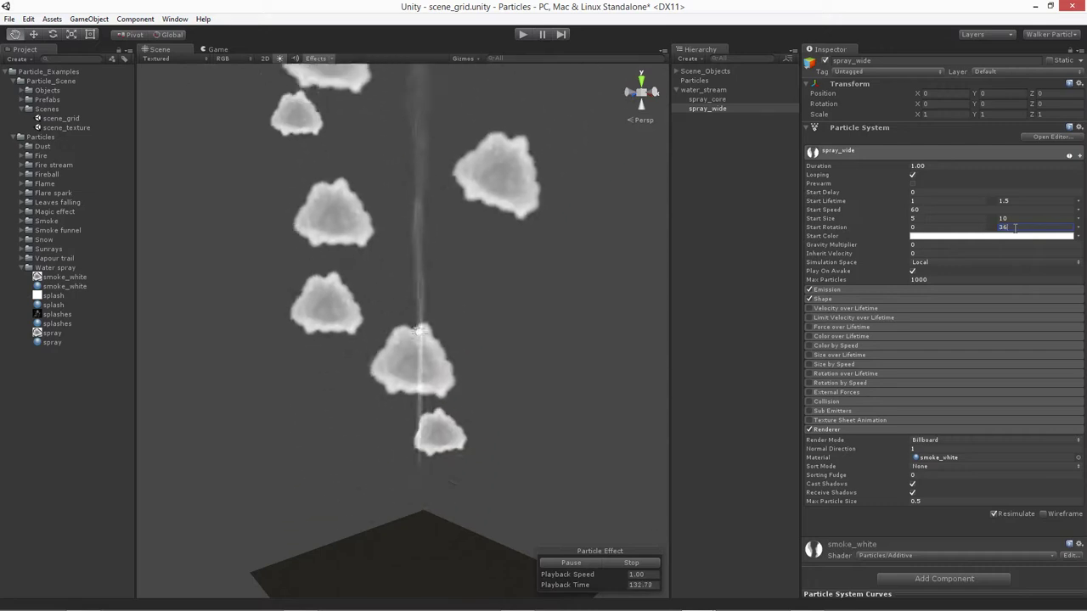
pyautogui.write('0')
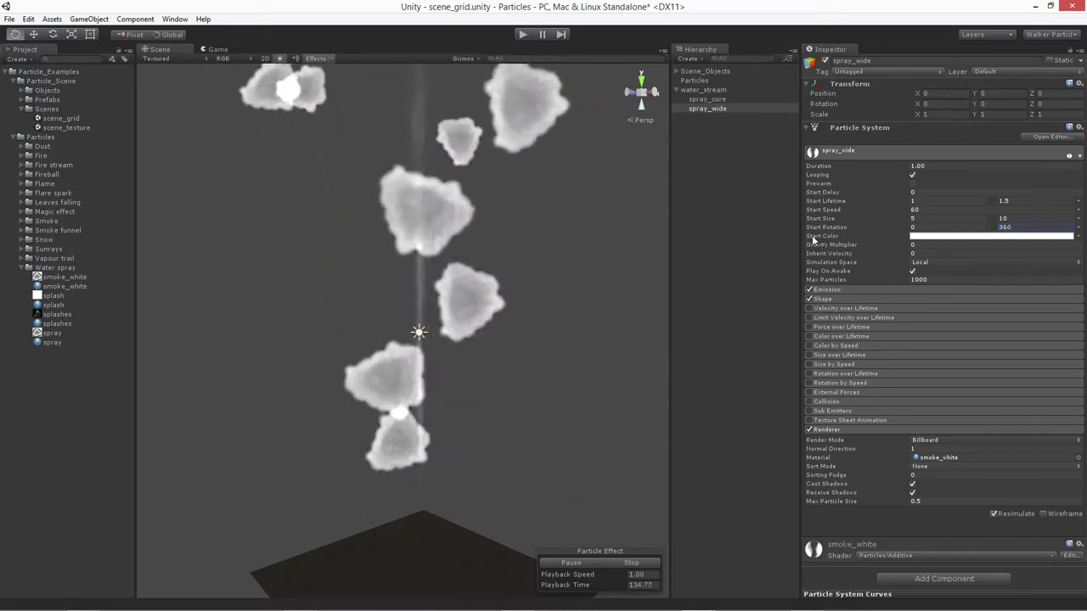
pyautogui.click(984, 236)
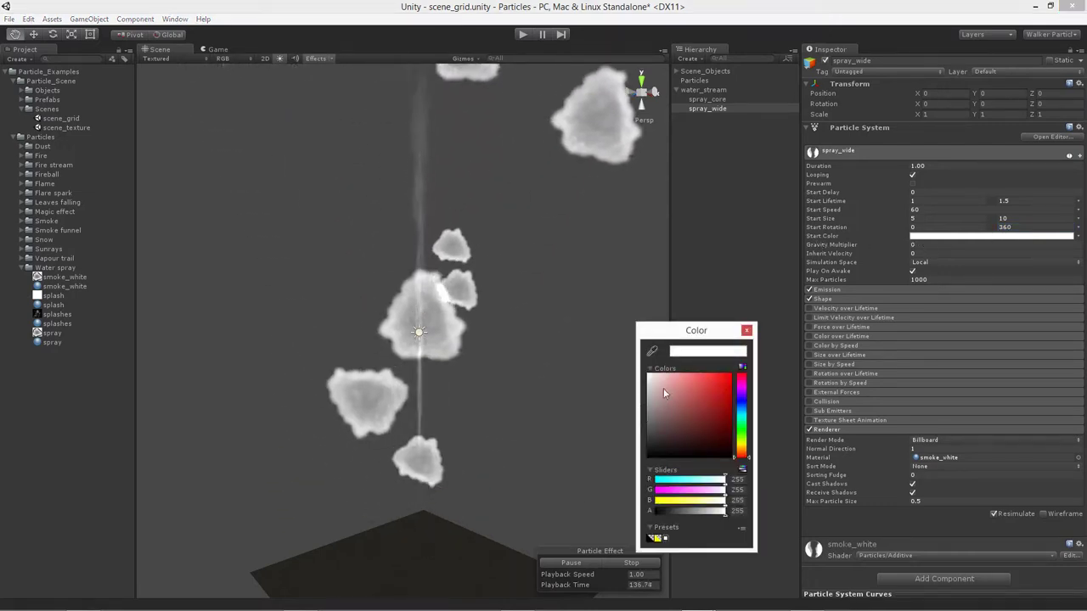
pyautogui.moveTo(663, 388); pyautogui.dragTo(588, 465)
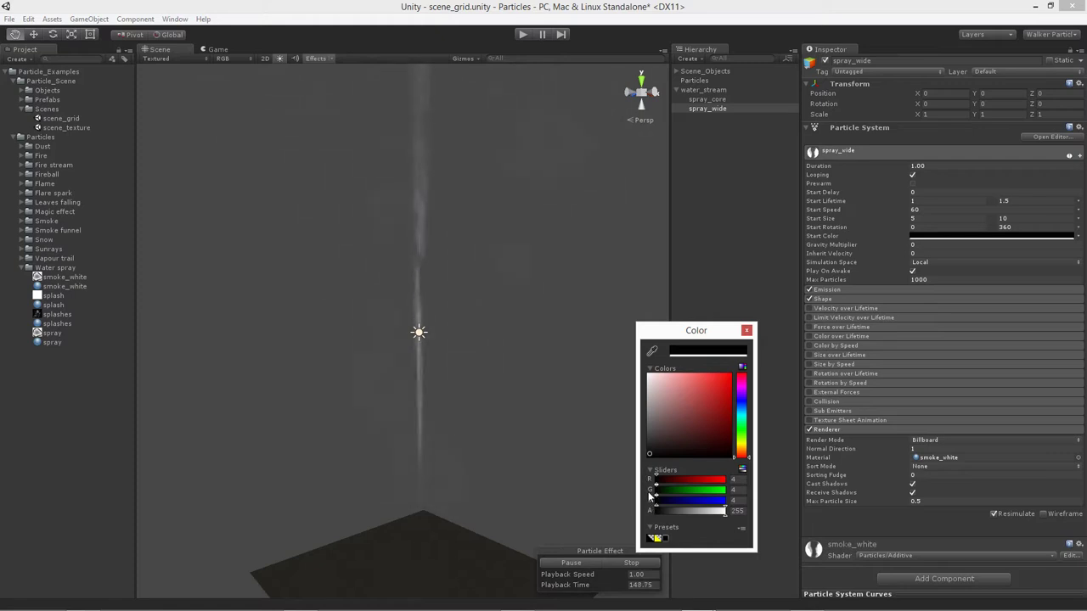
# Step: Set spray_wide's Gravity Multiplier to 1
pyautogui.click(746, 331)
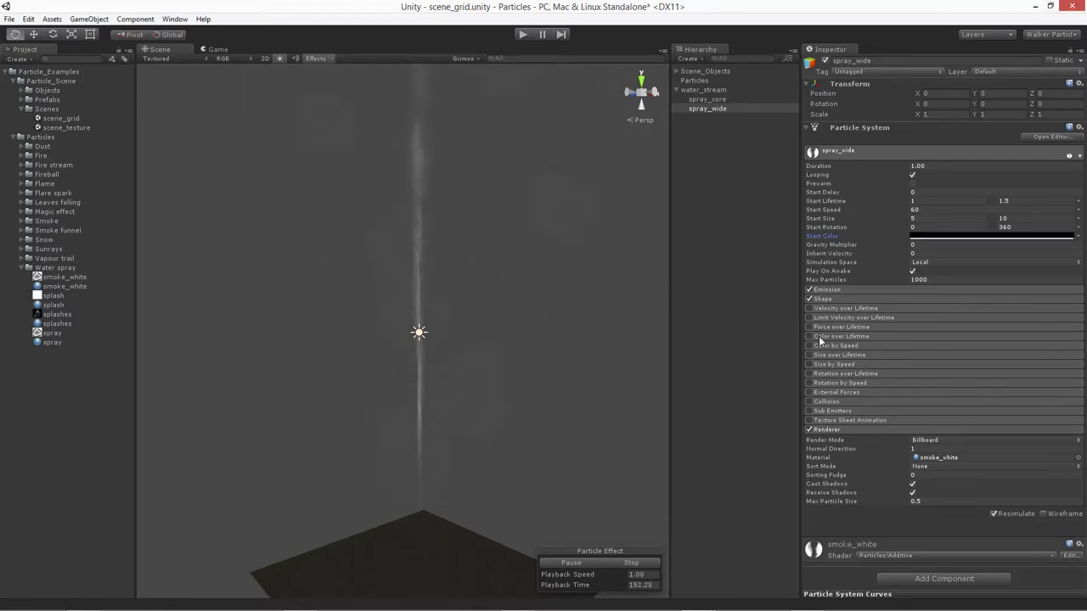
pyautogui.click(860, 245)
pyautogui.click(923, 244)
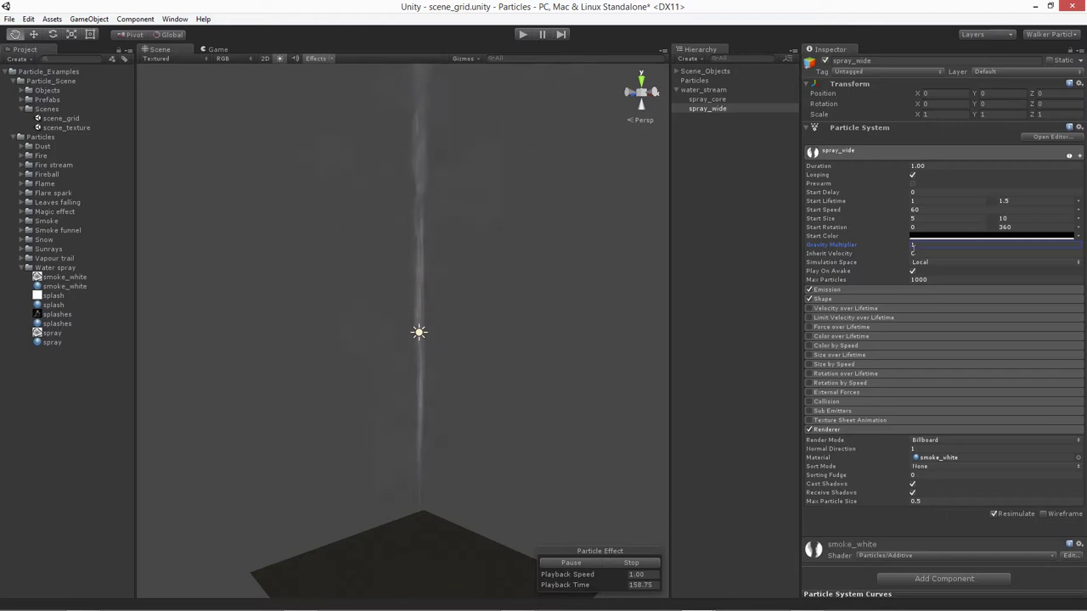
# Step: Raise the Emission Rate from 10 to 20
pyautogui.click(946, 288)
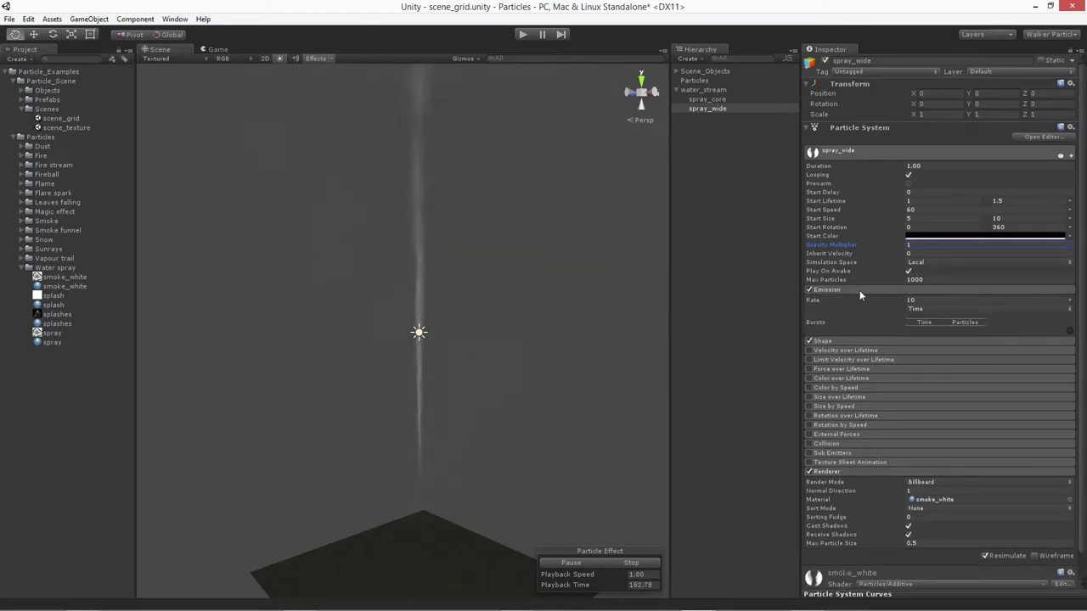
pyautogui.click(932, 300)
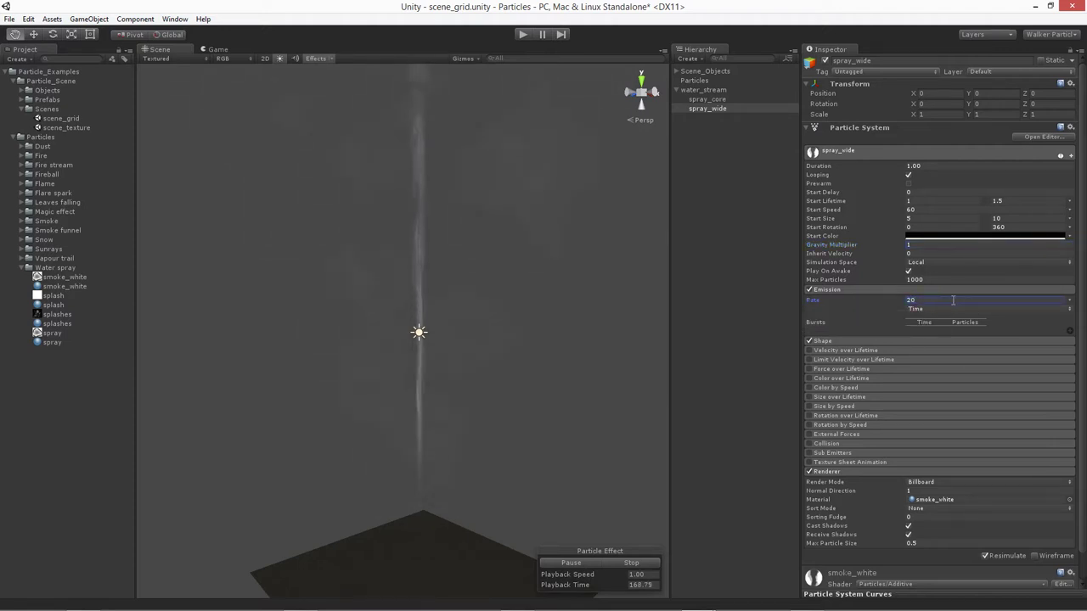
pyautogui.keyDown('alt'); pyautogui.moveTo(355, 397); pyautogui.dragTo(348, 368); pyautogui.keyUp('alt')
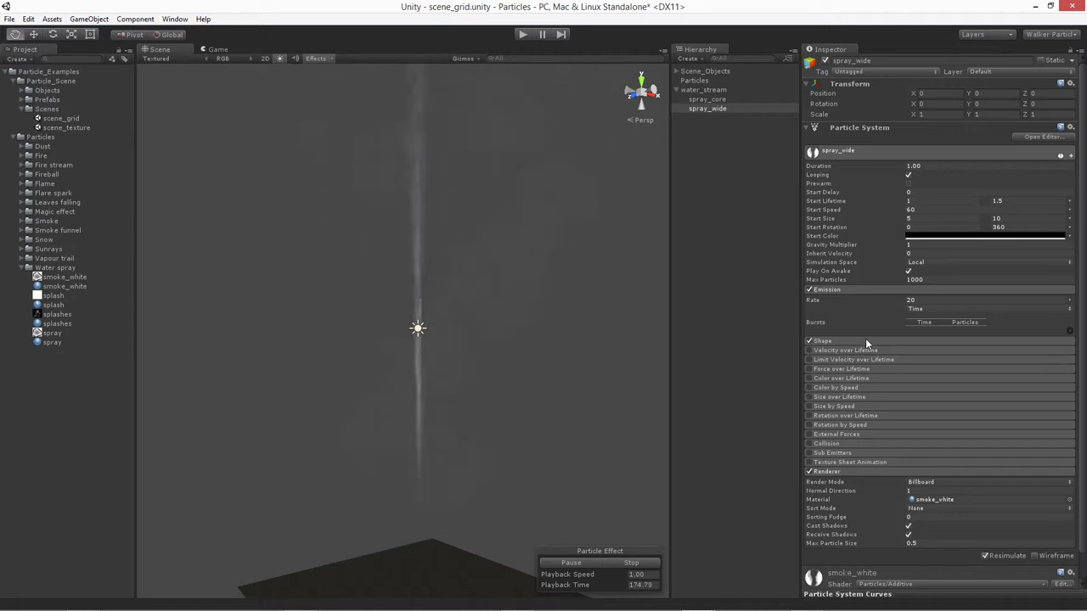
pyautogui.click(866, 340)
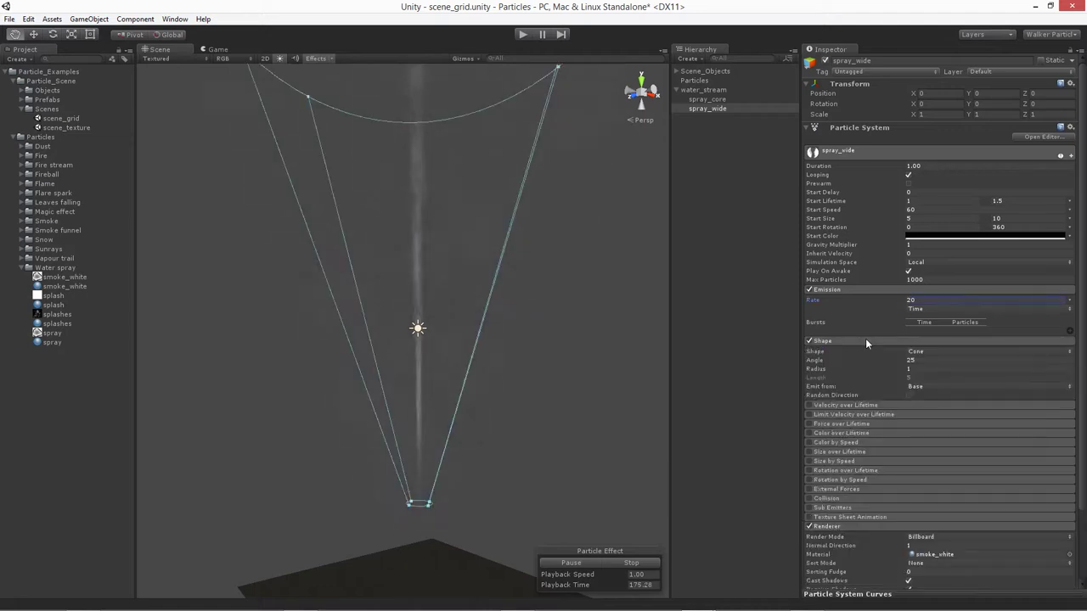
# Step: Set the Shape cone angle to 2.5 and radius to 0.15
pyautogui.click(924, 359)
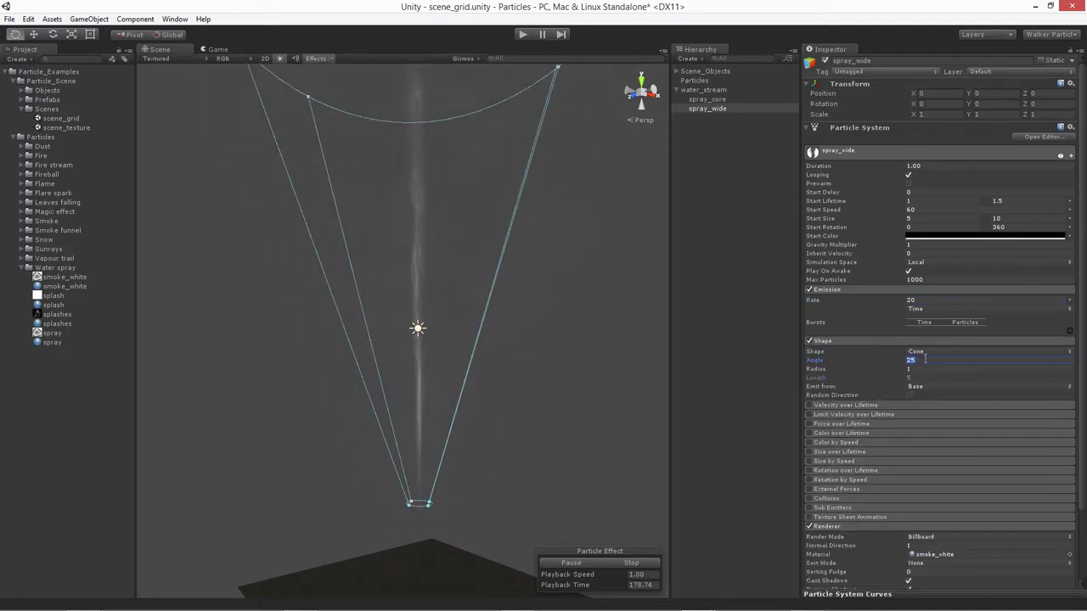
pyautogui.write('2.5')
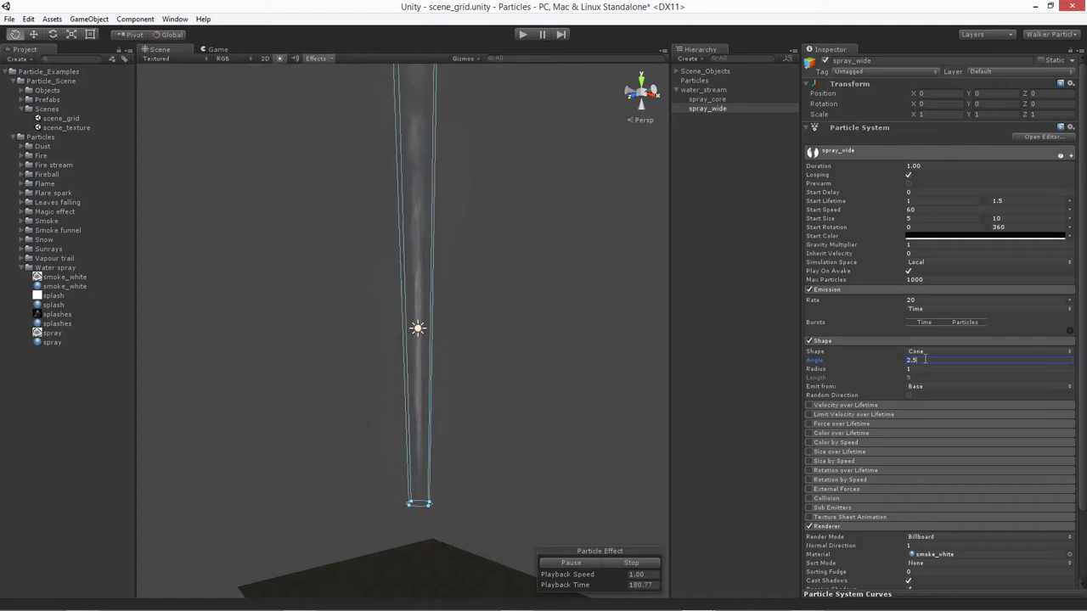
pyautogui.press('Tab')
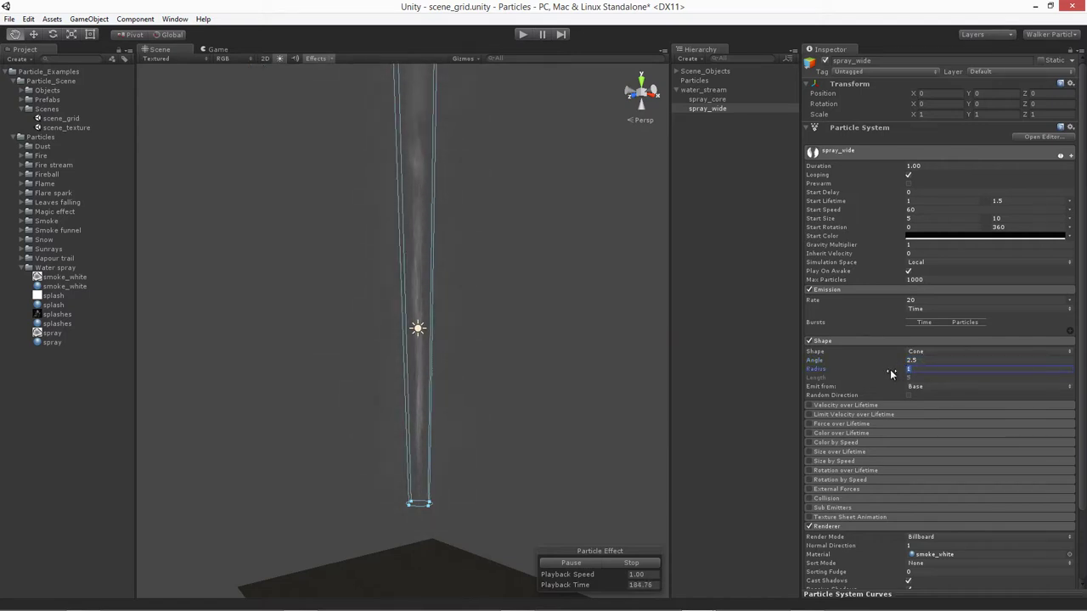
pyautogui.write('1')
pyautogui.press('BackSpace')
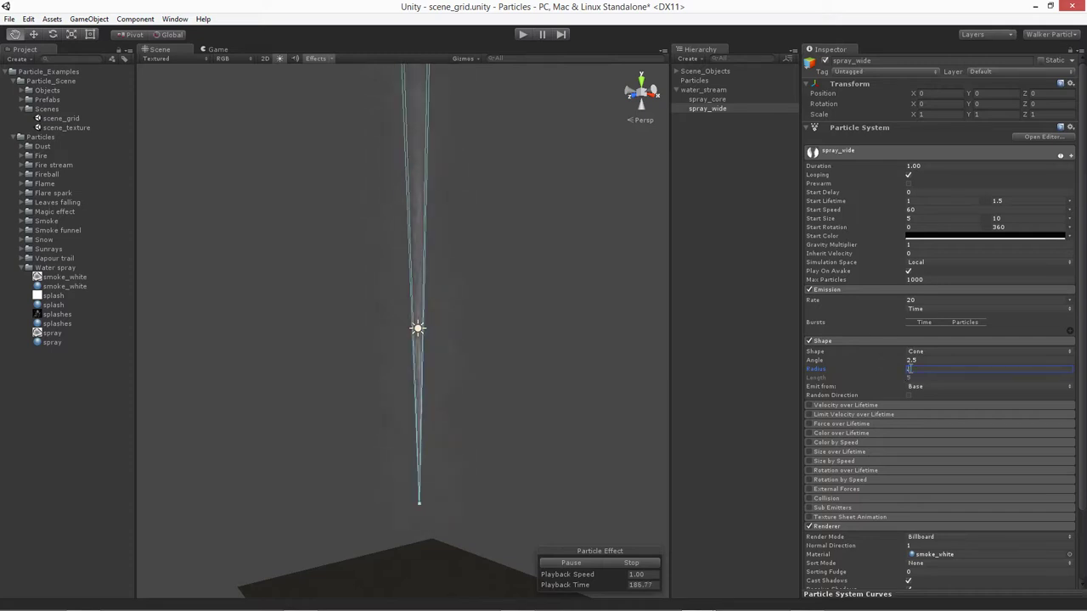
pyautogui.write('.15')
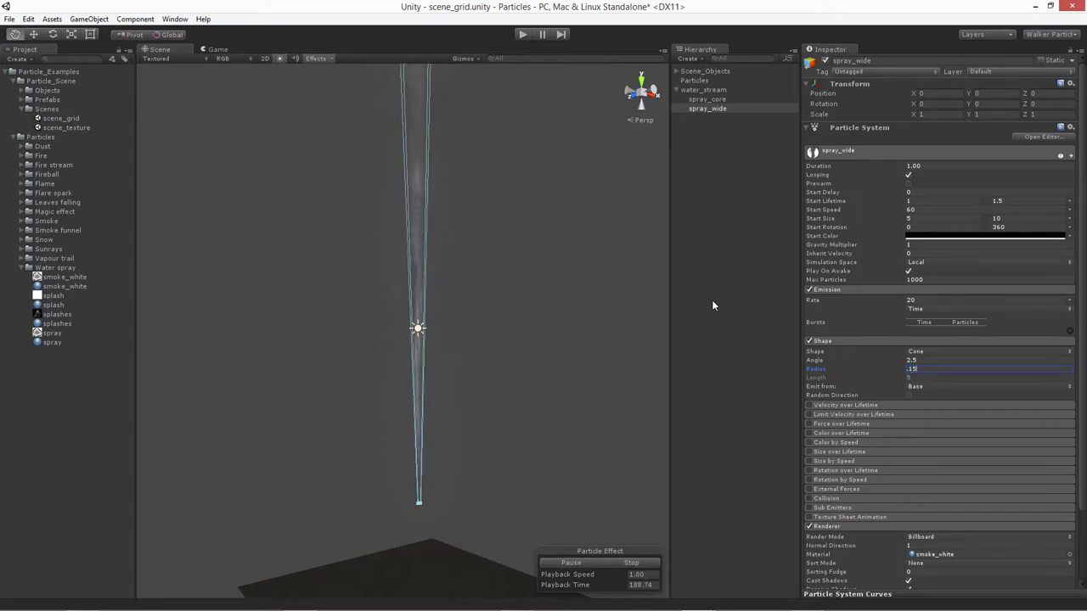
pyautogui.keyDown('alt'); pyautogui.moveTo(361, 306); pyautogui.dragTo(461, 199); pyautogui.keyUp('alt')
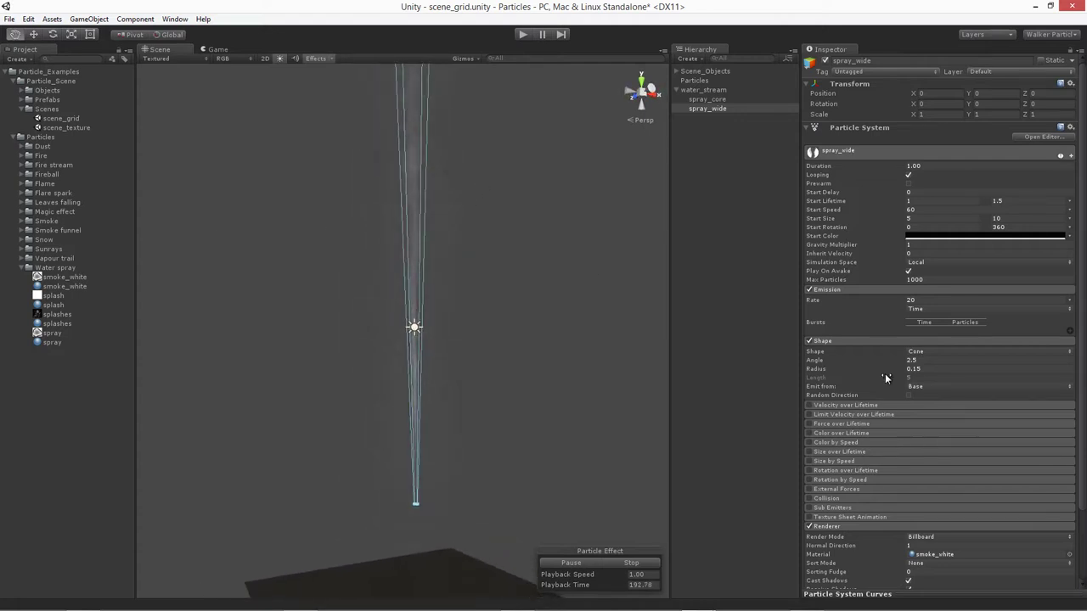
# Step: Widen the cone angle to 3, then settle on 4
pyautogui.click(929, 360)
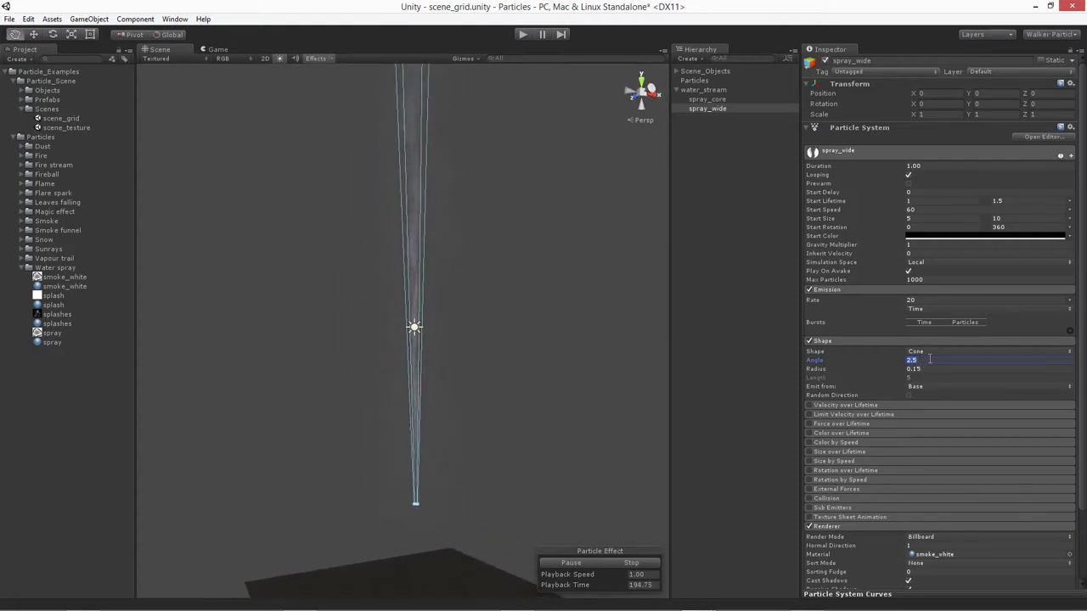
pyautogui.write('3')
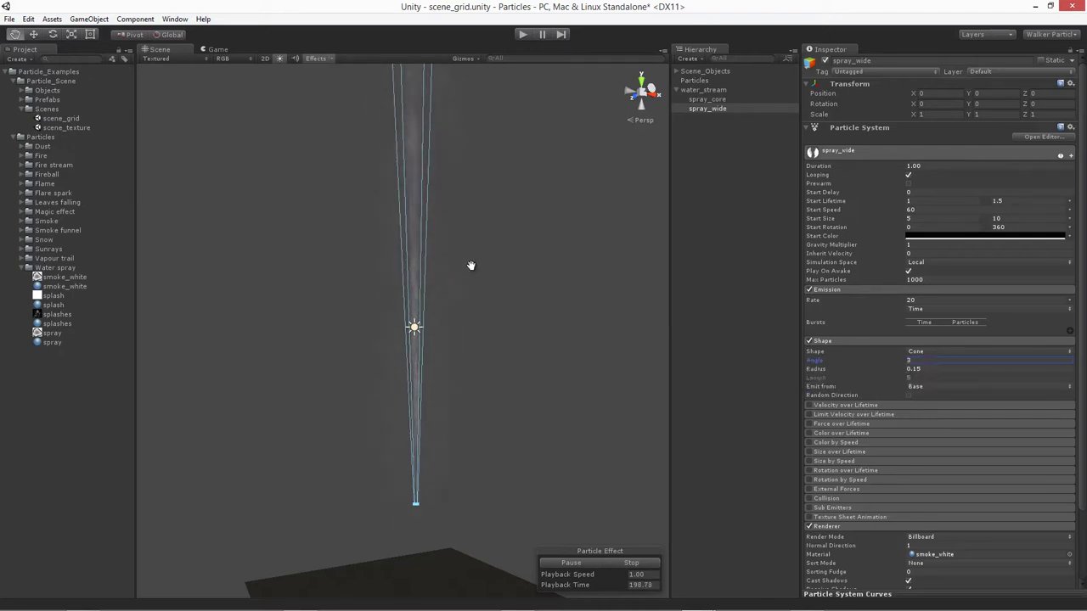
pyautogui.moveTo(468, 265); pyautogui.dragTo(487, 327)
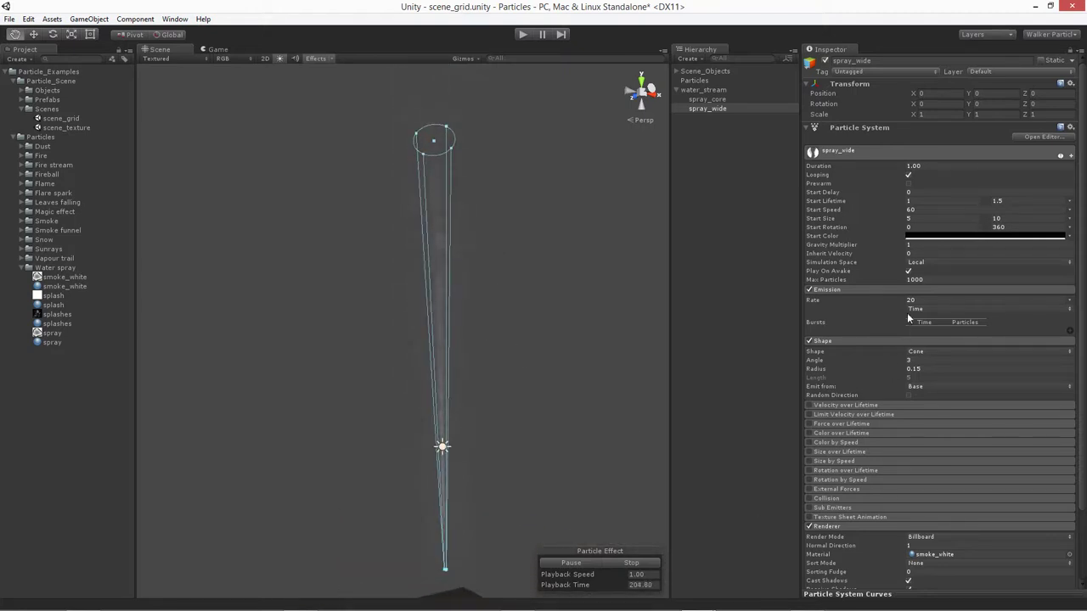
pyautogui.click(914, 360)
pyautogui.write('4')
pyautogui.press('Return')
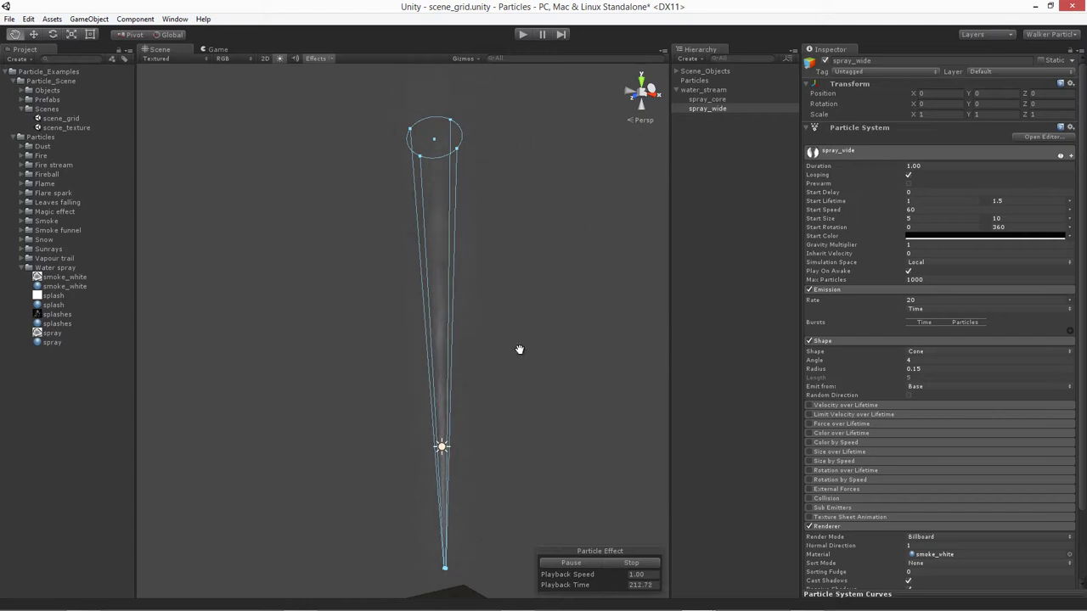
pyautogui.click(855, 339)
# Step: Enable Limit Velocity over Lifetime on spray_wide with Speed limited to 50
pyautogui.keyDown('alt'); pyautogui.moveTo(498, 466); pyautogui.dragTo(517, 423); pyautogui.keyUp('alt')
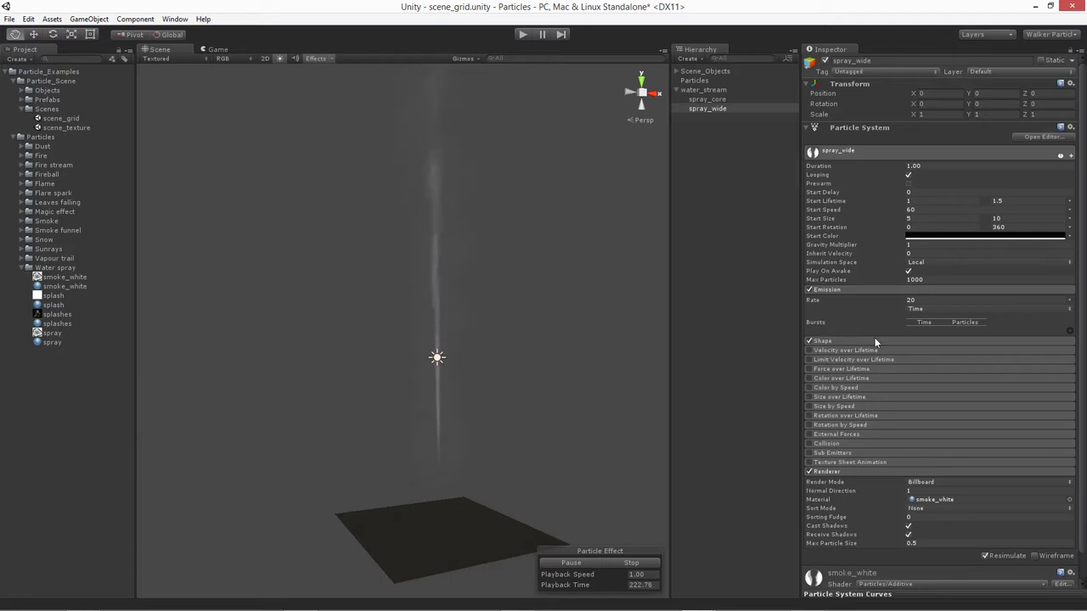
pyautogui.click(827, 359)
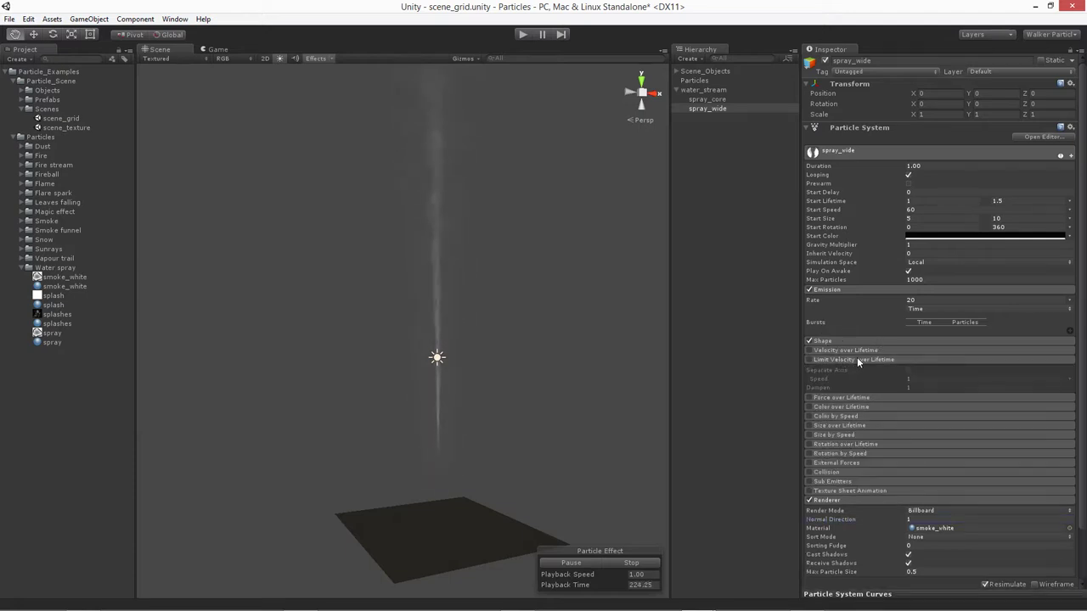
pyautogui.click(808, 359)
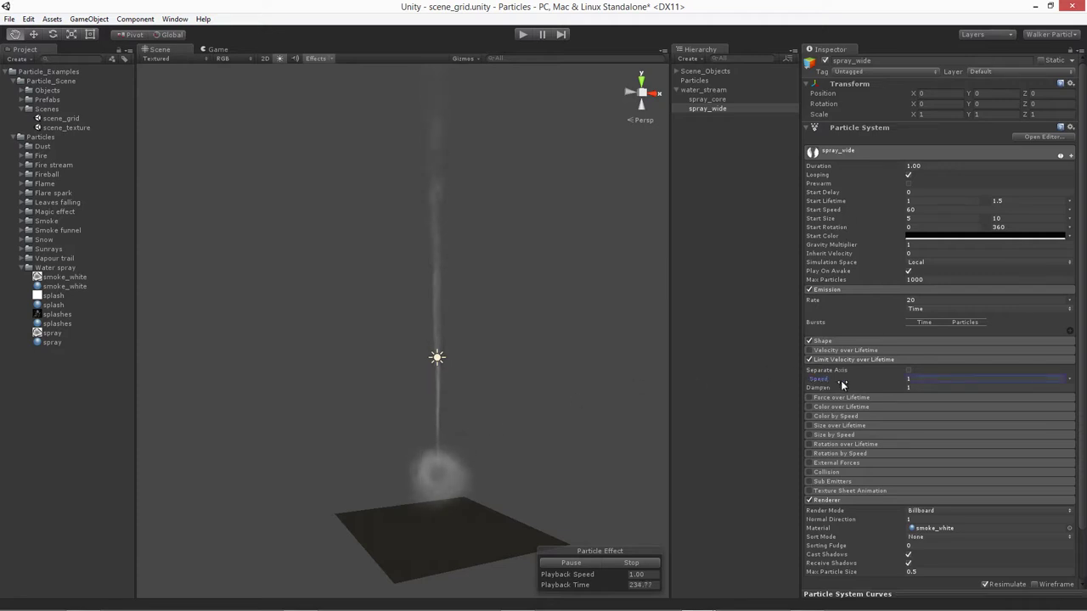
pyautogui.click(909, 379)
pyautogui.write('50')
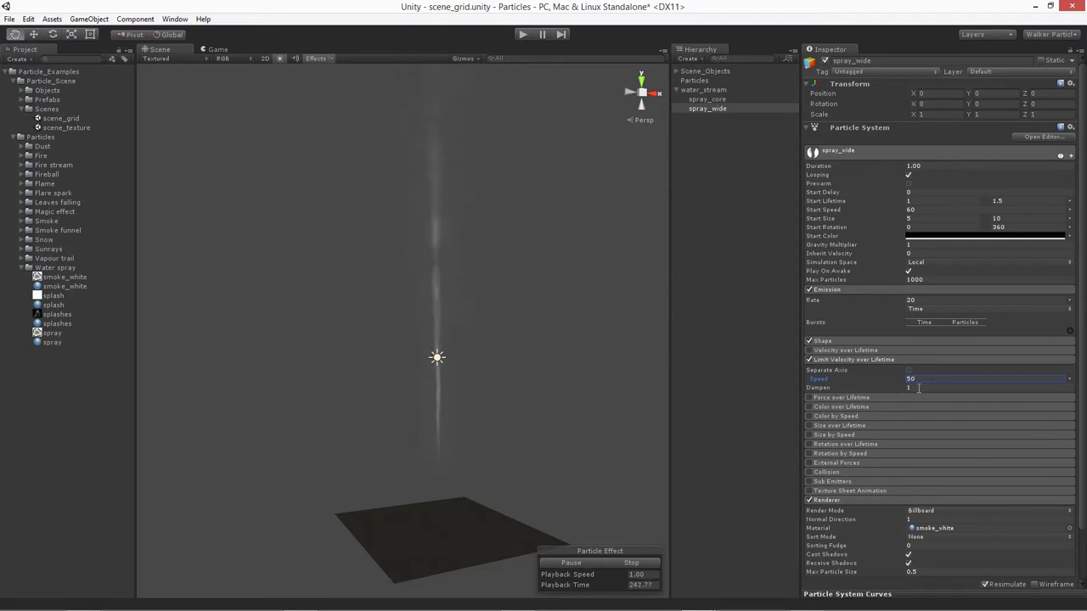
pyautogui.keyDown('alt'); pyautogui.moveTo(510, 376); pyautogui.dragTo(481, 382); pyautogui.keyUp('alt')
pyautogui.moveTo(498, 264); pyautogui.dragTo(495, 233)
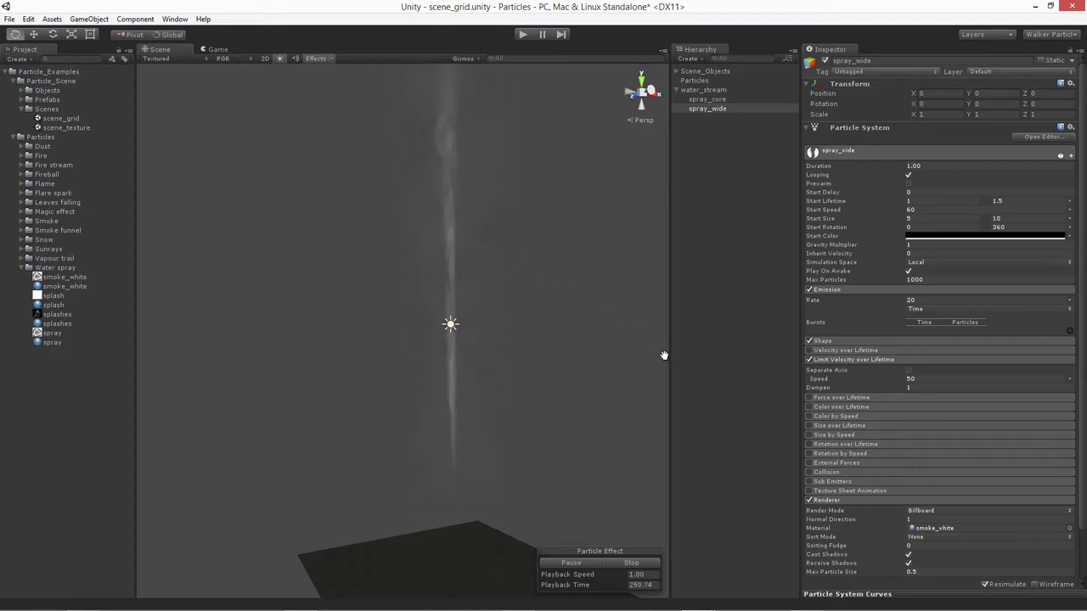
# Step: Enable Color over Lifetime and set the gradient's starting alpha to 0
pyautogui.click(835, 406)
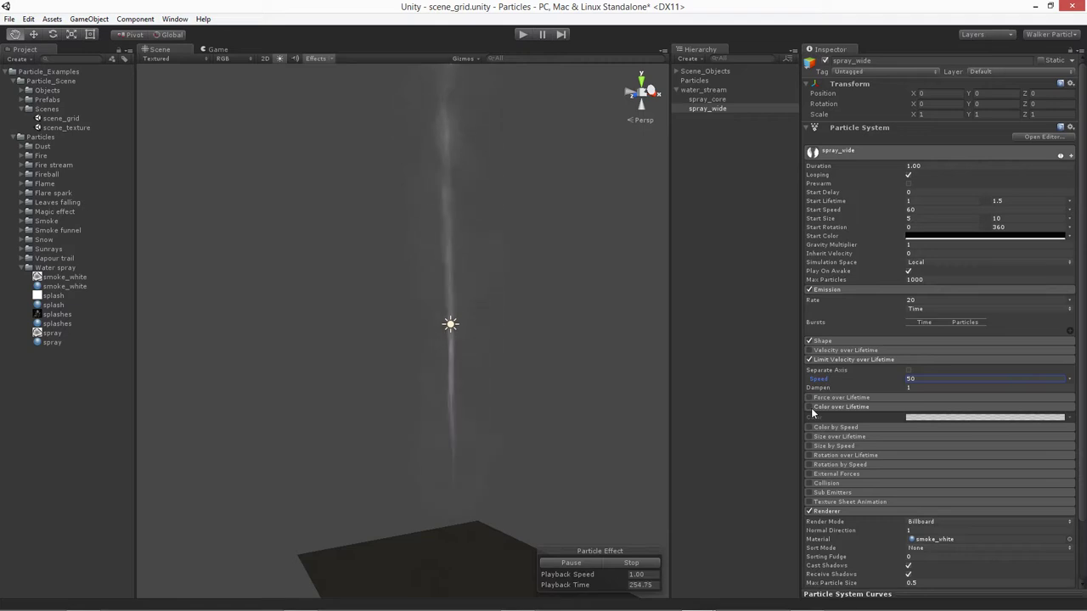
pyautogui.click(807, 407)
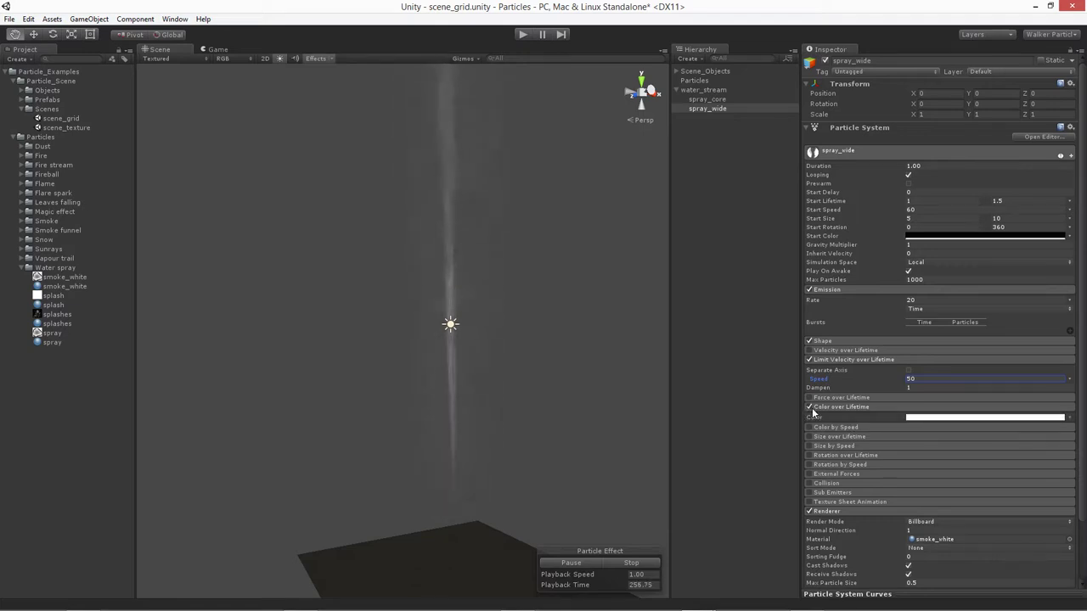
pyautogui.click(1011, 417)
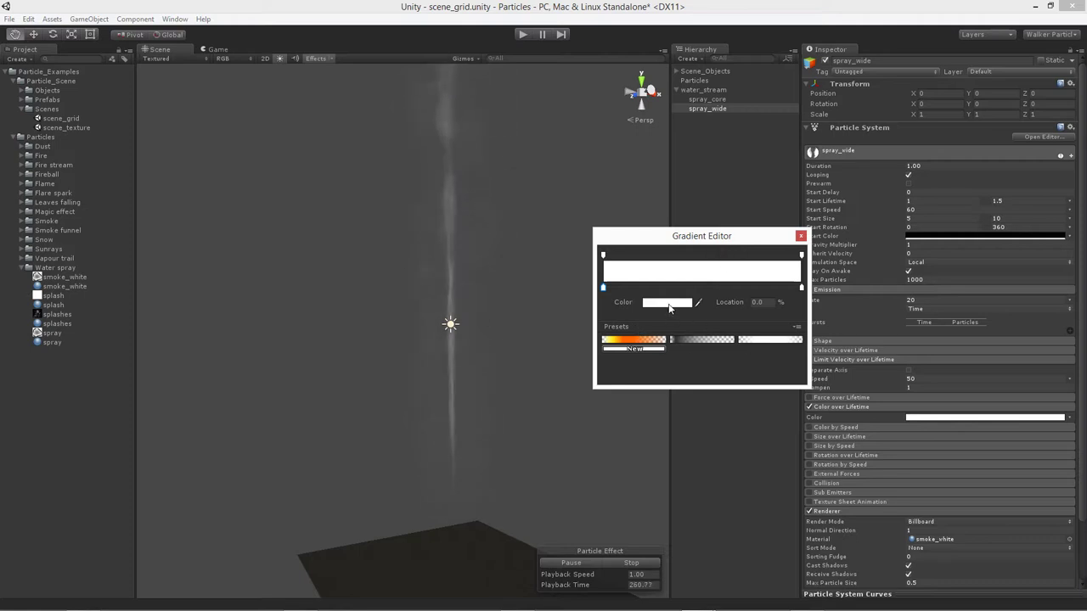
pyautogui.click(602, 257)
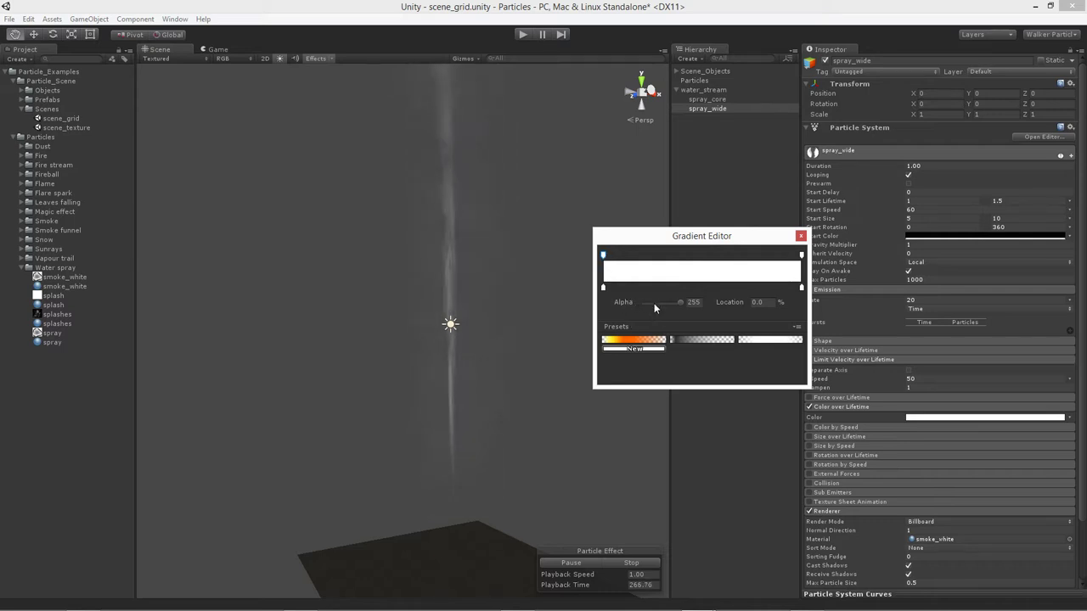
pyautogui.moveTo(650, 306); pyautogui.dragTo(634, 310)
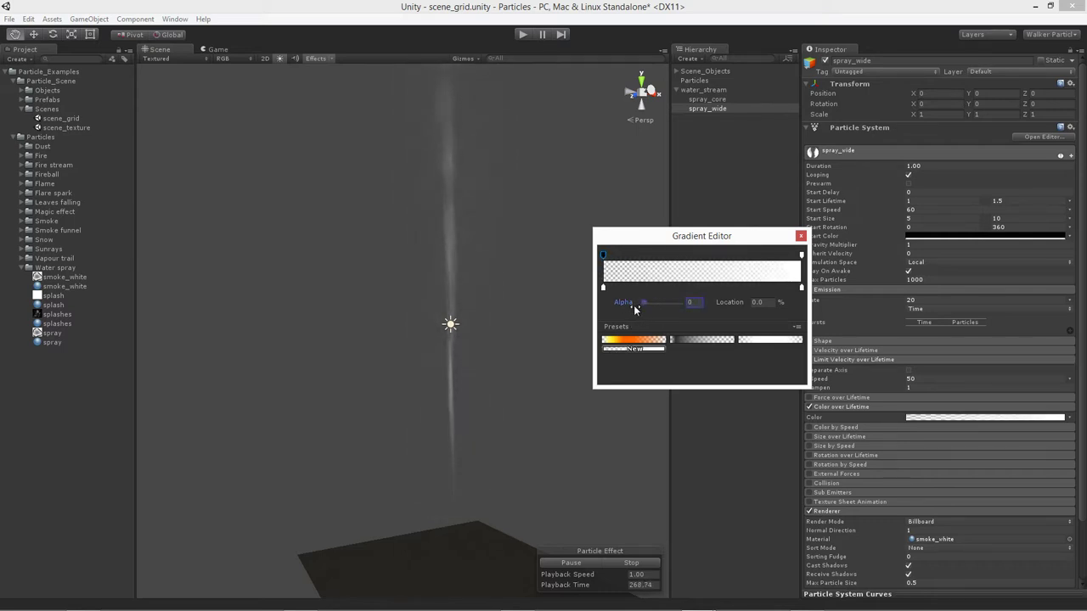
# Step: Add an alpha key at 8% with alpha about 225 and fade the end key to transparent
pyautogui.click(617, 256)
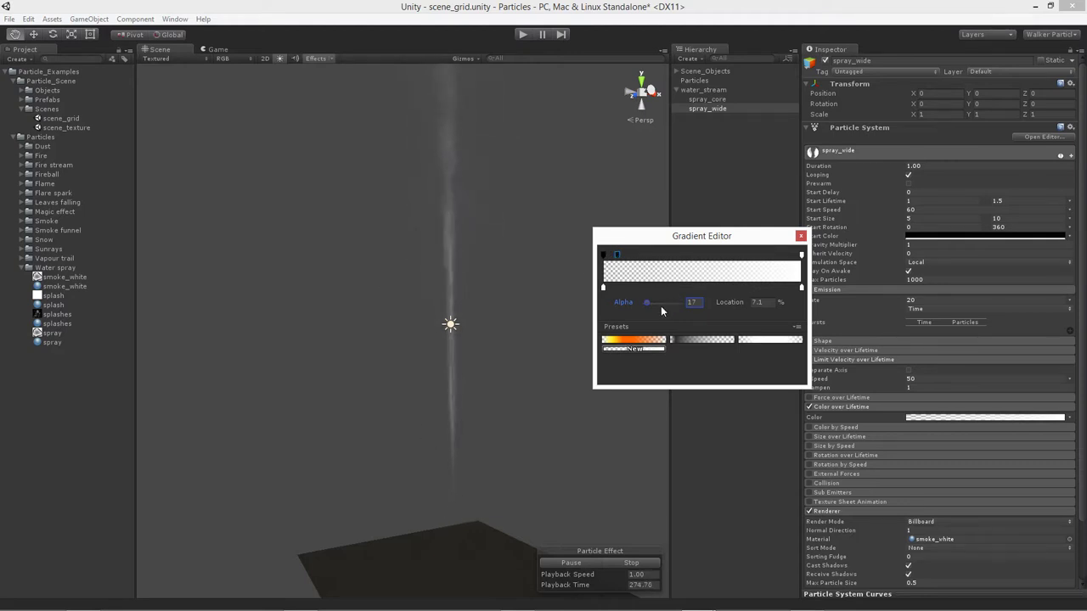
pyautogui.moveTo(648, 303); pyautogui.dragTo(679, 302)
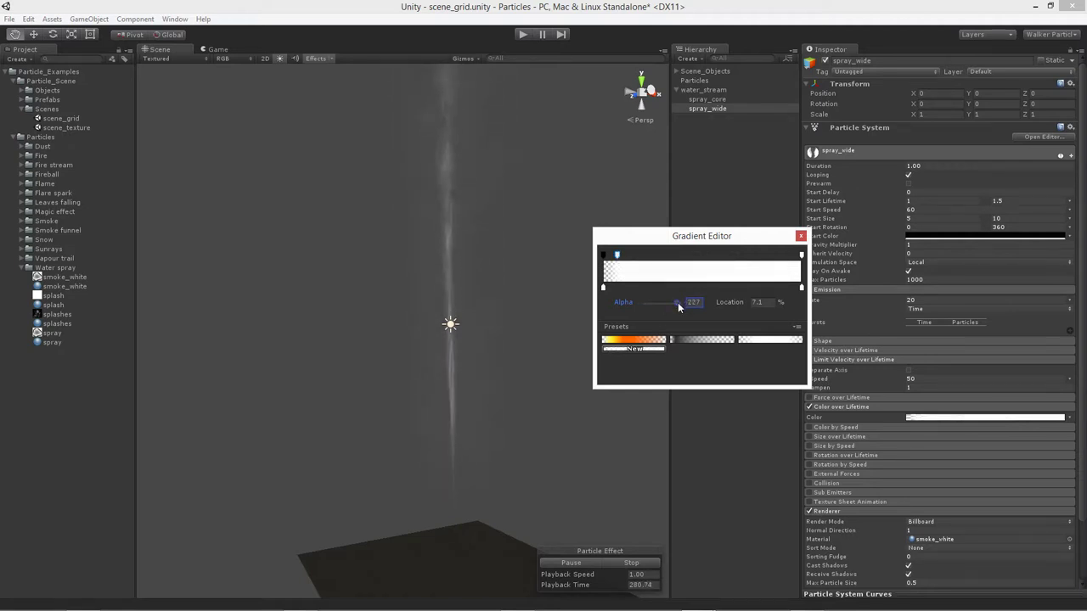
pyautogui.moveTo(617, 255); pyautogui.dragTo(620, 255)
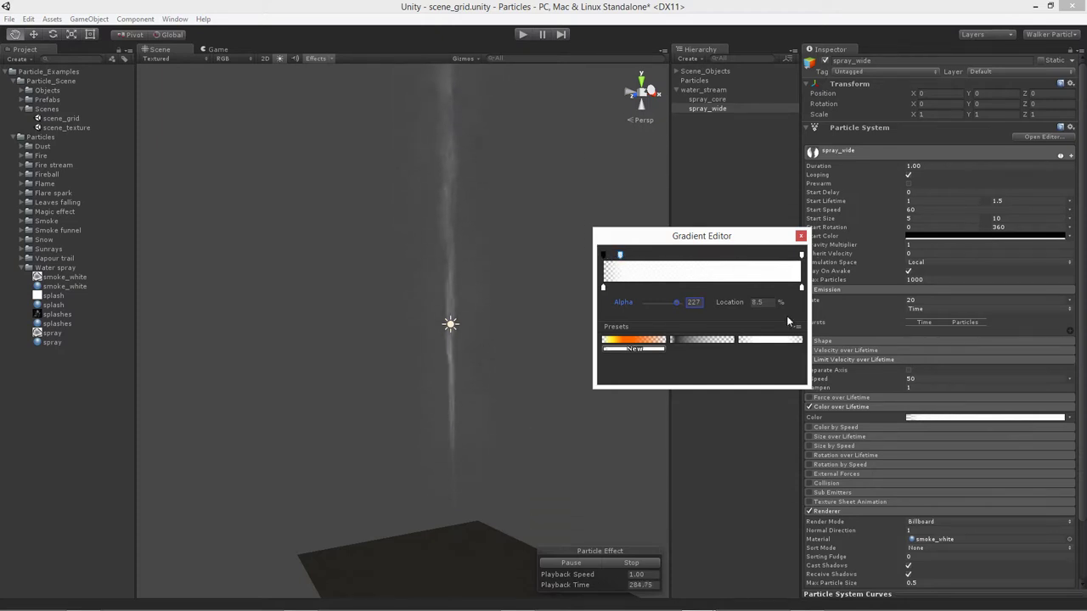
pyautogui.click(762, 303)
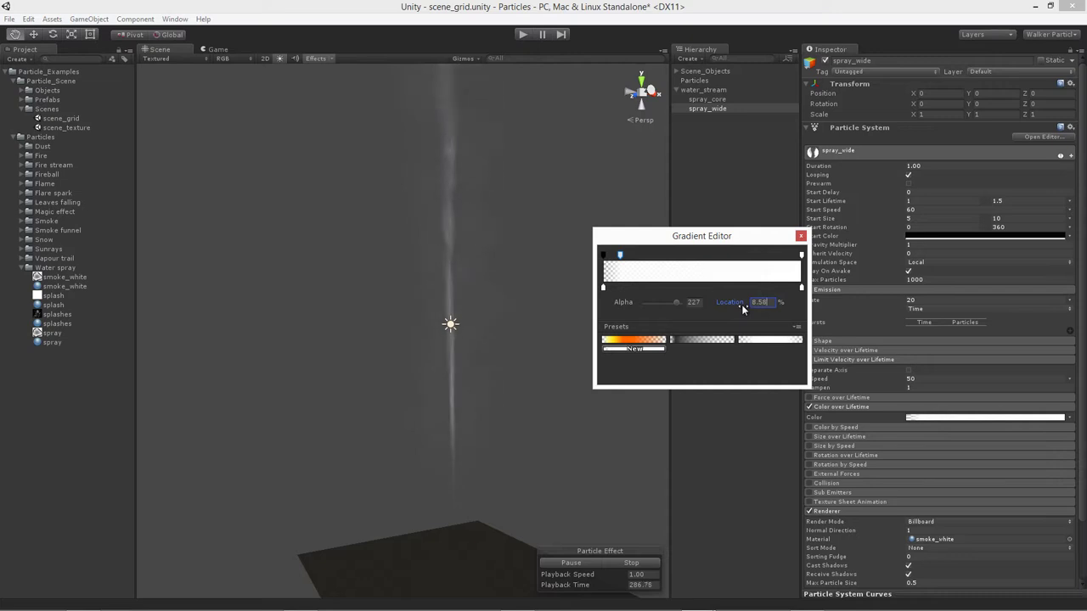
pyautogui.write('8')
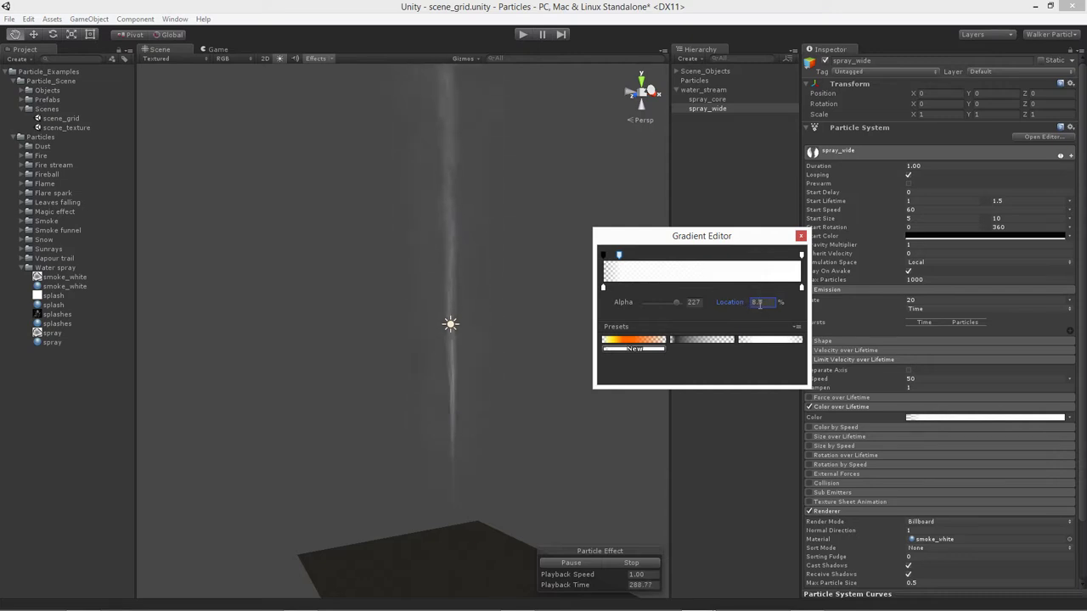
pyautogui.click(702, 303)
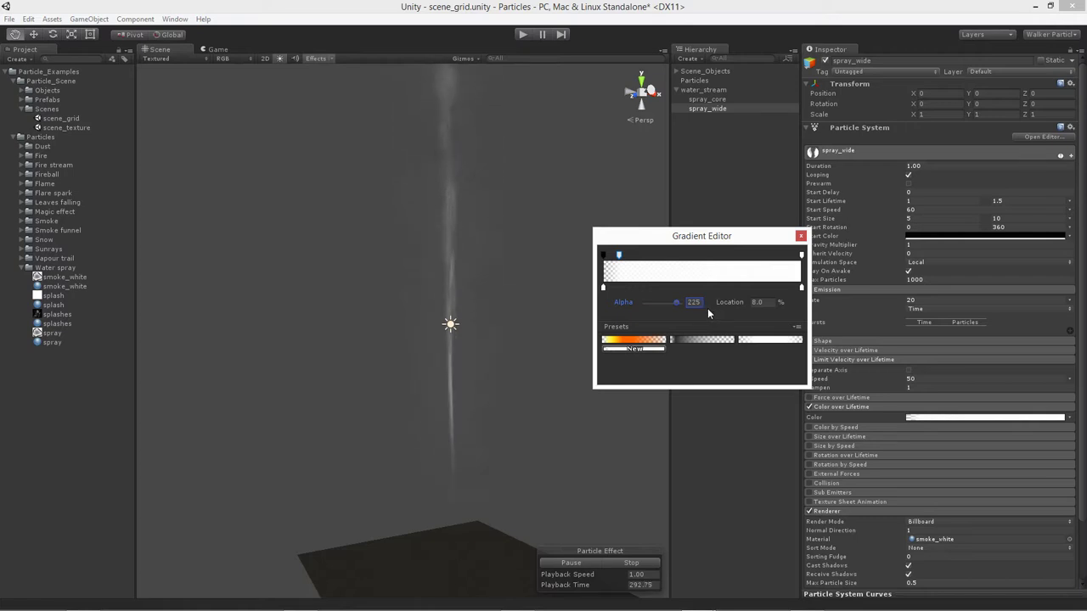
pyautogui.click(802, 254)
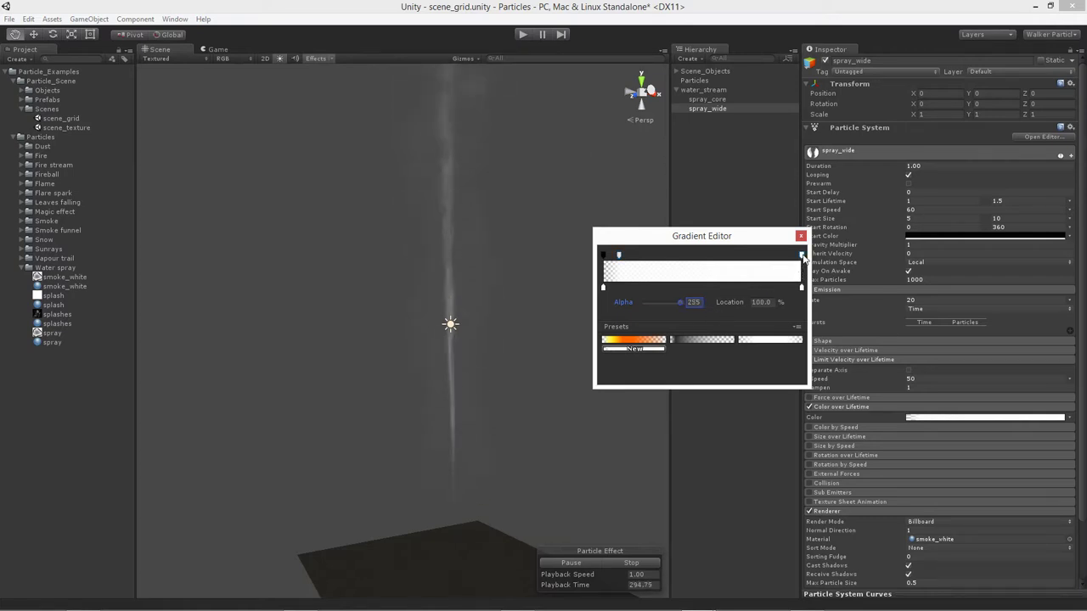
pyautogui.moveTo(680, 307); pyautogui.dragTo(642, 306)
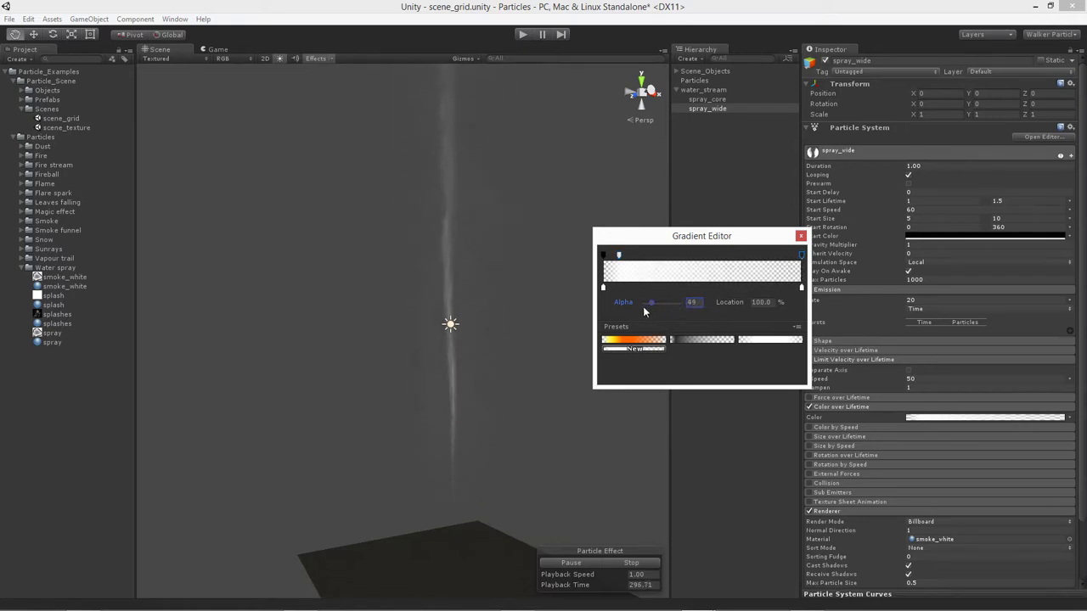
# Step: Add a gradient alpha key at location 50 with alpha 255
pyautogui.click(697, 257)
pyautogui.click(729, 302)
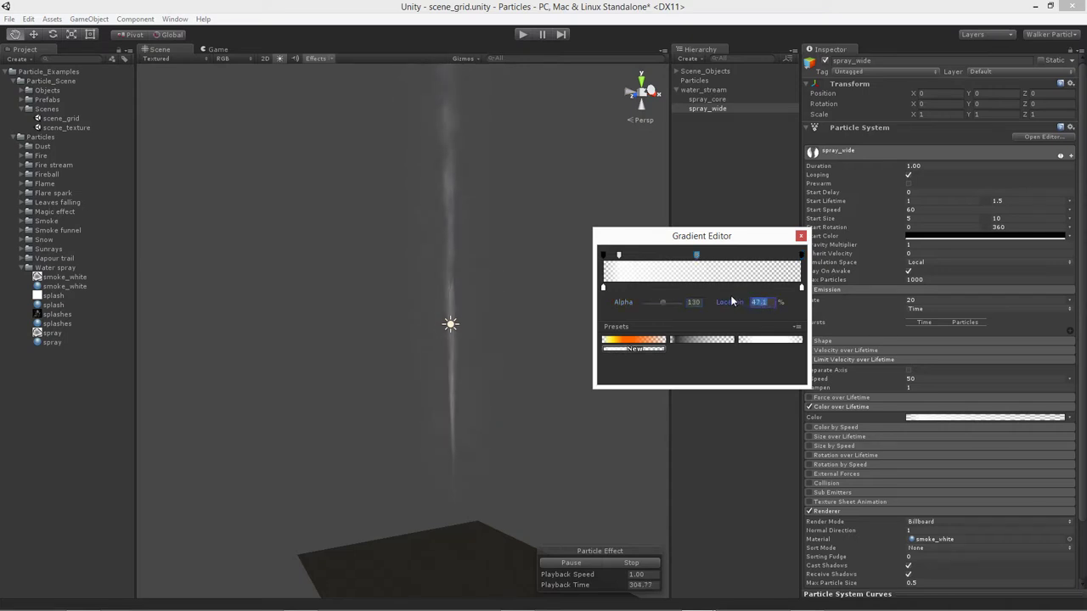
pyautogui.write('50')
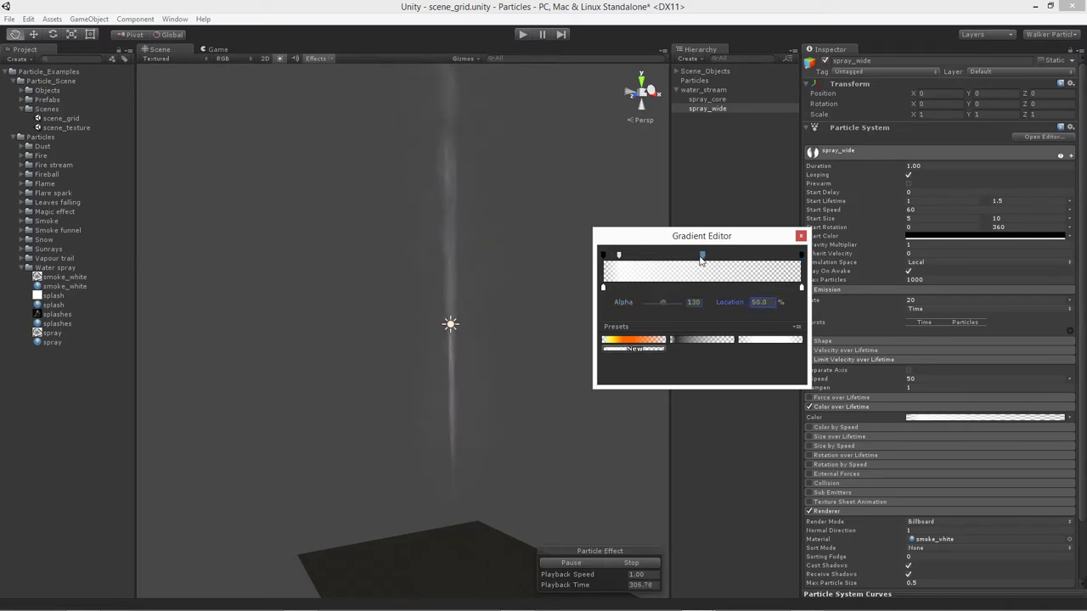
pyautogui.click(662, 304)
pyautogui.moveTo(663, 302); pyautogui.dragTo(675, 303)
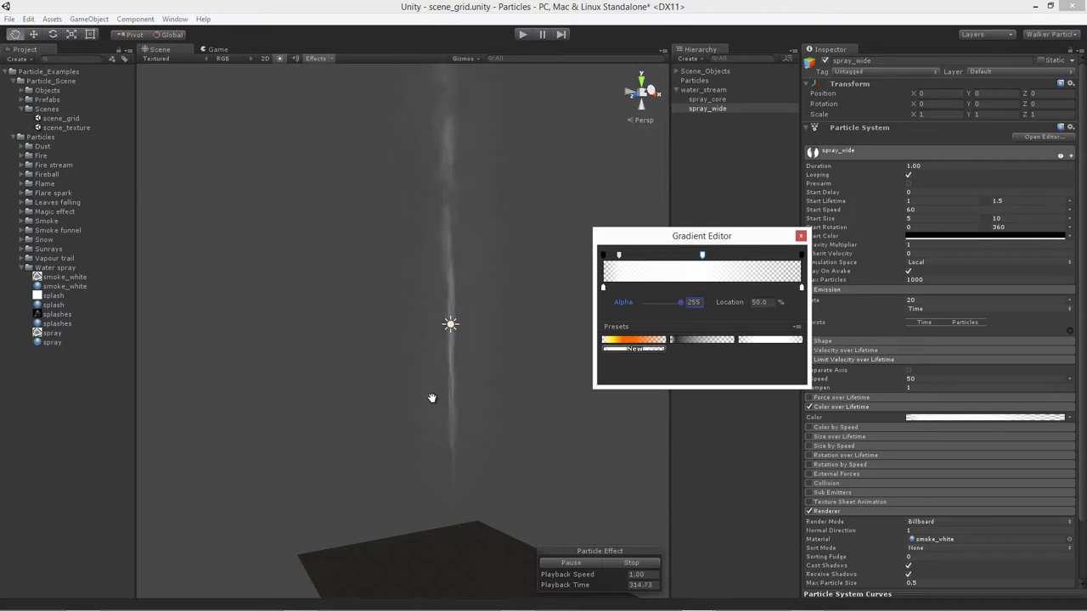
# Step: Preview the spray, then reopen the gradient and edit the end colour key's colour
pyautogui.click(405, 274)
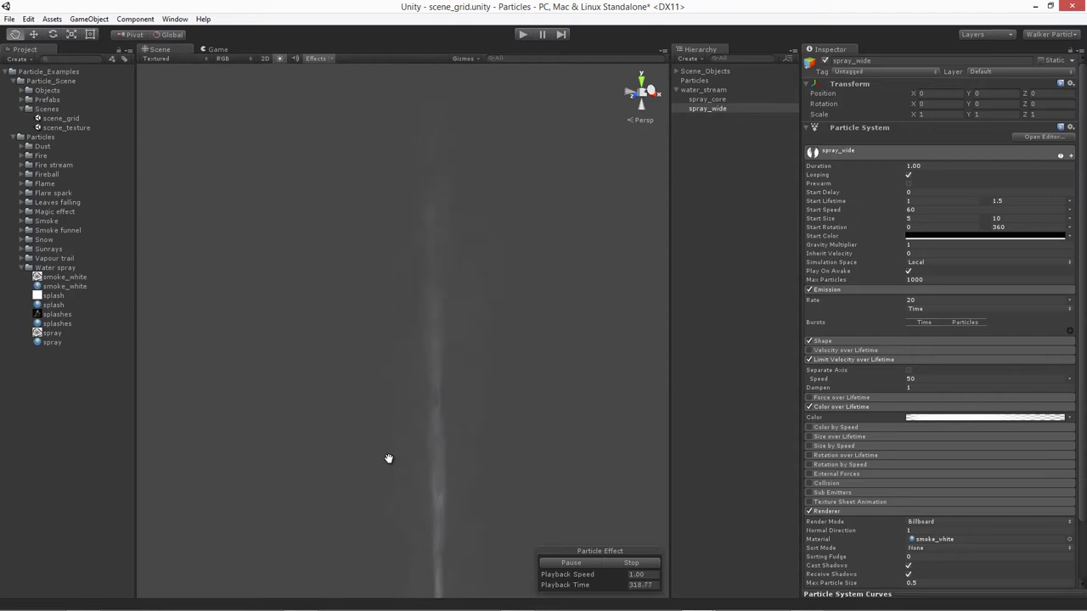
pyautogui.moveTo(388, 456)
pyautogui.mouseDown()
pyautogui.moveTo(425, 240)
pyautogui.moveTo(388, 184)
pyautogui.mouseUp()
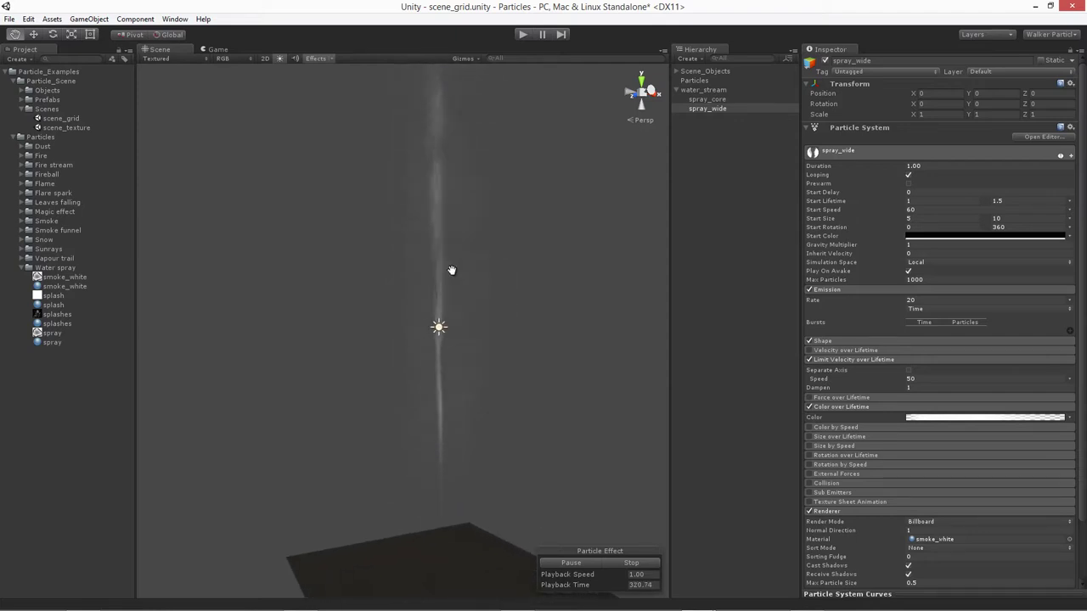
pyautogui.click(977, 419)
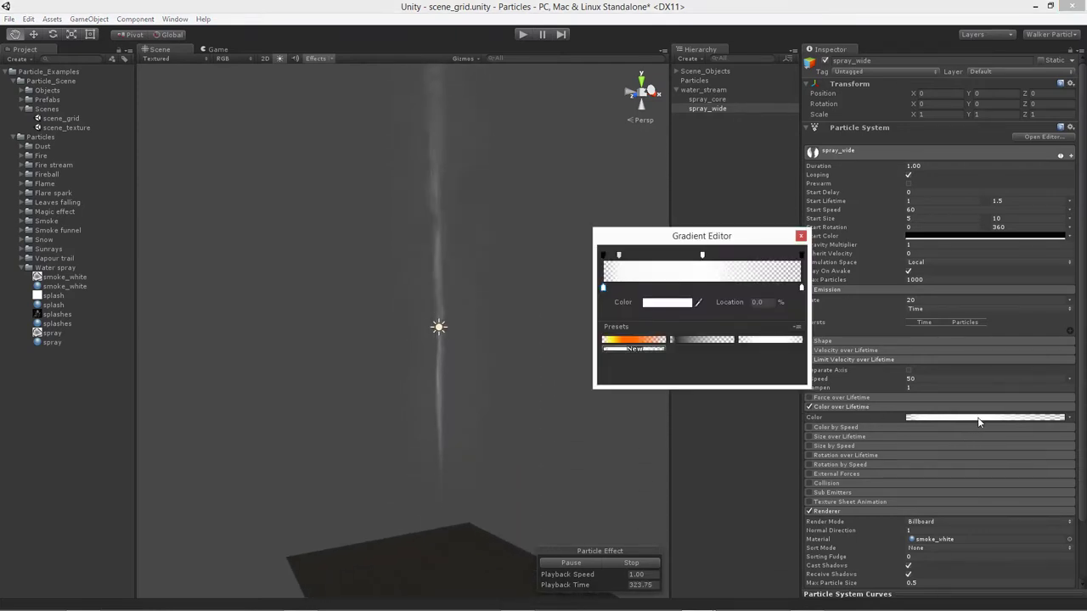
pyautogui.click(802, 290)
# Step: Darken the gradient's end colour key to dark grey (17,17,17) and close the gradient editor
pyautogui.click(655, 303)
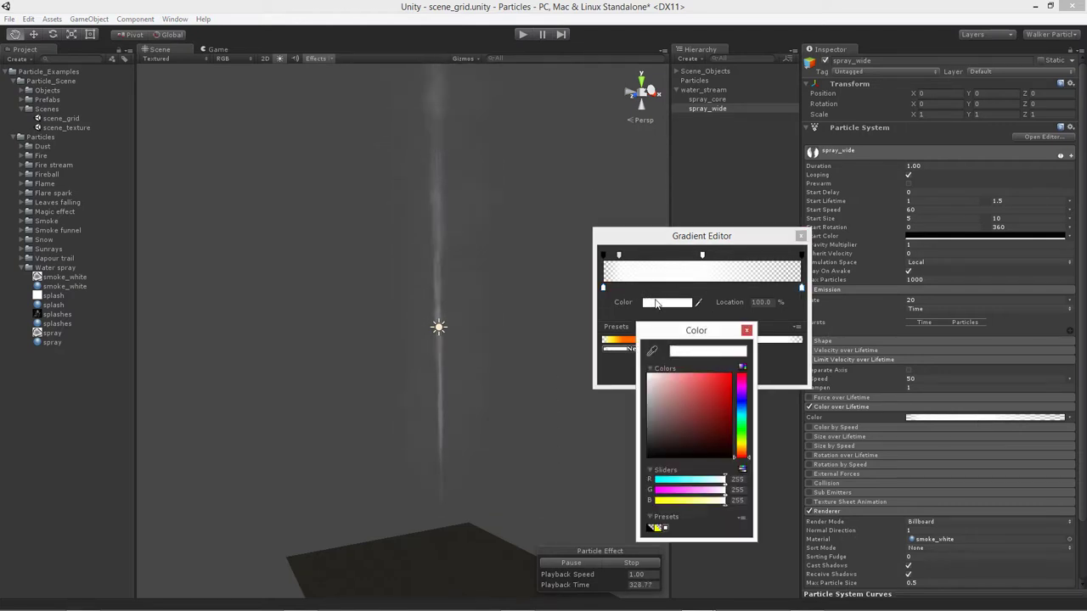
pyautogui.moveTo(706, 412)
pyautogui.mouseDown()
pyautogui.moveTo(649, 386)
pyautogui.moveTo(628, 405)
pyautogui.moveTo(604, 473)
pyautogui.mouseUp()
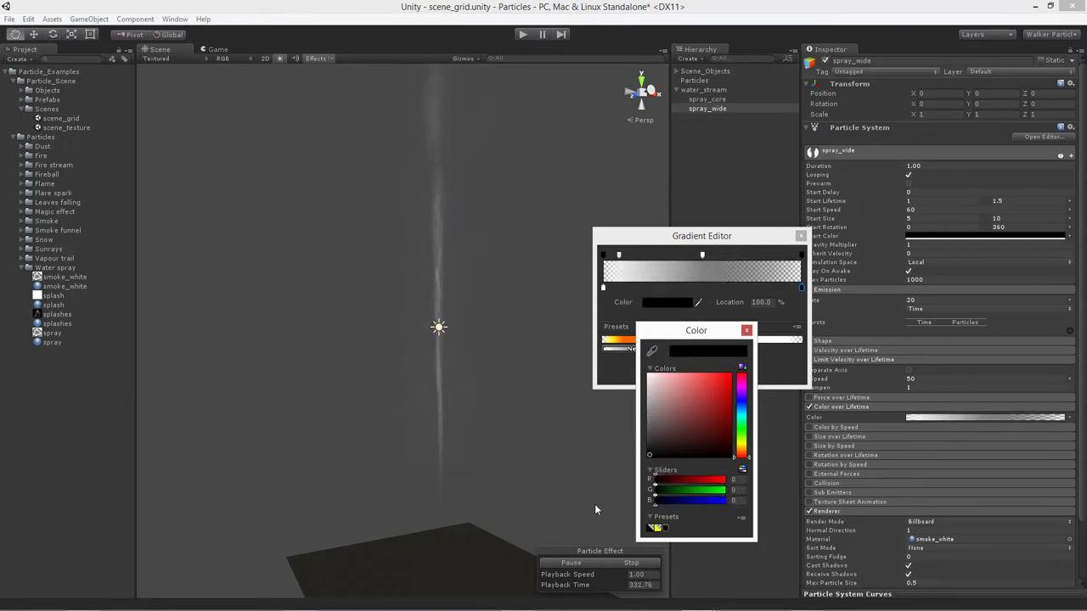
pyautogui.moveTo(594, 504); pyautogui.dragTo(582, 451)
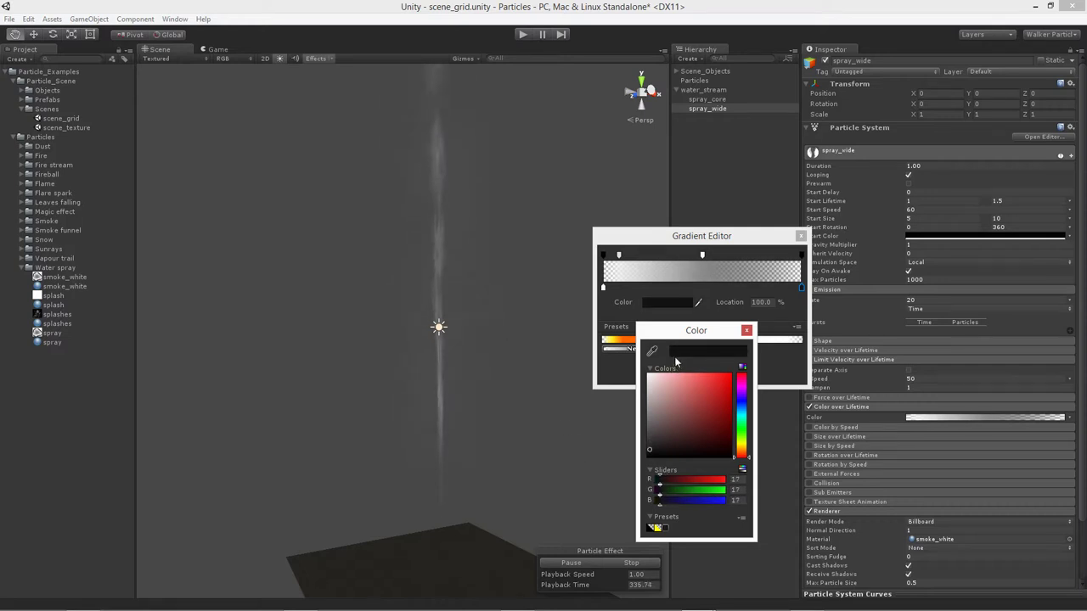
pyautogui.moveTo(681, 336); pyautogui.dragTo(709, 346)
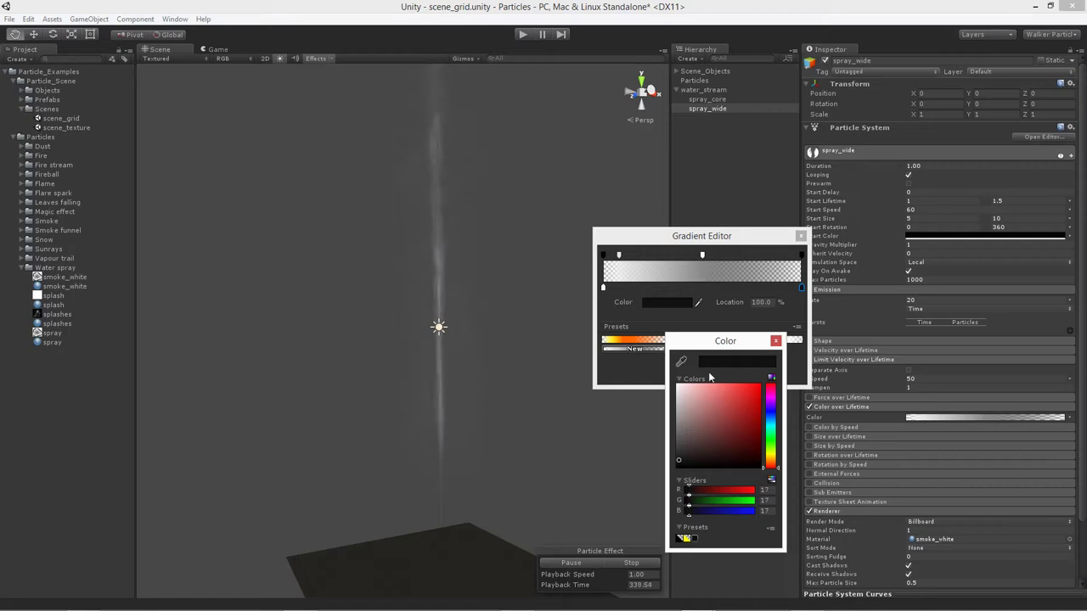
pyautogui.moveTo(727, 343); pyautogui.dragTo(736, 340)
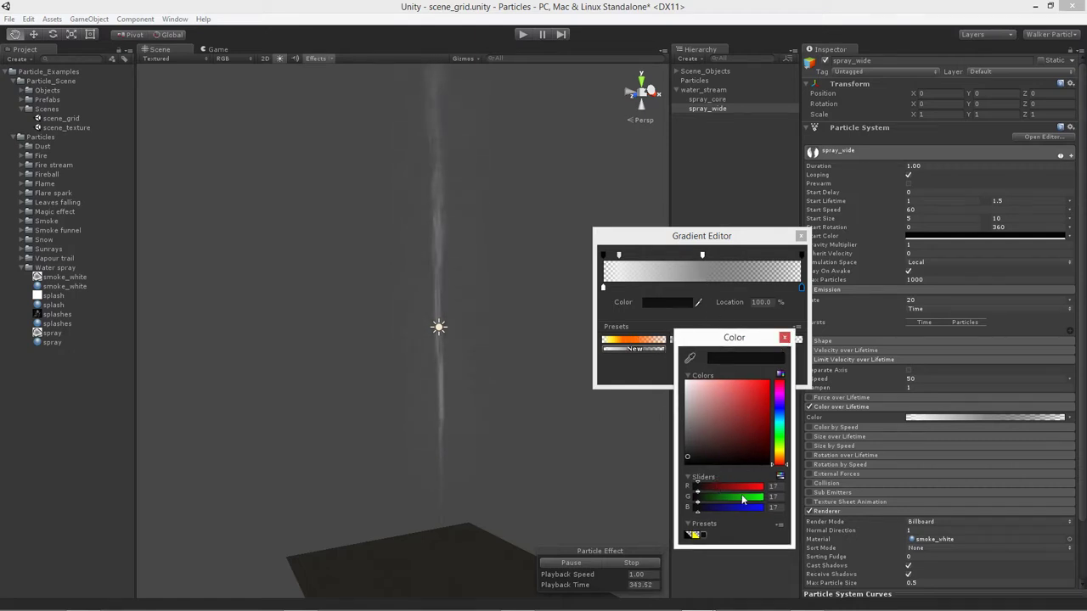
pyautogui.click(783, 337)
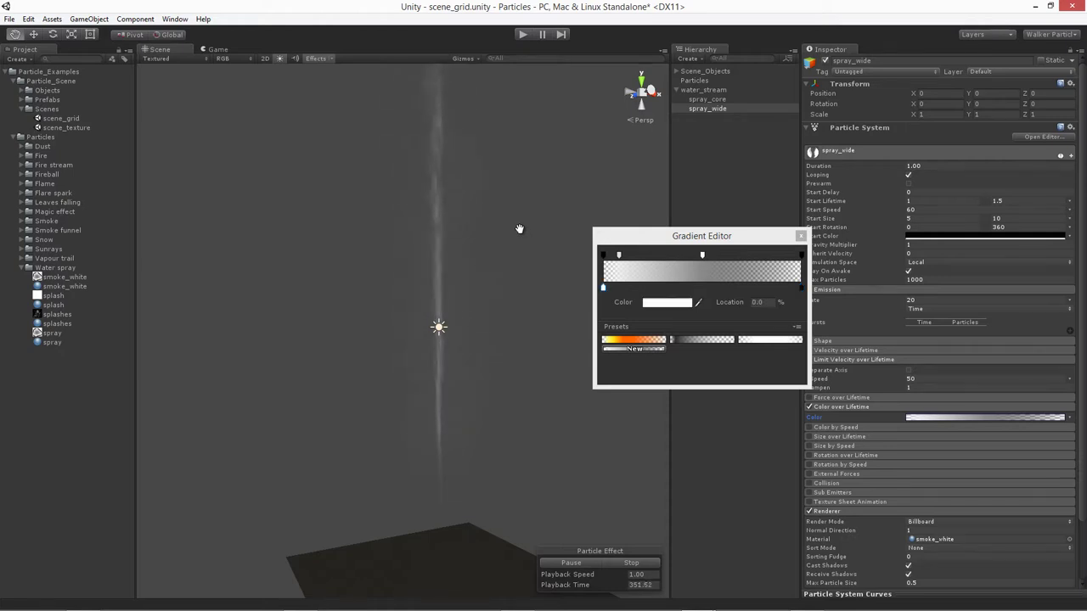
pyautogui.moveTo(687, 245); pyautogui.dragTo(698, 254)
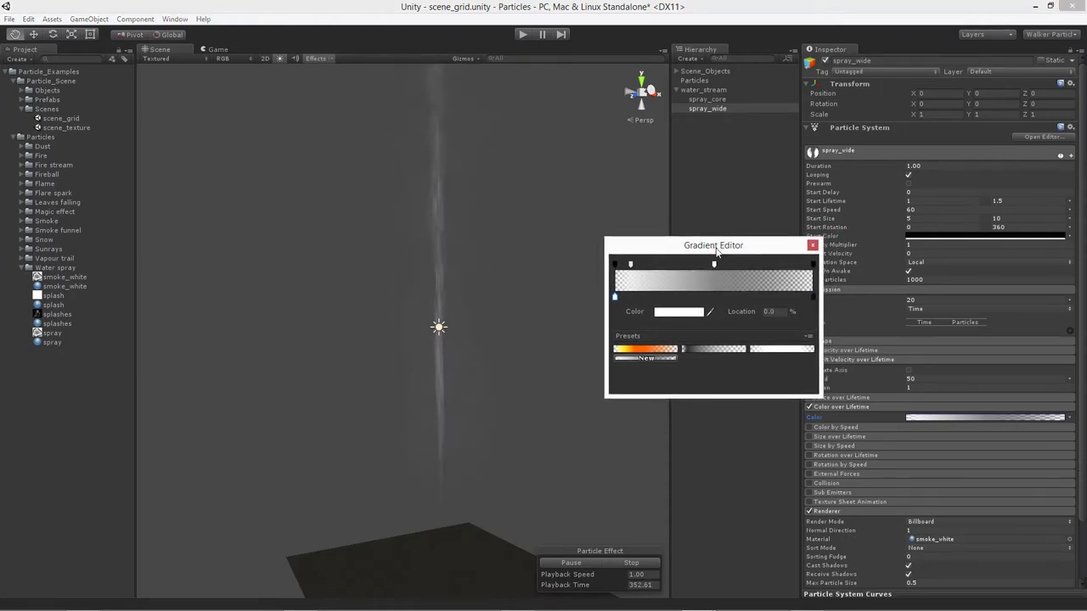
pyautogui.click(804, 255)
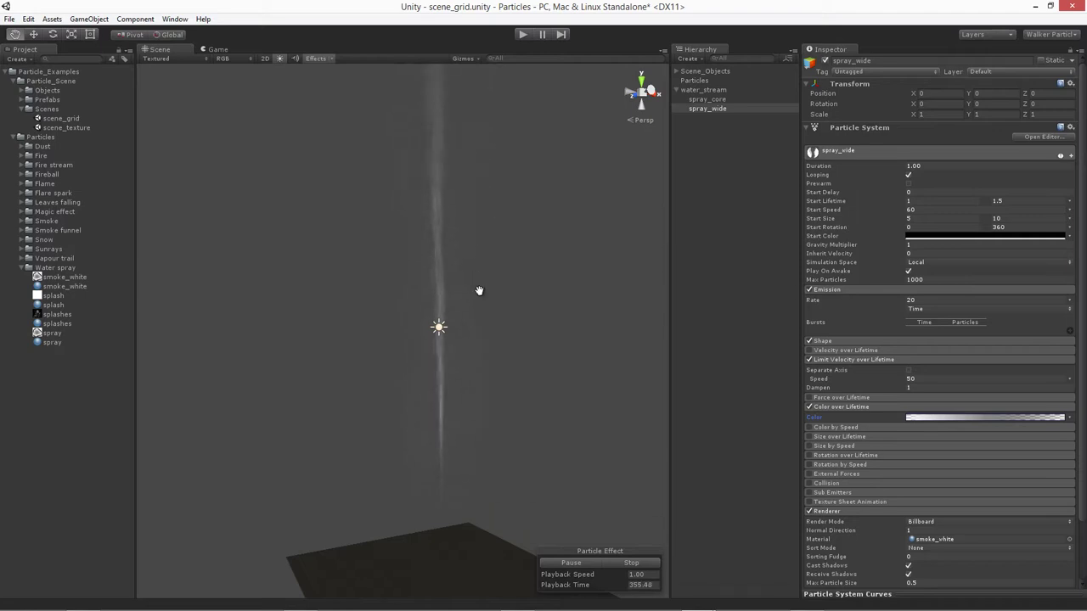
# Step: Add a colour key at about 80% and slide the opaque alpha key from 50% to 91.6%
pyautogui.moveTo(478, 291); pyautogui.dragTo(470, 262)
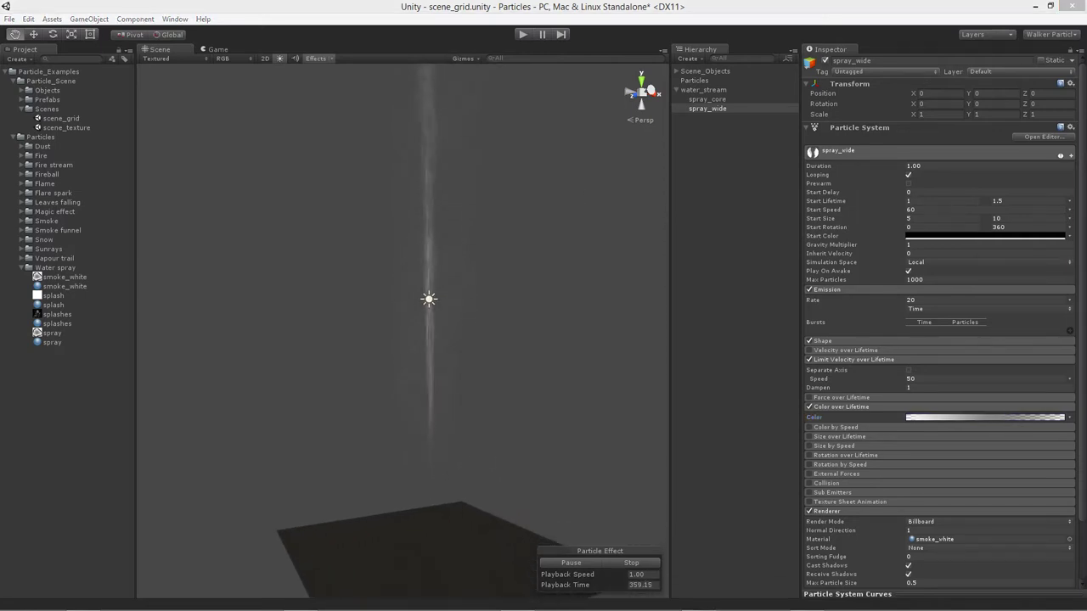
pyautogui.click(926, 419)
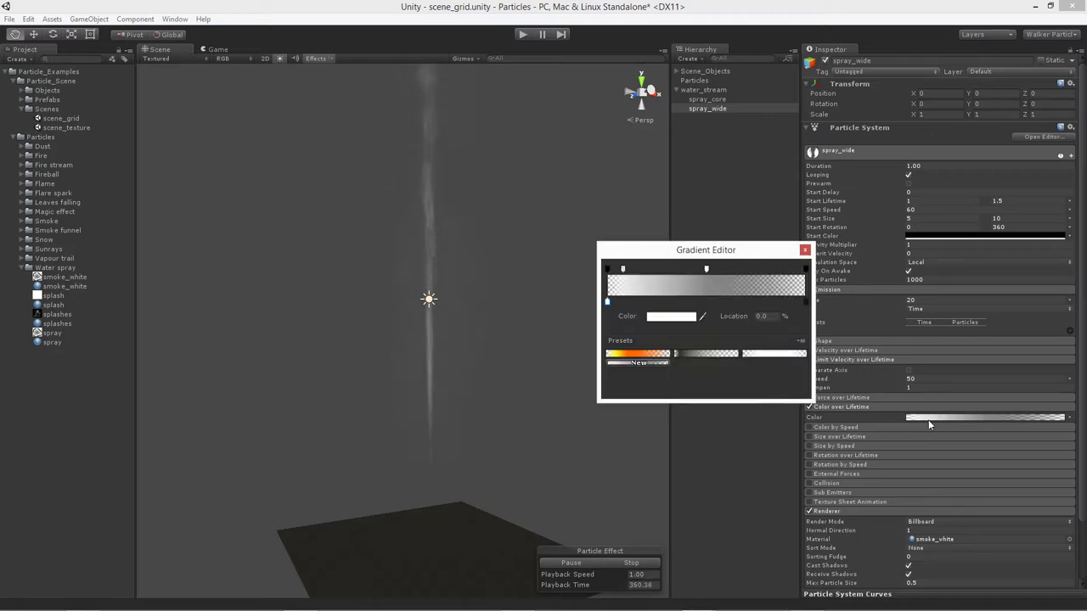
pyautogui.moveTo(698, 252)
pyautogui.mouseDown()
pyautogui.moveTo(675, 245)
pyautogui.moveTo(676, 231)
pyautogui.mouseUp()
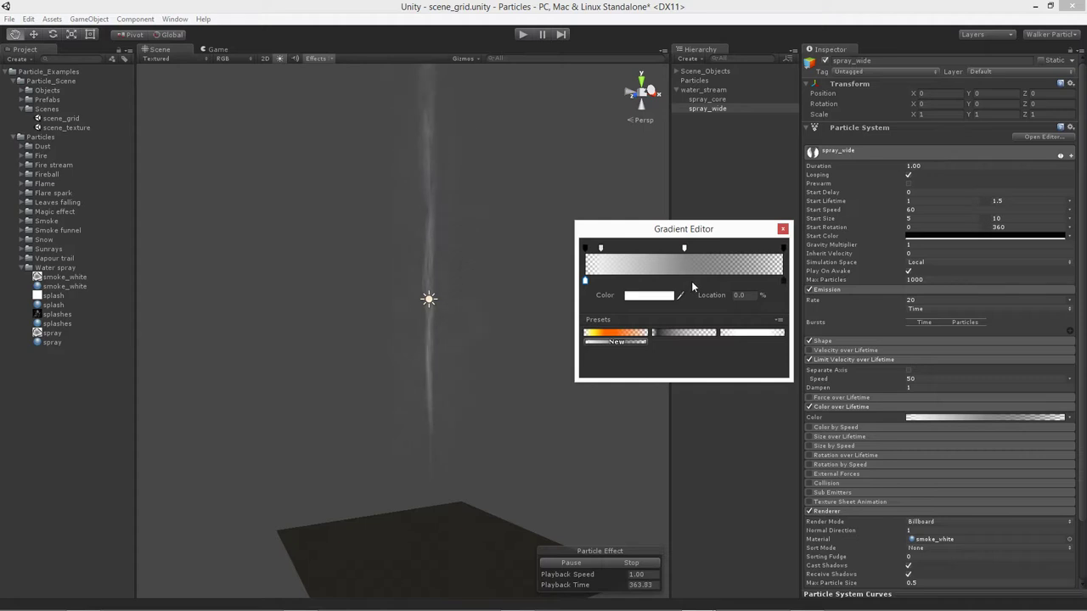
pyautogui.click(743, 281)
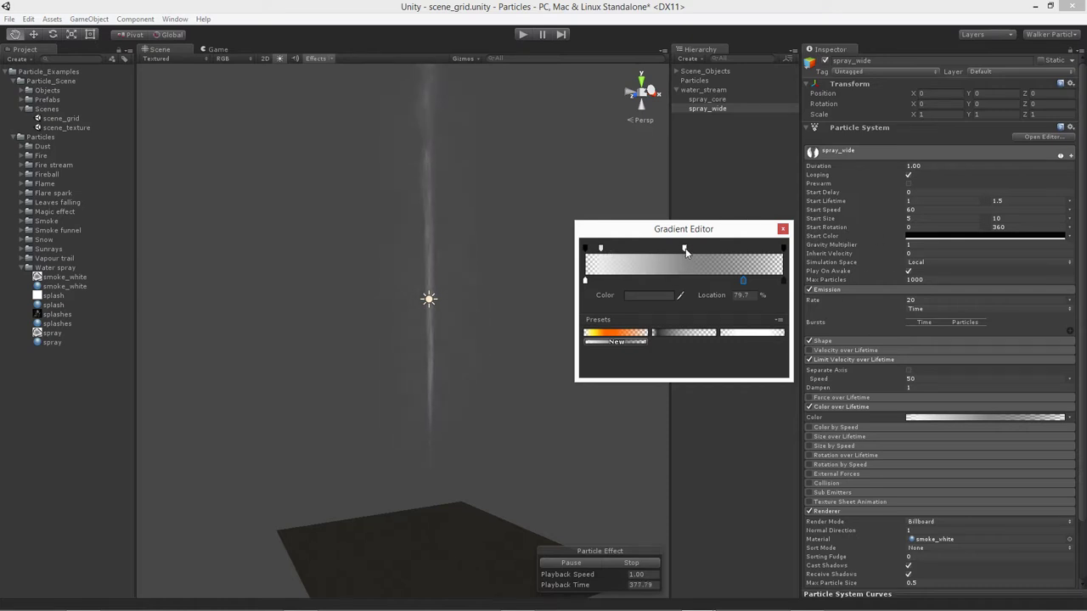
pyautogui.click(685, 249)
pyautogui.moveTo(686, 251); pyautogui.dragTo(767, 248)
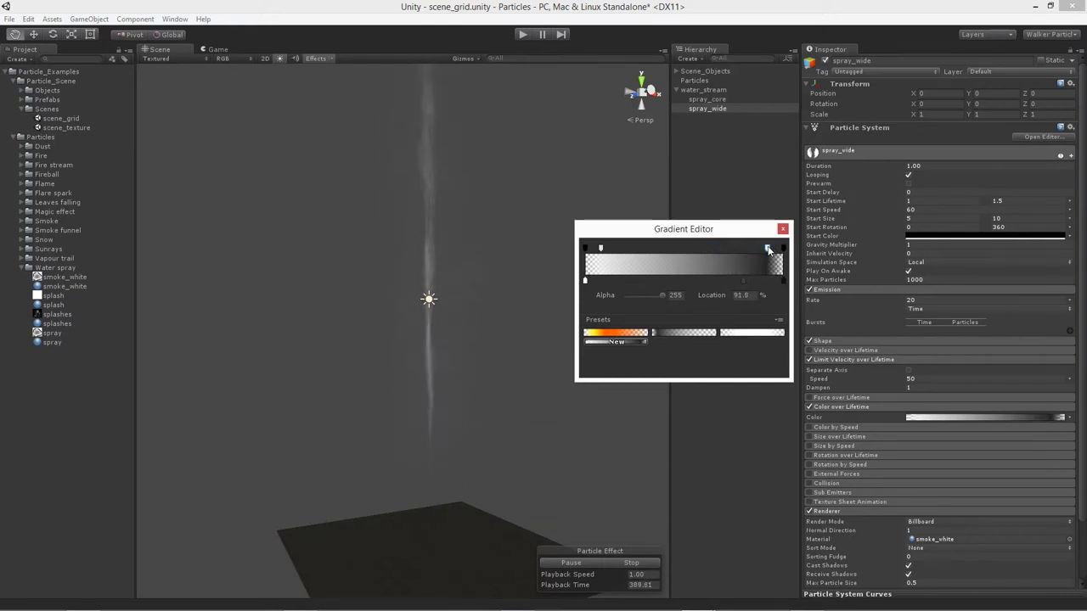
# Step: Delete the extra alpha keys near the gradient's start and end
pyautogui.press('Delete')
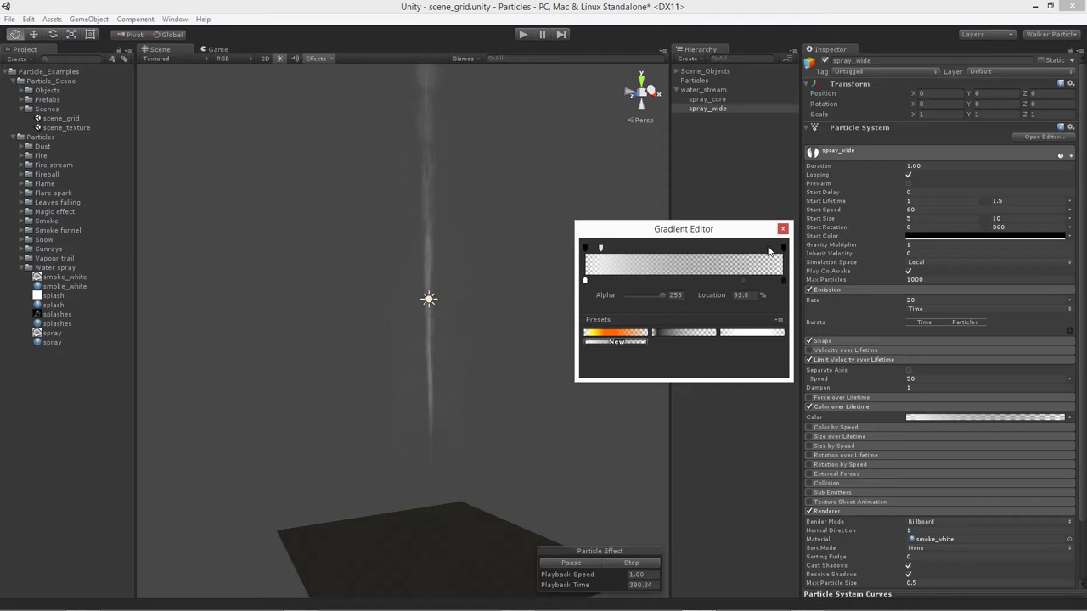
pyautogui.click(600, 249)
pyautogui.press('Delete')
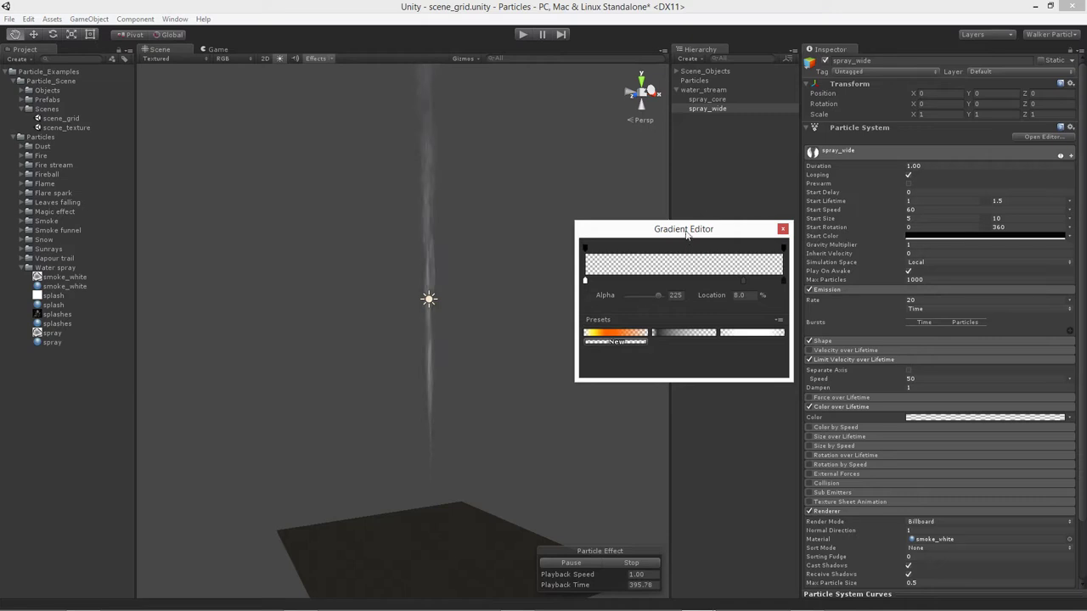
pyautogui.moveTo(687, 235); pyautogui.dragTo(685, 230)
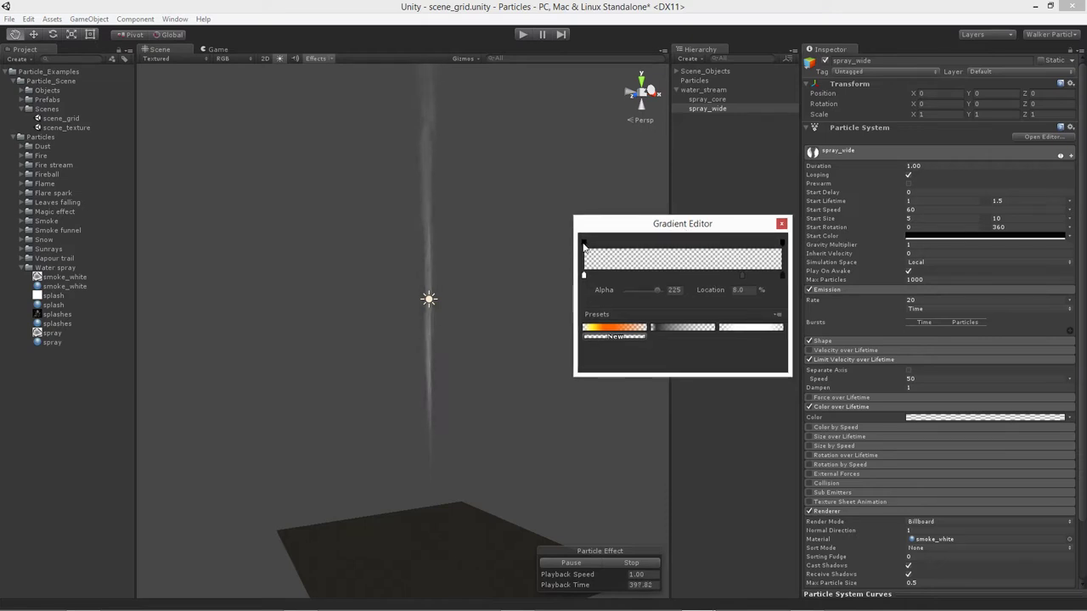
# Step: Set the start alpha key to about 210 and the end alpha key to 214
pyautogui.click(583, 244)
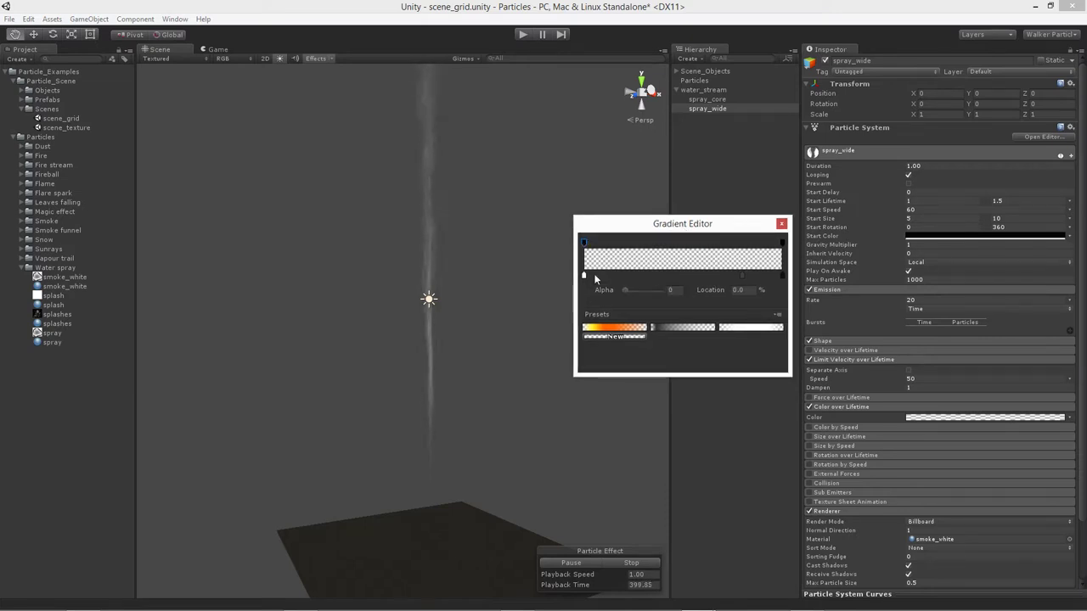
pyautogui.moveTo(622, 290); pyautogui.dragTo(653, 289)
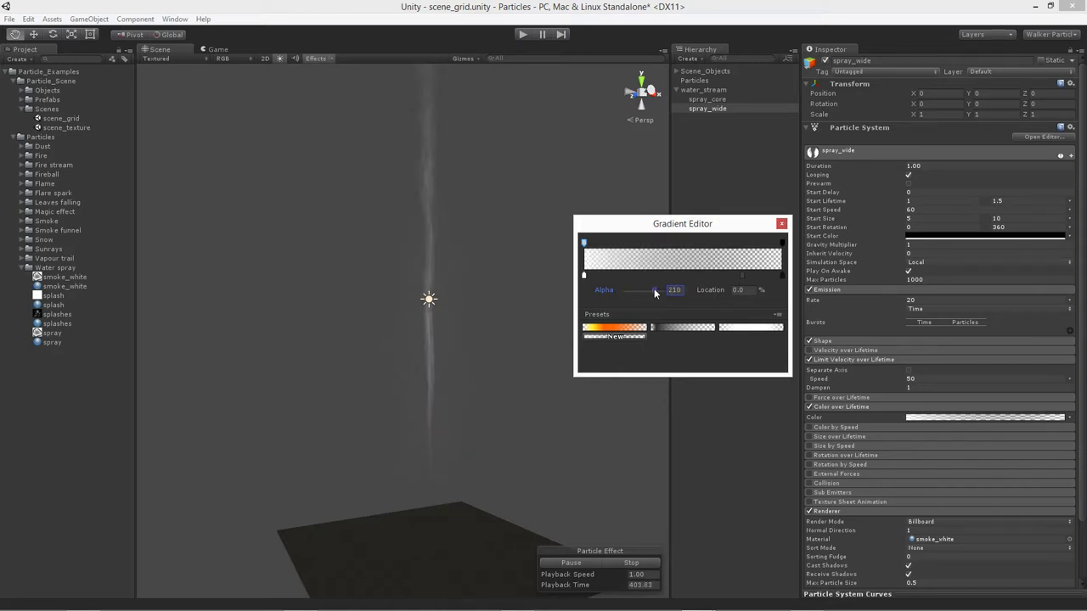
pyautogui.click(782, 244)
pyautogui.moveTo(624, 289); pyautogui.dragTo(655, 288)
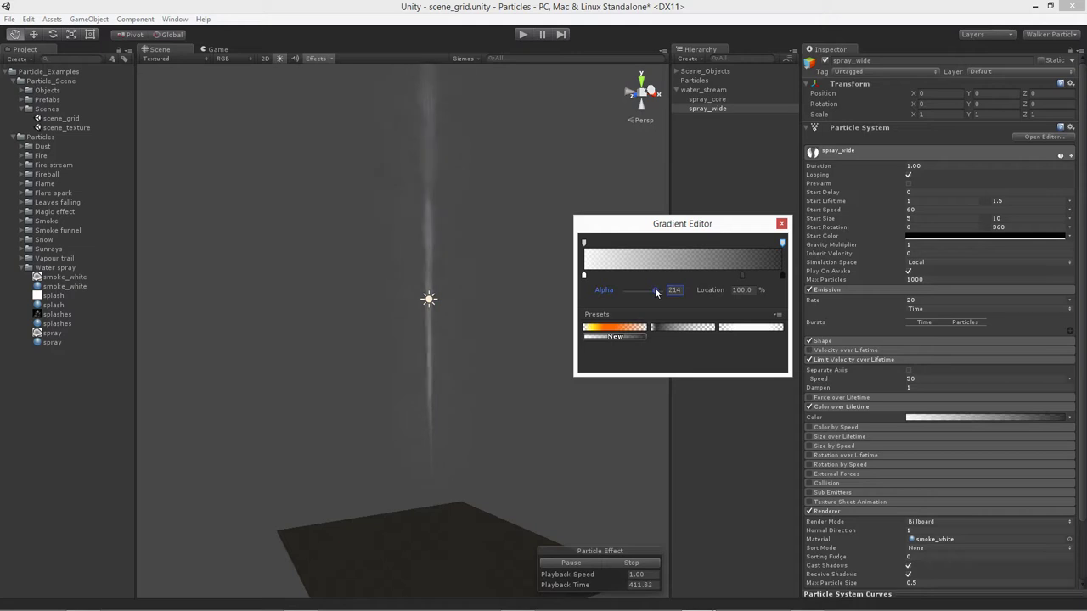
# Step: Darken the gradient's starting colour key to near black
pyautogui.click(583, 276)
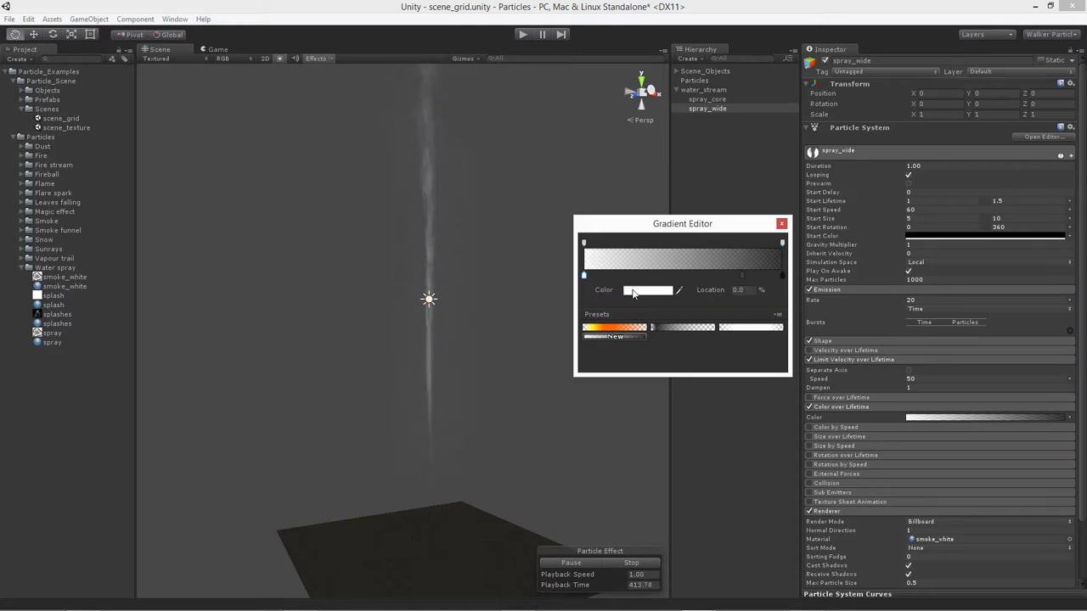
pyautogui.click(645, 290)
pyautogui.moveTo(707, 403); pyautogui.dragTo(660, 462)
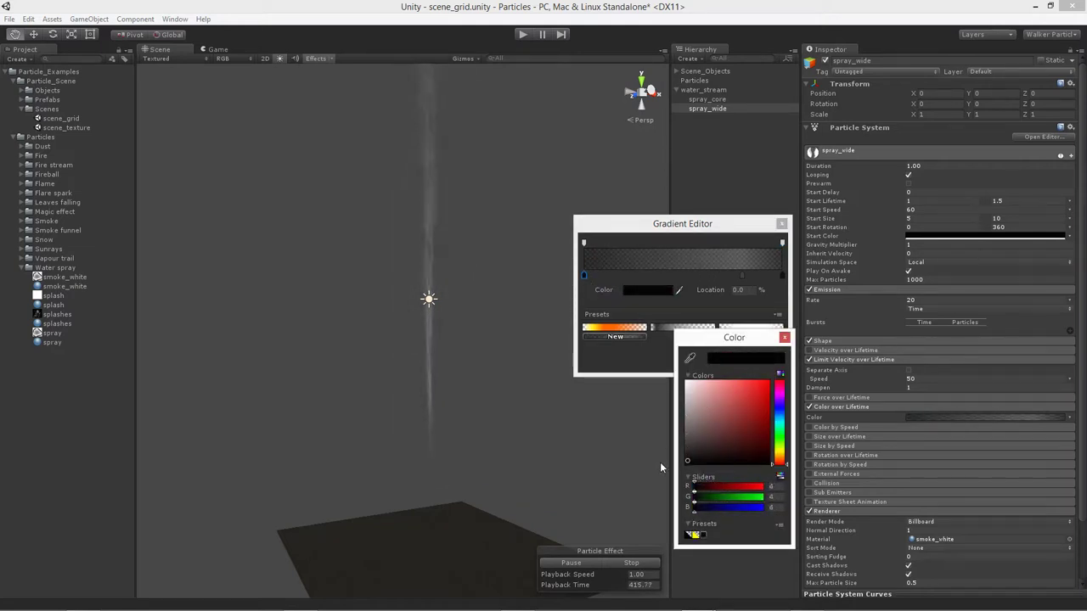
pyautogui.click(602, 278)
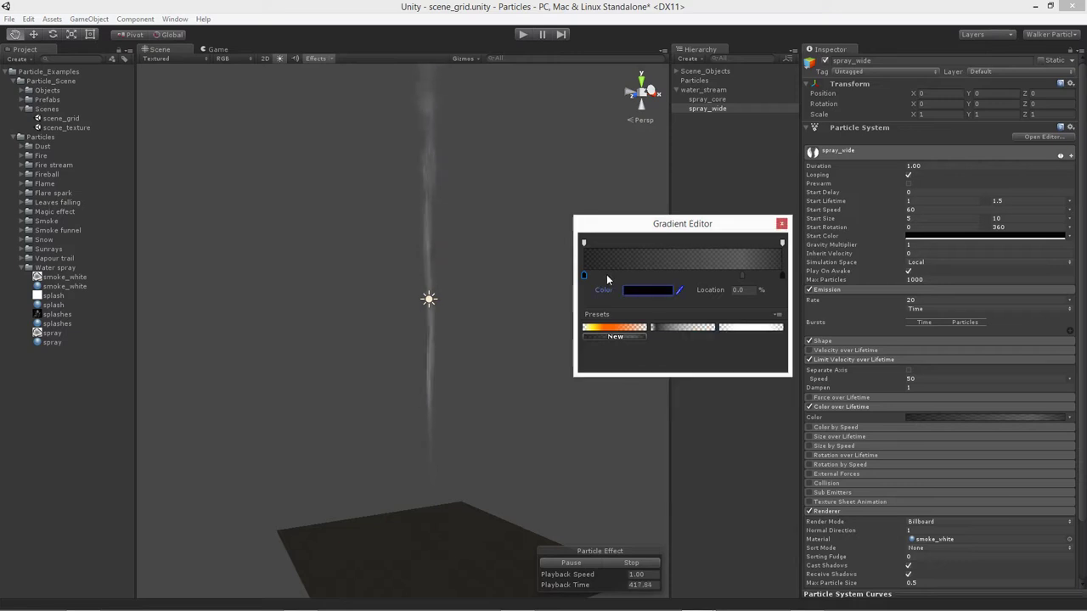
# Step: Add a white colour key near the start, at 6.2%
pyautogui.click(595, 276)
pyautogui.click(651, 292)
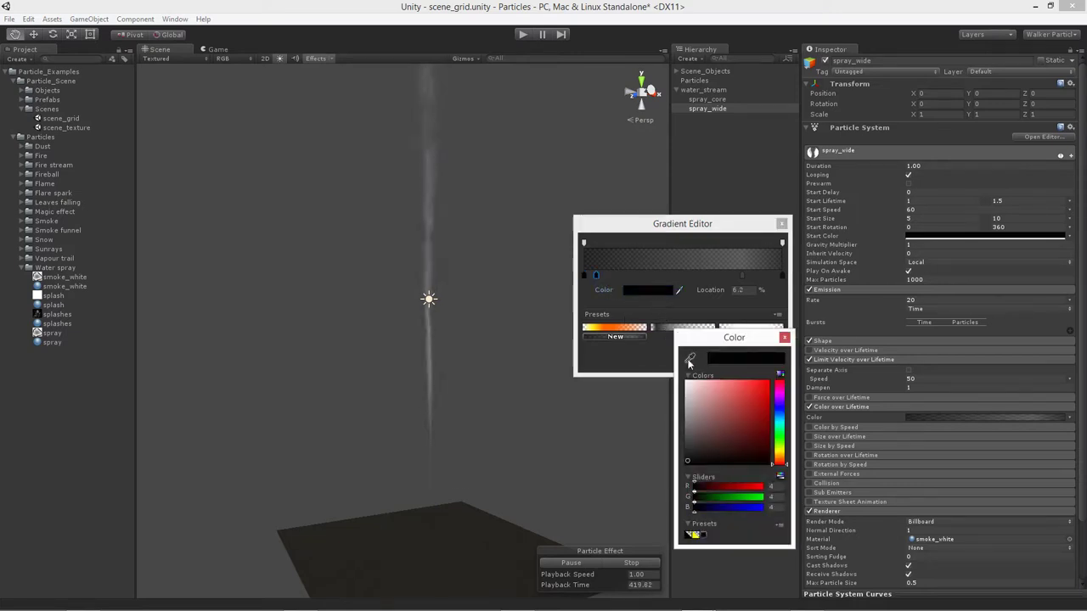
pyautogui.moveTo(708, 463); pyautogui.dragTo(660, 375)
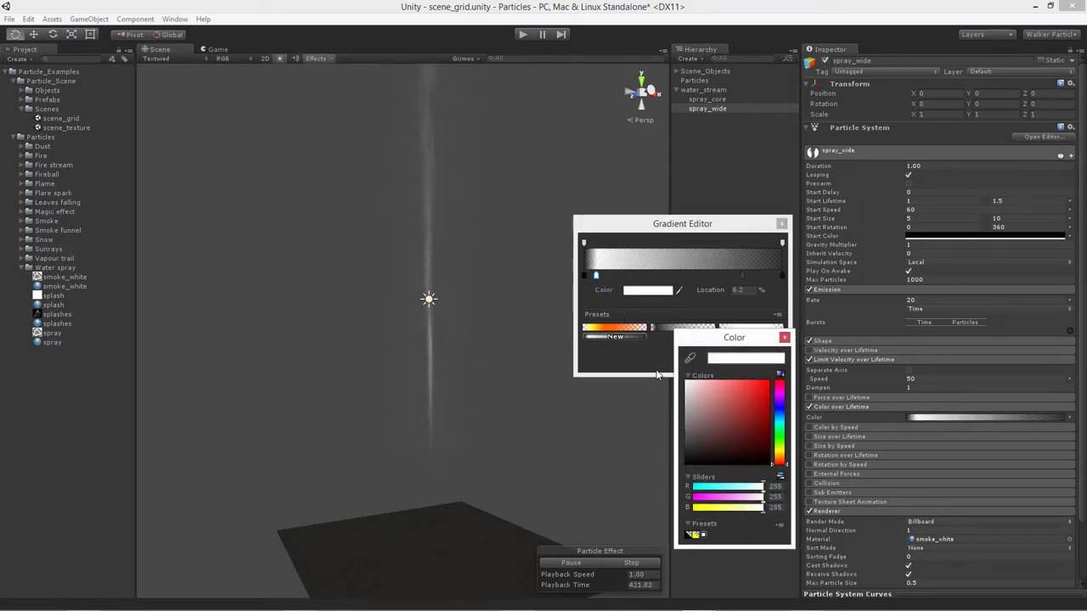
# Step: Add a light grey (193) colour key near 80% and move it toward the end
pyautogui.click(742, 274)
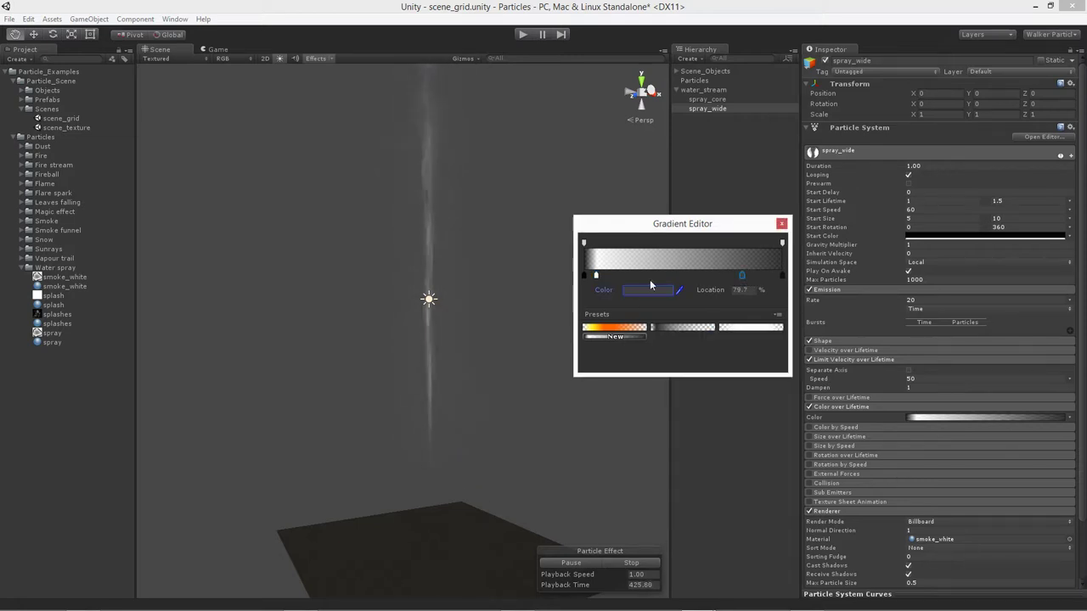
pyautogui.moveTo(698, 437); pyautogui.dragTo(645, 400)
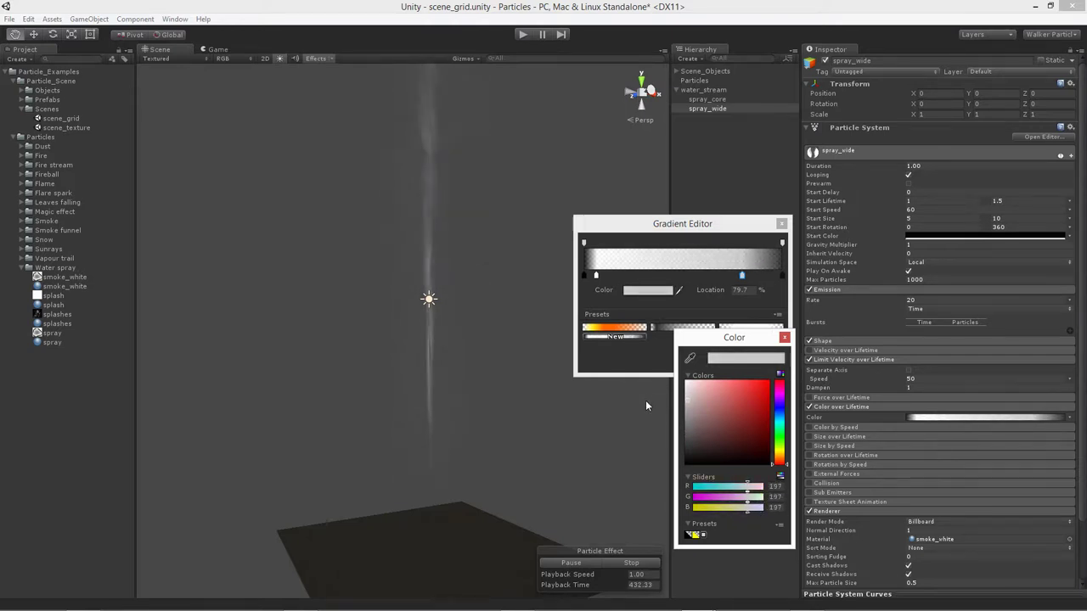
pyautogui.click(781, 285)
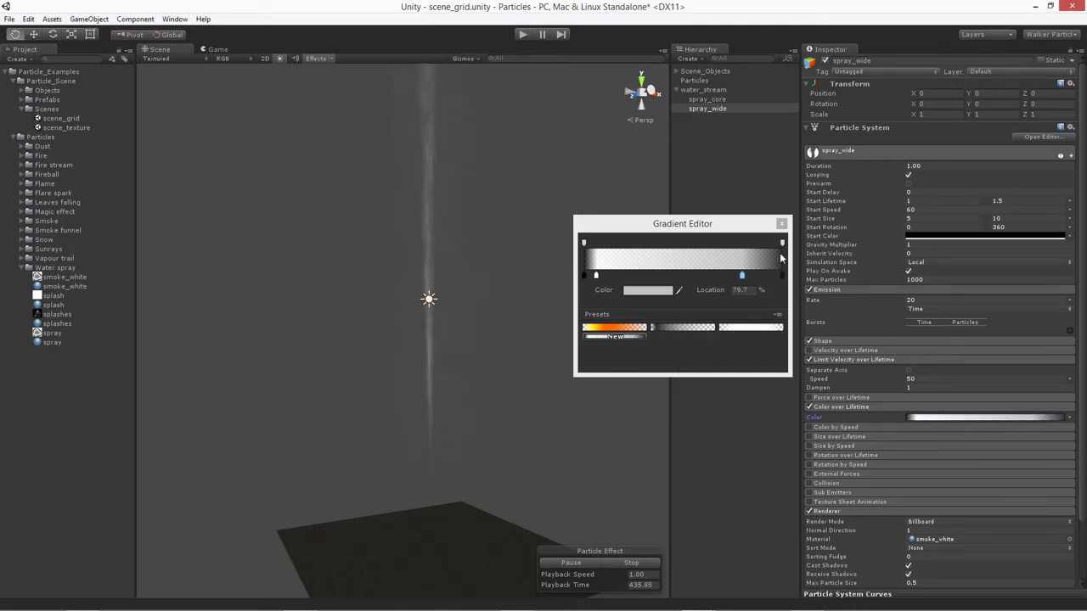
pyautogui.moveTo(741, 280)
pyautogui.mouseDown()
pyautogui.moveTo(768, 280)
pyautogui.moveTo(758, 281)
pyautogui.mouseUp()
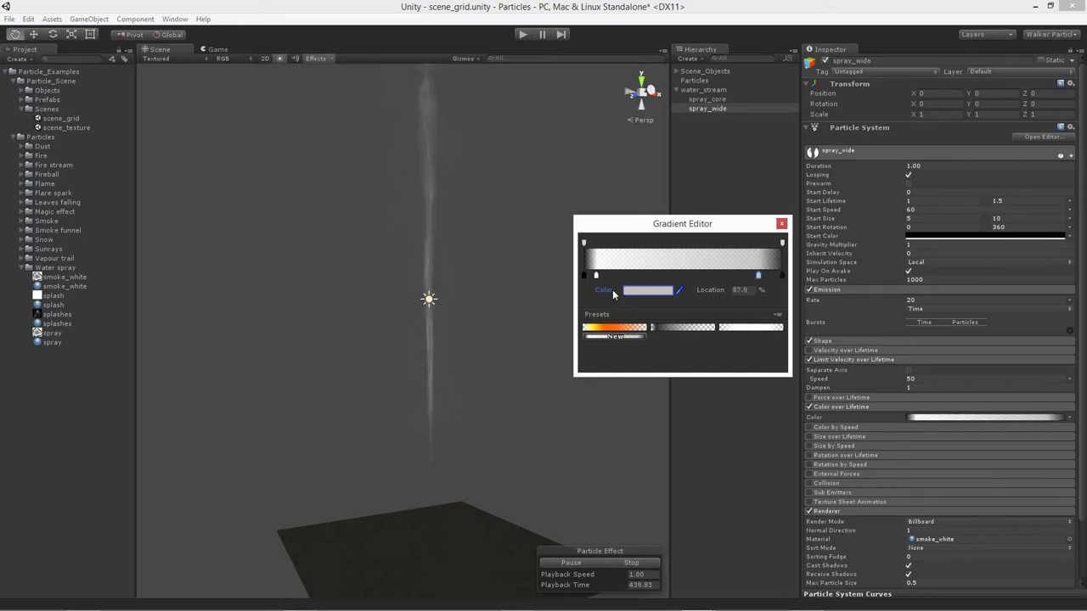
# Step: Make the gradient's start alpha key fully opaque at 255
pyautogui.click(668, 292)
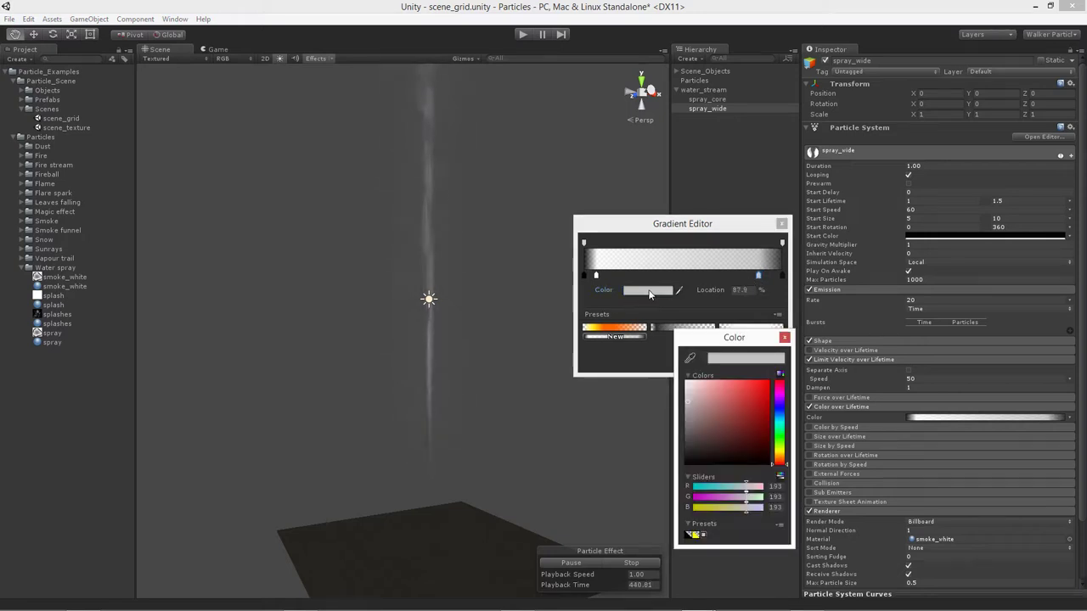
pyautogui.click(588, 250)
pyautogui.click(647, 292)
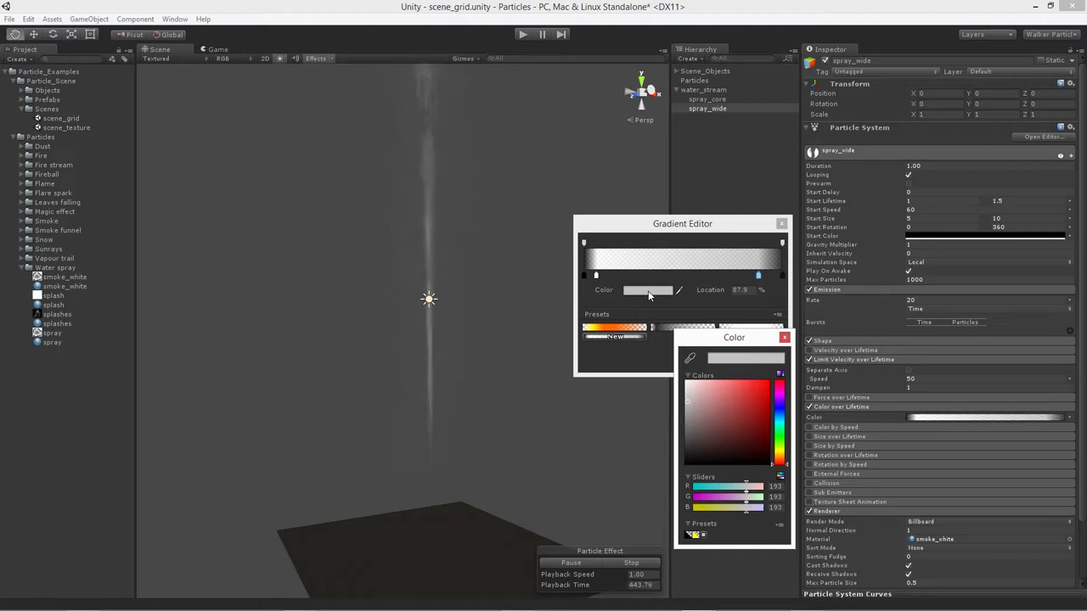
pyautogui.click(586, 247)
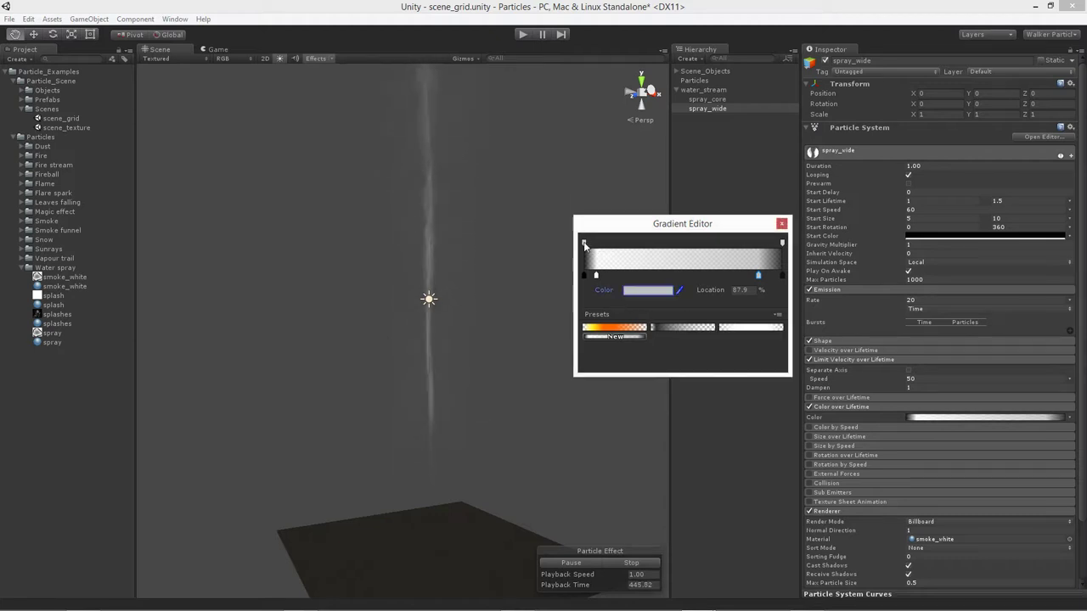
pyautogui.click(584, 244)
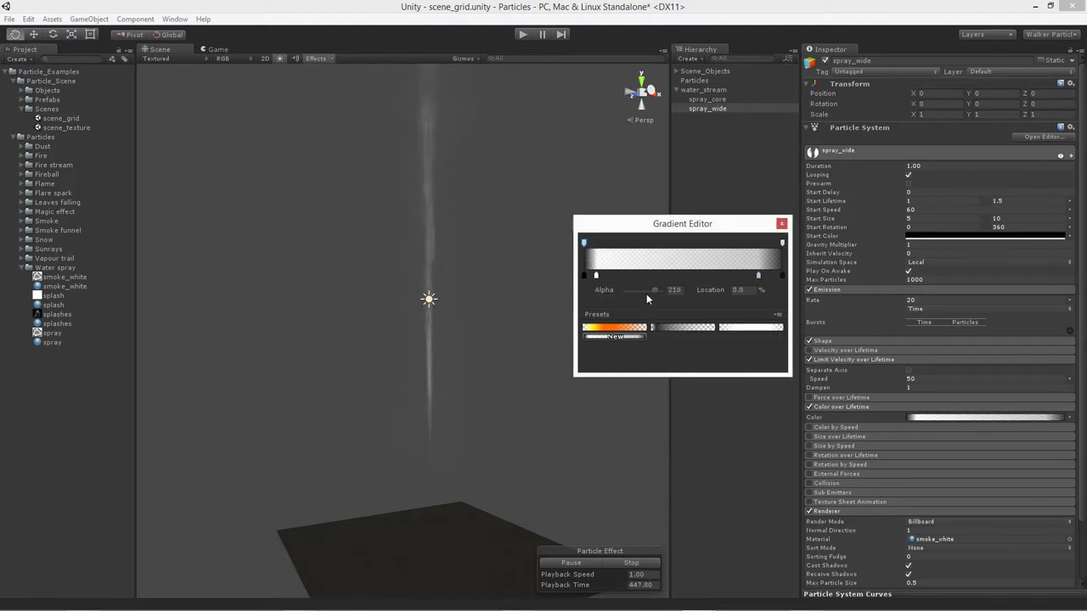
pyautogui.moveTo(657, 290); pyautogui.dragTo(663, 288)
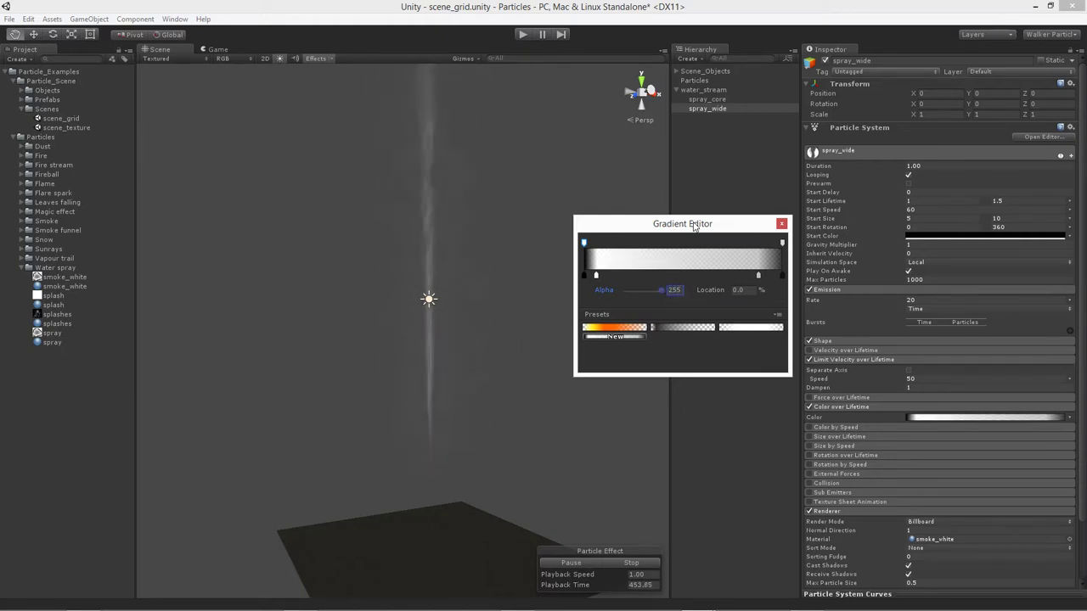
pyautogui.moveTo(694, 226); pyautogui.dragTo(674, 213)
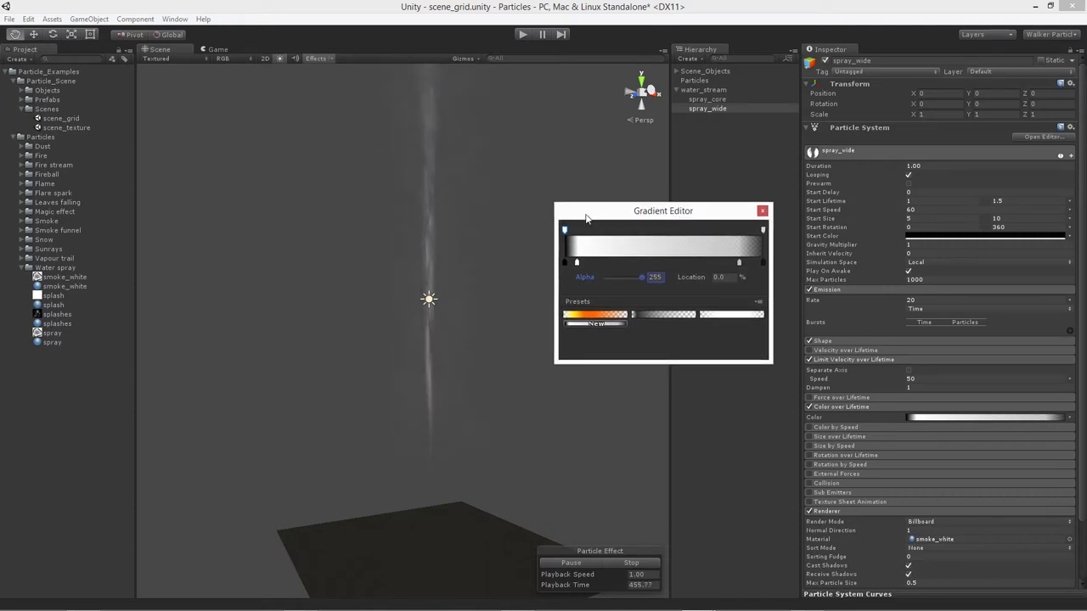
# Step: Keep the white key at 6.2% and the grey at 87.9%, and make the end colour pure black
pyautogui.click(580, 263)
pyautogui.moveTo(579, 263); pyautogui.dragTo(579, 264)
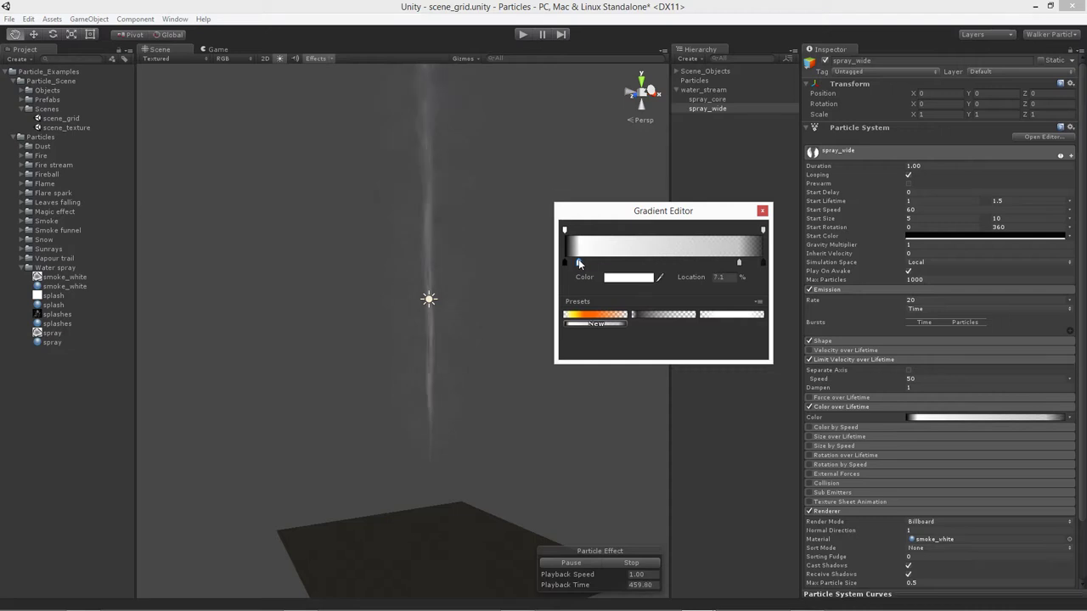
pyautogui.click(739, 263)
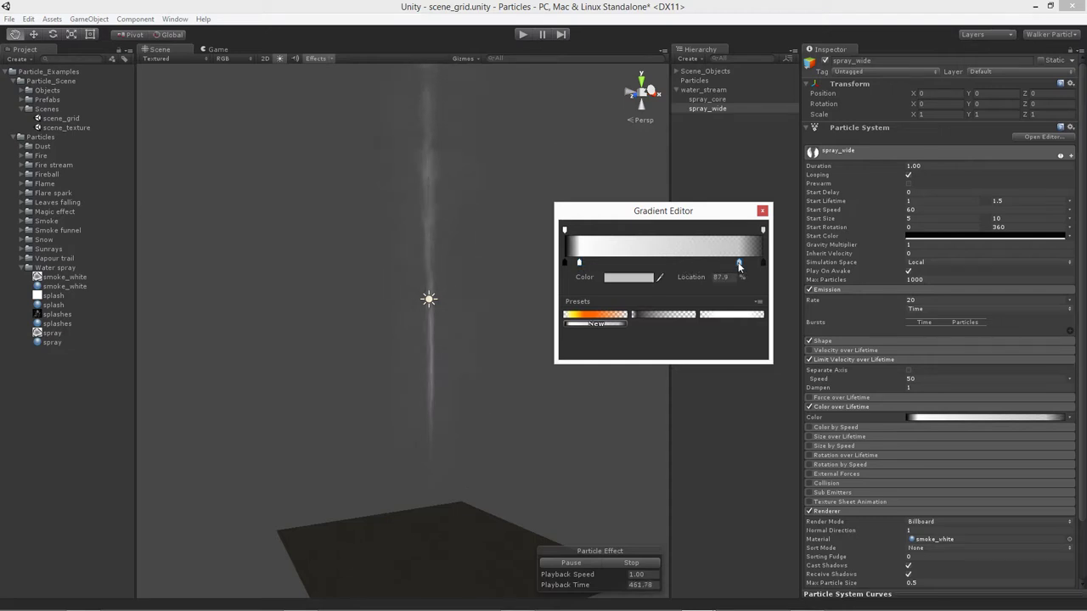
pyautogui.click(762, 263)
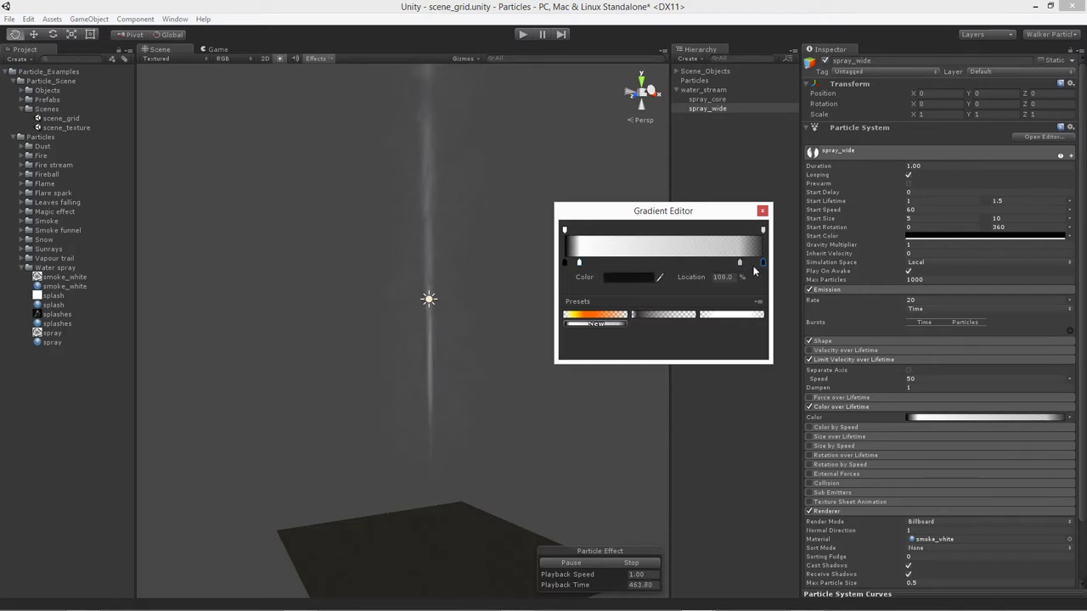
pyautogui.click(628, 277)
pyautogui.moveTo(699, 458); pyautogui.dragTo(676, 467)
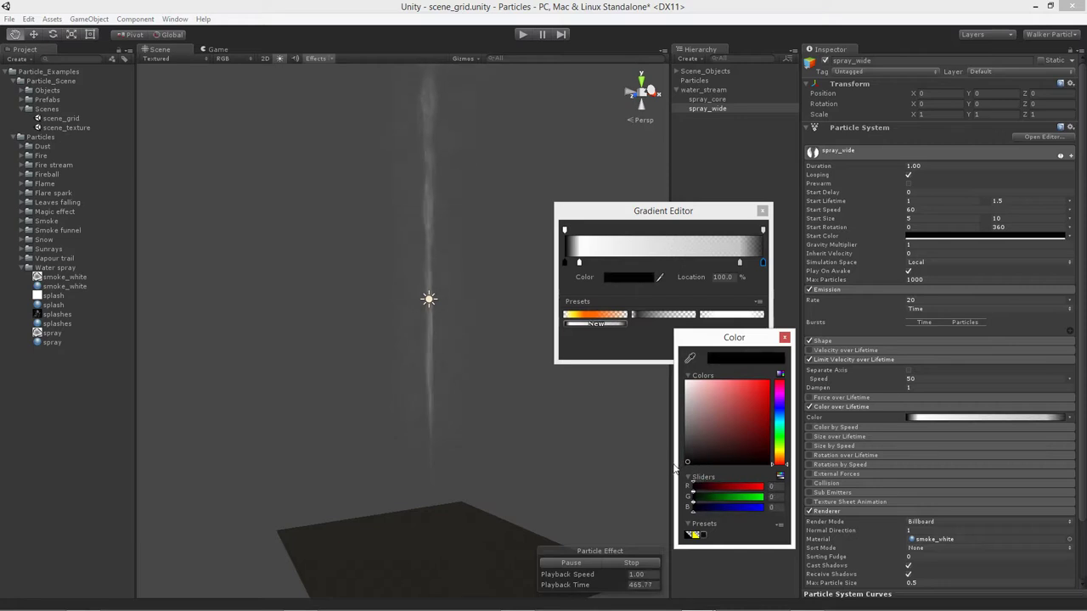
pyautogui.click(783, 337)
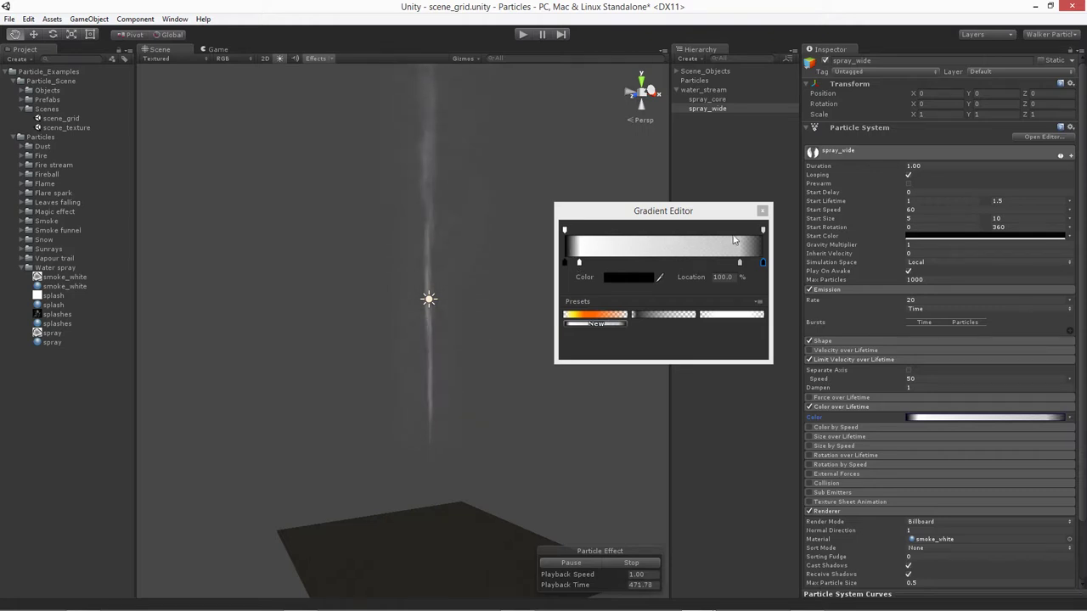
# Step: Close the gradient editor, reframe the spray in the Scene view, and reopen the gradient
pyautogui.click(762, 230)
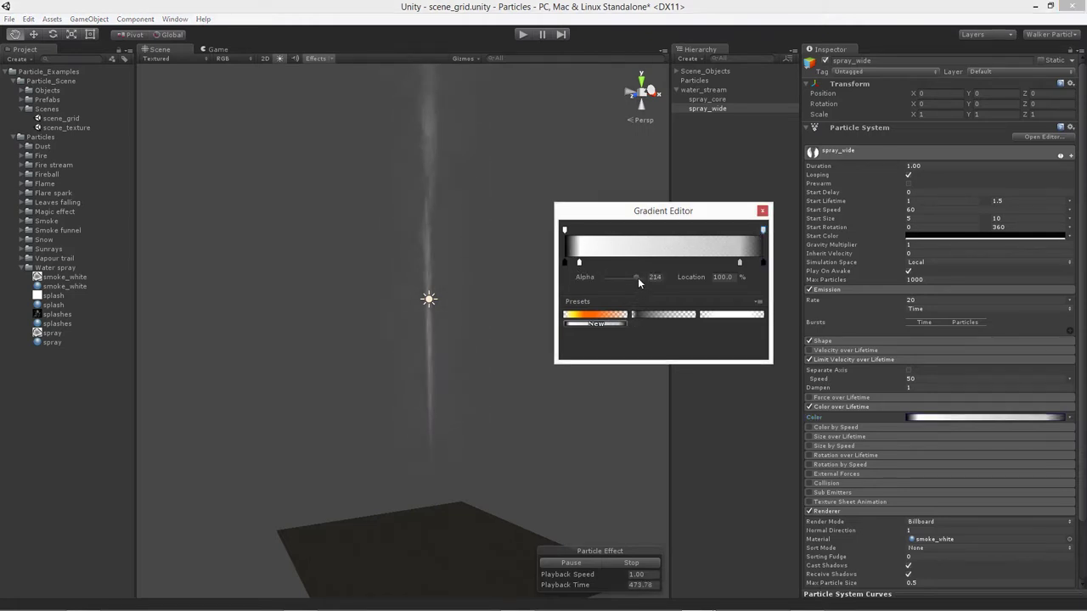
pyautogui.click(520, 203)
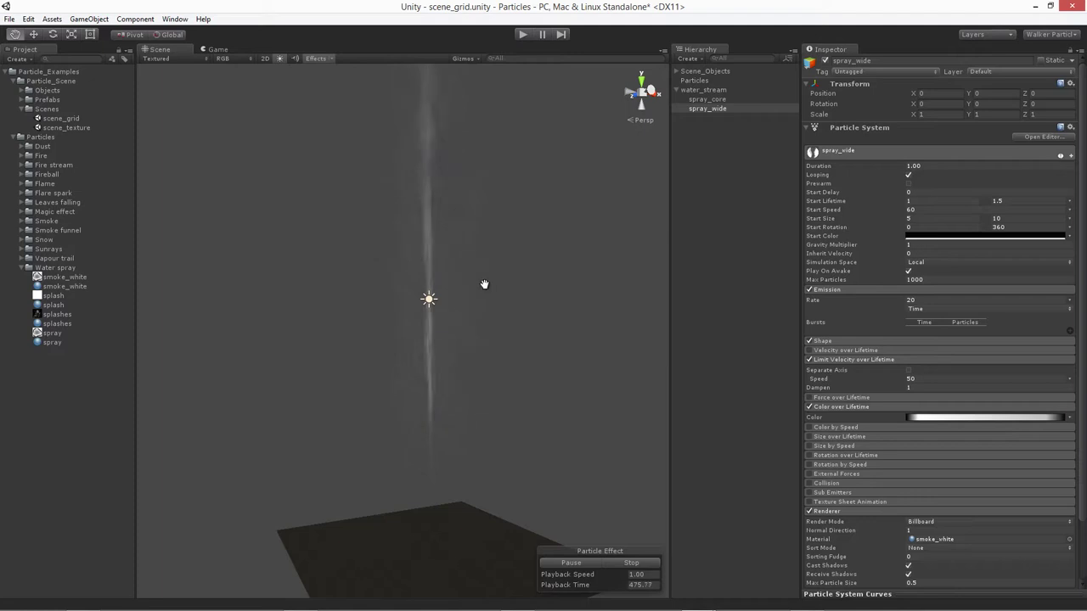
pyautogui.moveTo(480, 218); pyautogui.dragTo(462, 362)
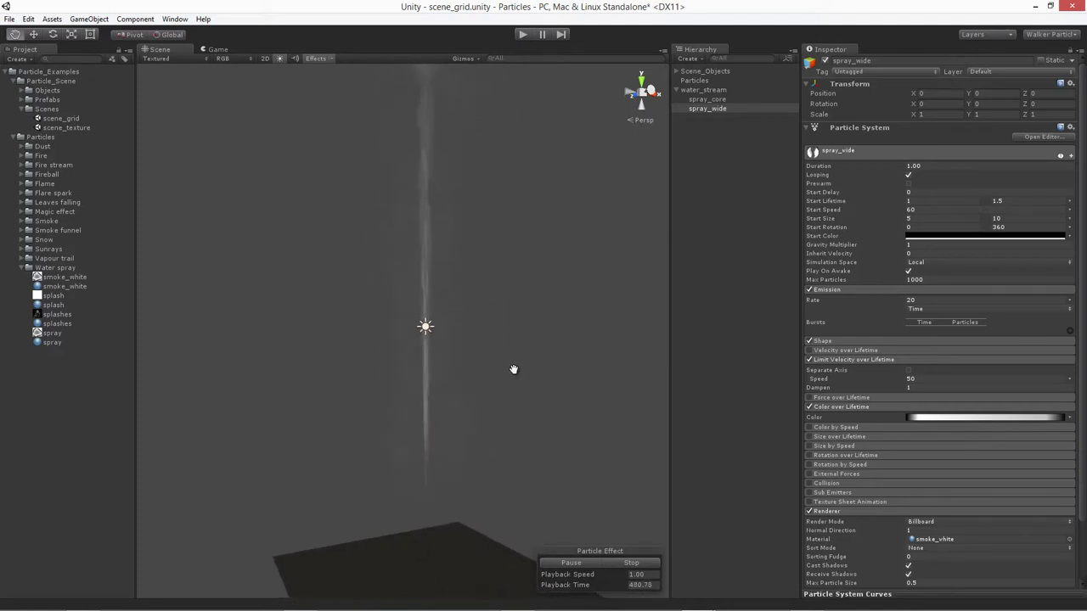
pyautogui.moveTo(436, 416); pyautogui.dragTo(438, 388)
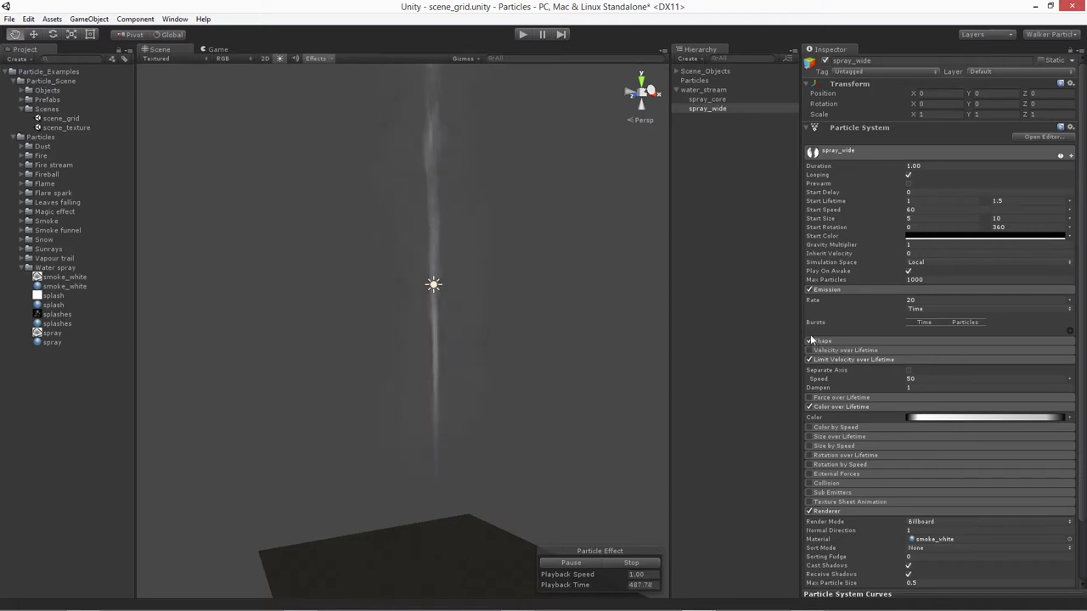
pyautogui.click(951, 417)
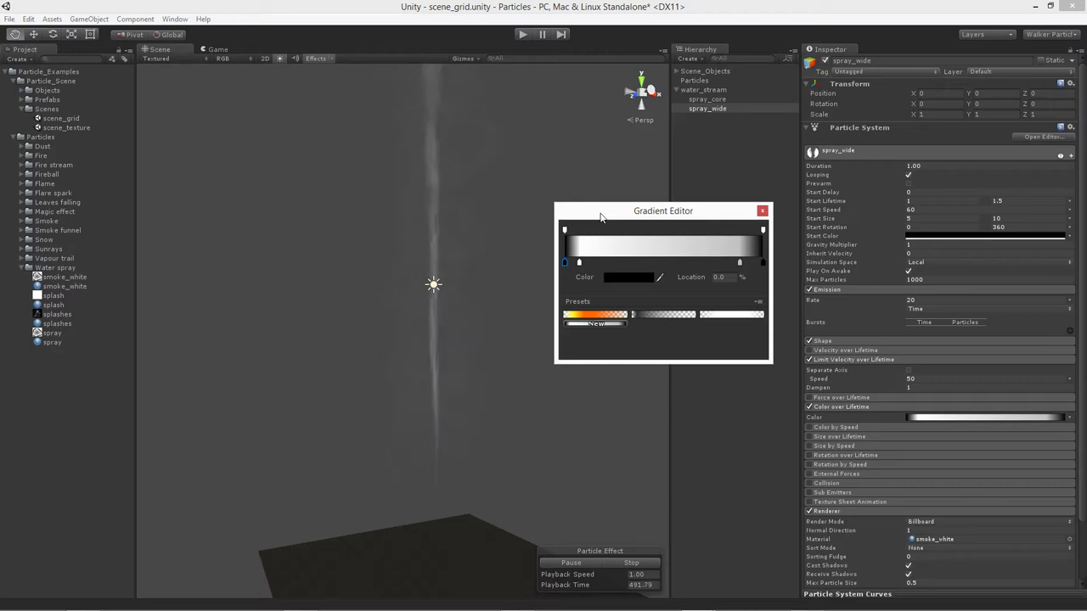
# Step: Check the white and grey keys' positions, then add and remove a stray colour key
pyautogui.moveTo(600, 219); pyautogui.dragTo(576, 211)
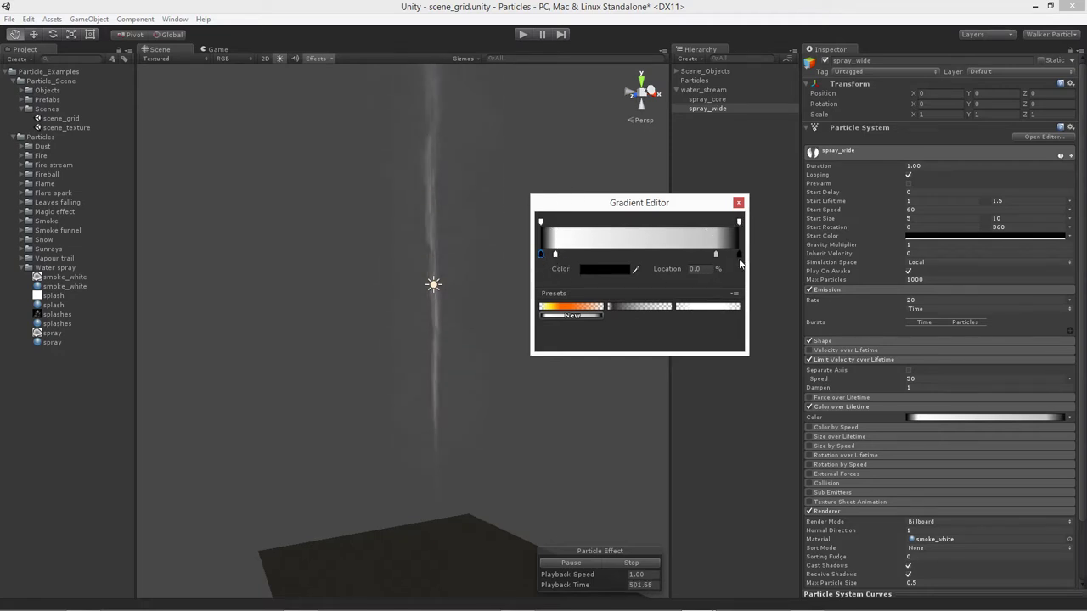
pyautogui.click(555, 255)
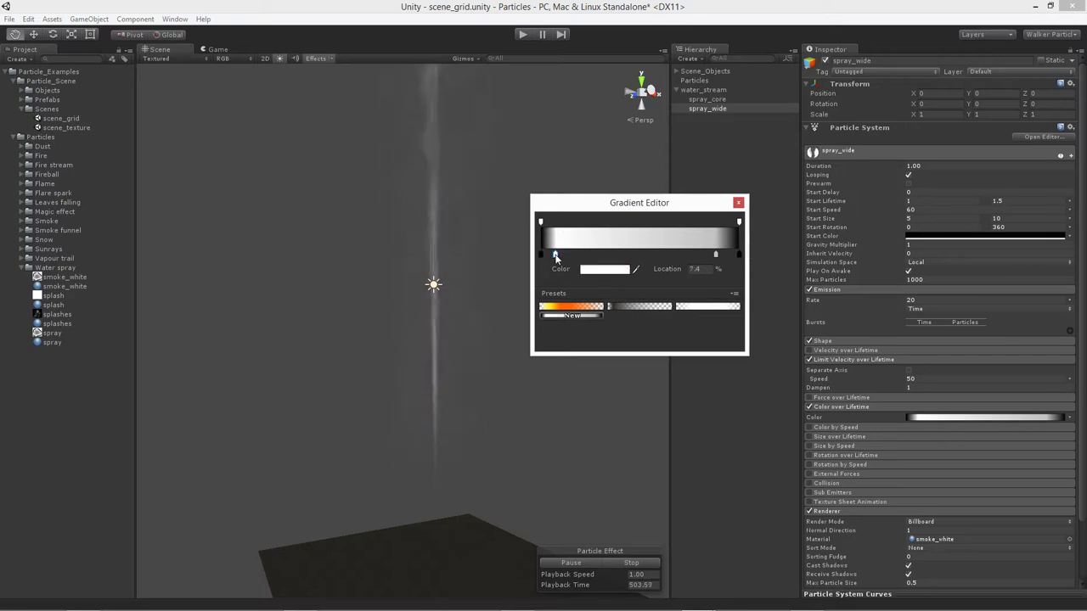
pyautogui.click(696, 269)
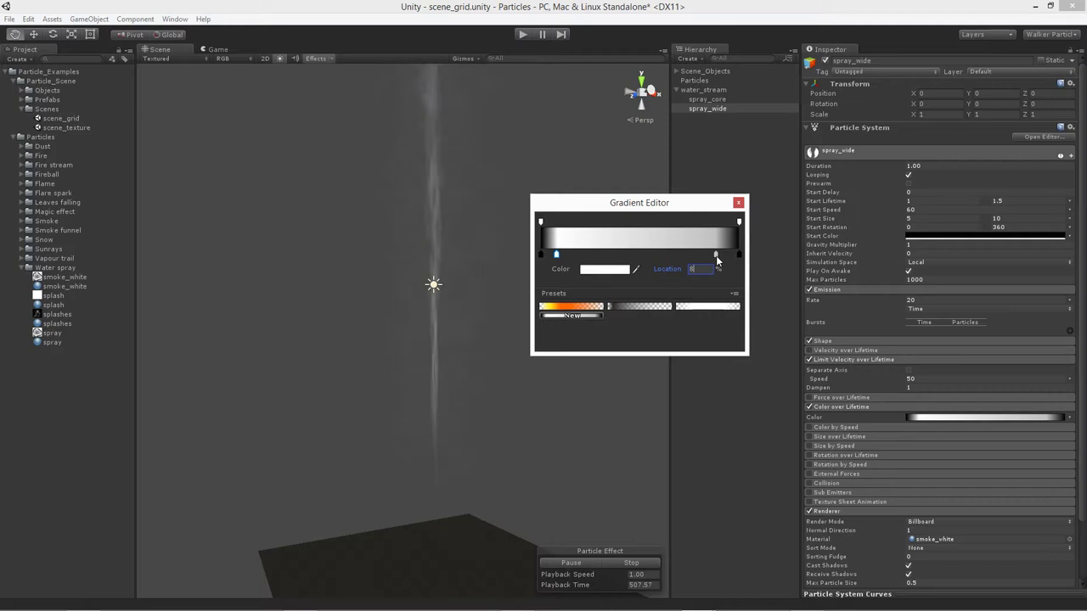
pyautogui.click(715, 255)
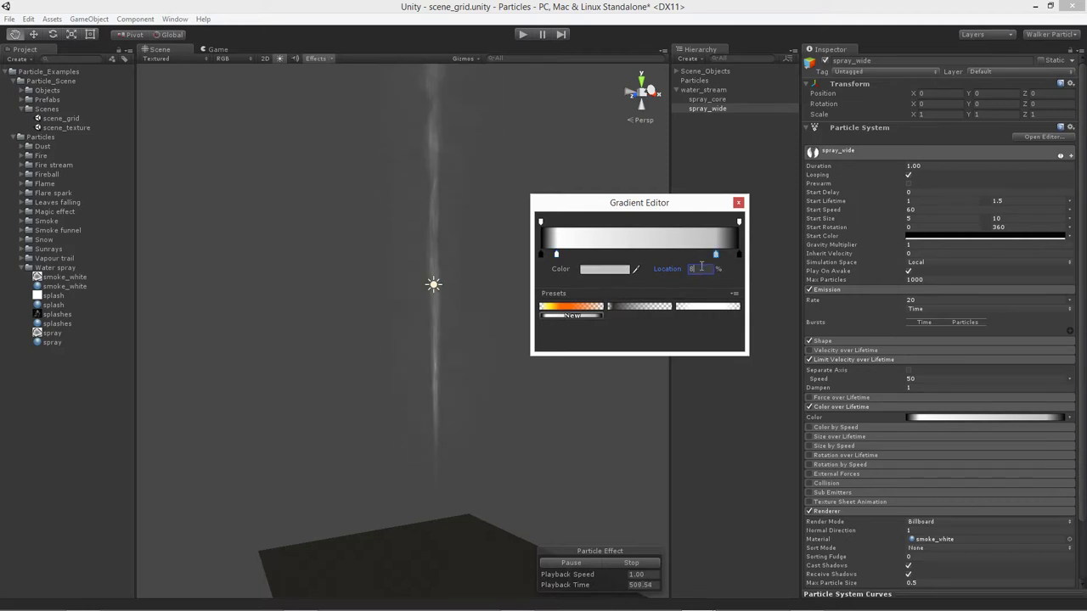
pyautogui.click(641, 255)
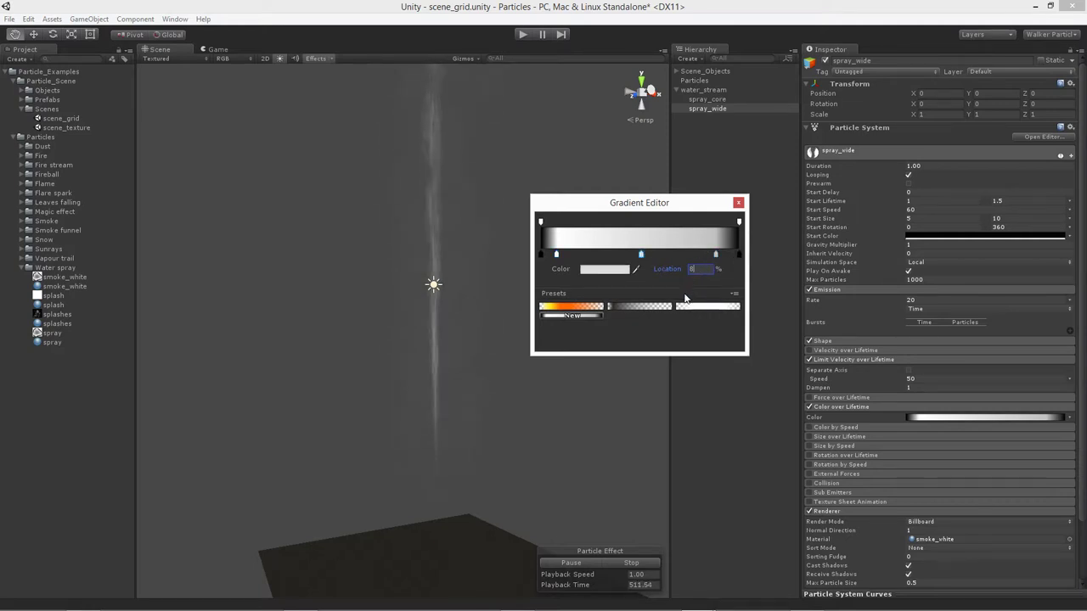
pyautogui.moveTo(642, 259); pyautogui.dragTo(648, 231)
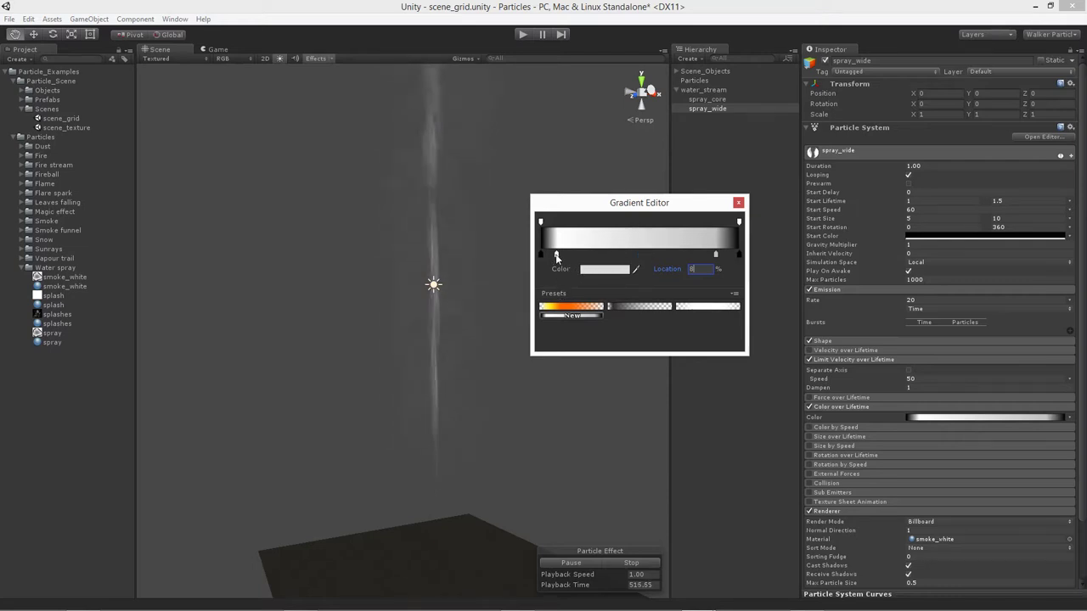
# Step: Add a fully opaque alpha key at 15.9% and close the gradient editor
pyautogui.click(715, 255)
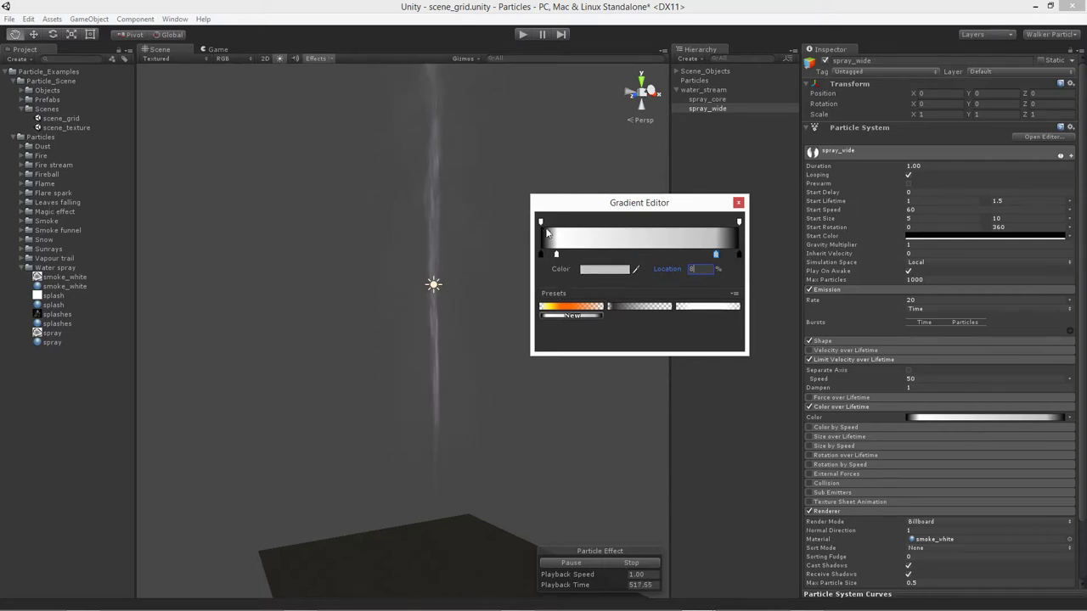
pyautogui.click(572, 222)
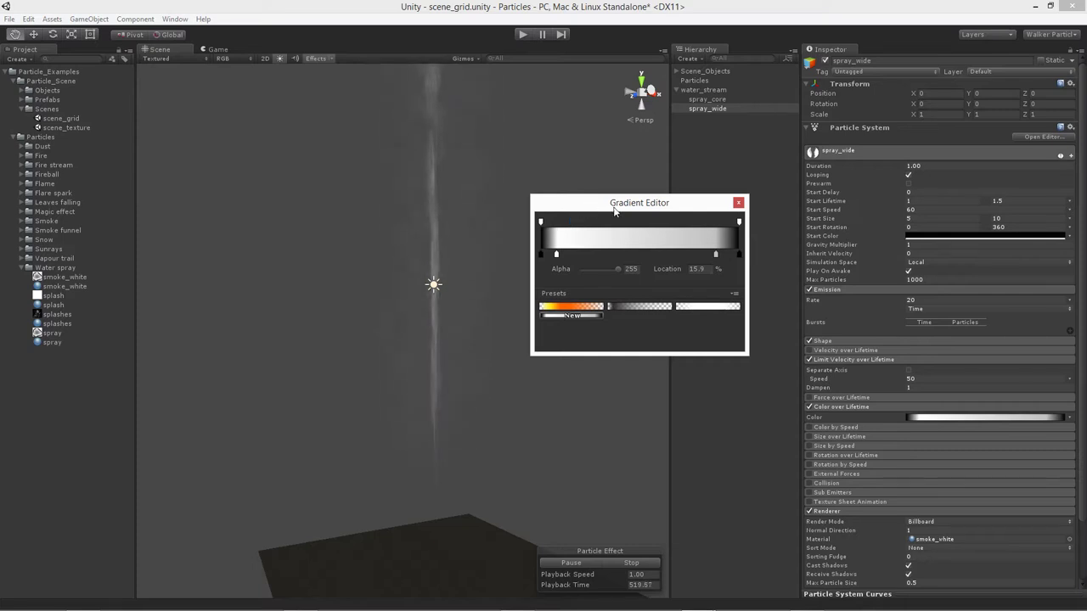
pyautogui.moveTo(622, 211); pyautogui.dragTo(619, 206)
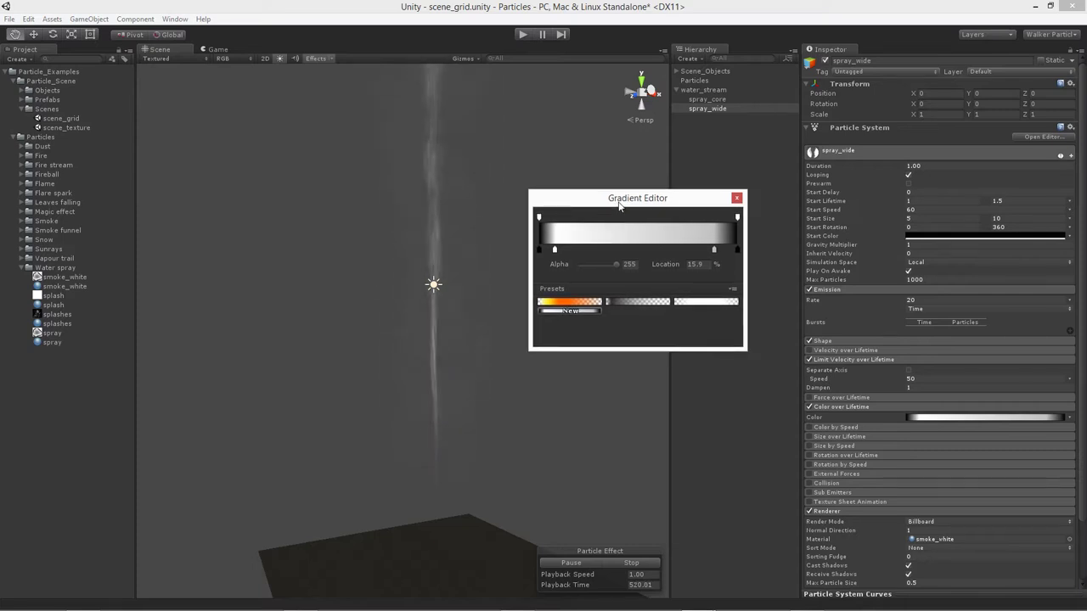
pyautogui.click(737, 197)
# Step: Enable spray_wide's Size over Lifetime module and open the Particle Effect editor
pyautogui.scroll(-3, 839, 348)
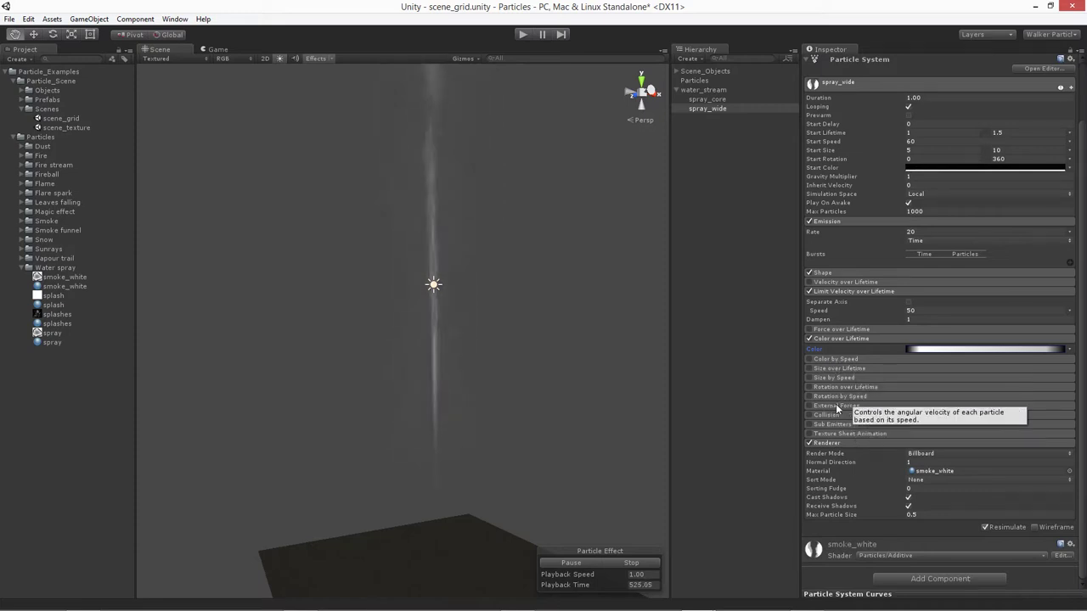
pyautogui.click(809, 368)
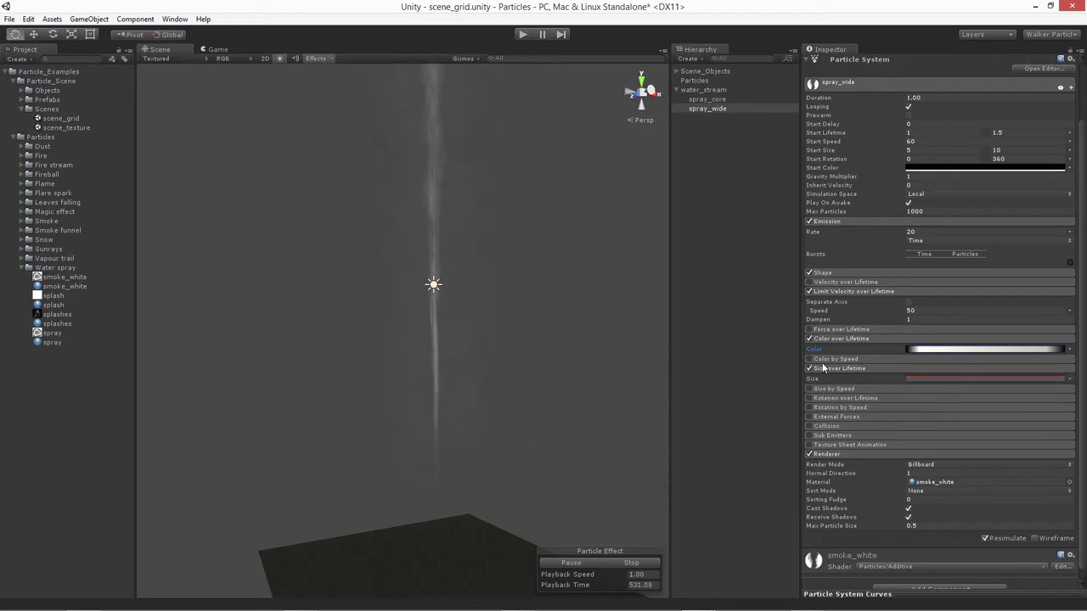
pyautogui.click(1039, 68)
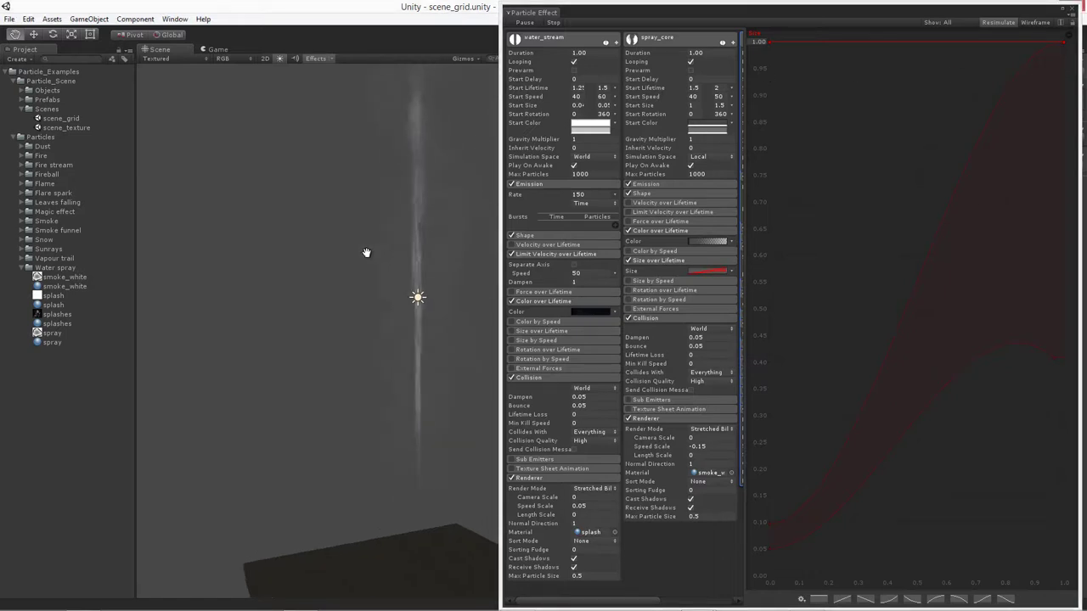
# Step: Show only spray_wide's size curve in the graph and bring up its Size mode choices
pyautogui.moveTo(366, 253); pyautogui.dragTo(276, 293)
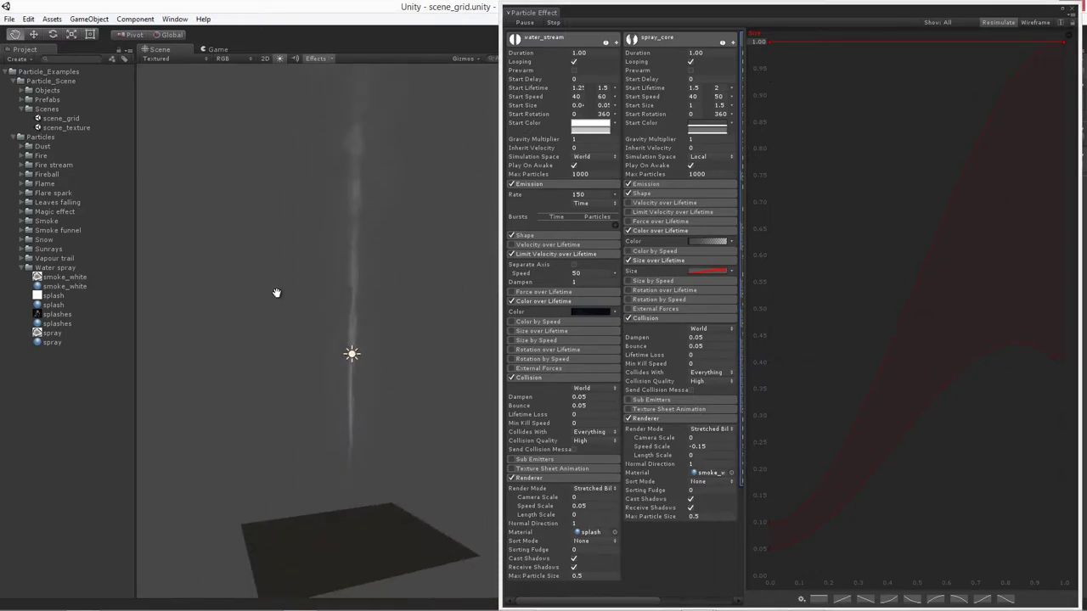
pyautogui.moveTo(314, 257); pyautogui.dragTo(294, 309)
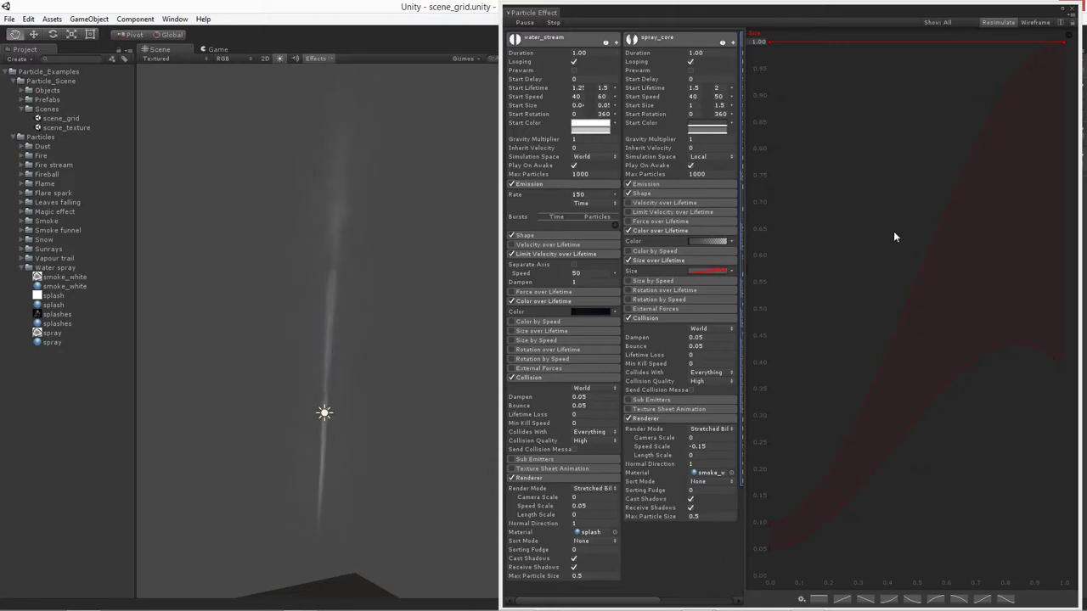
pyautogui.click(714, 271)
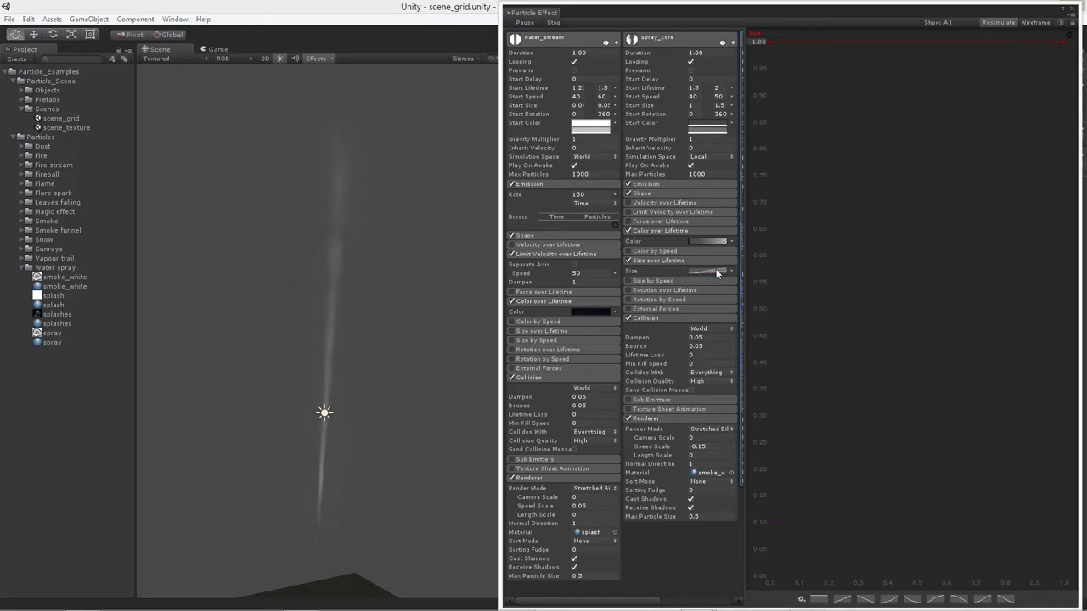
pyautogui.moveTo(618, 599); pyautogui.dragTo(699, 608)
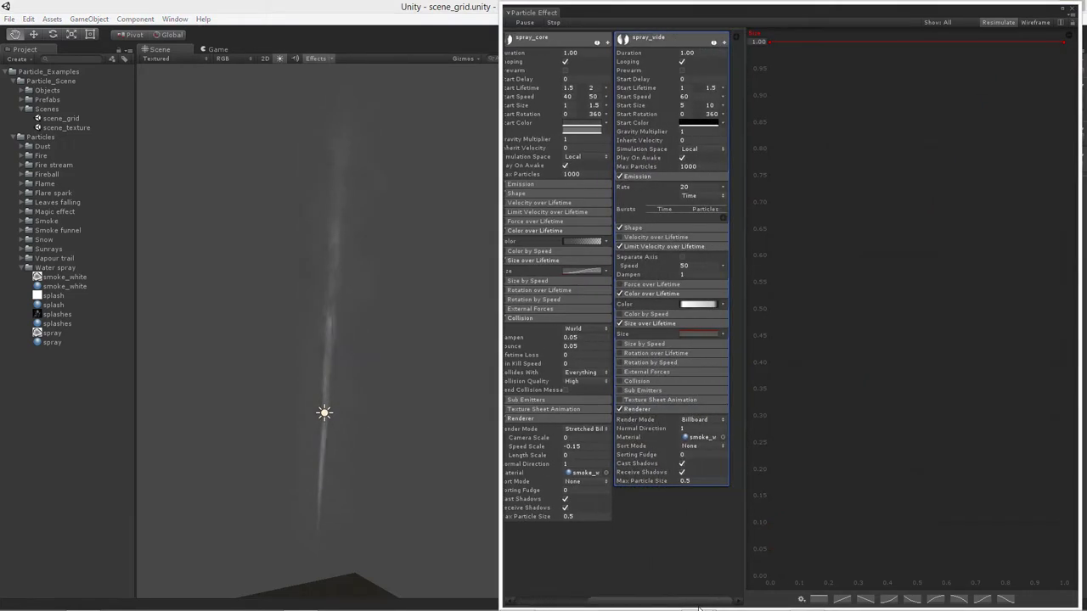
pyautogui.click(694, 332)
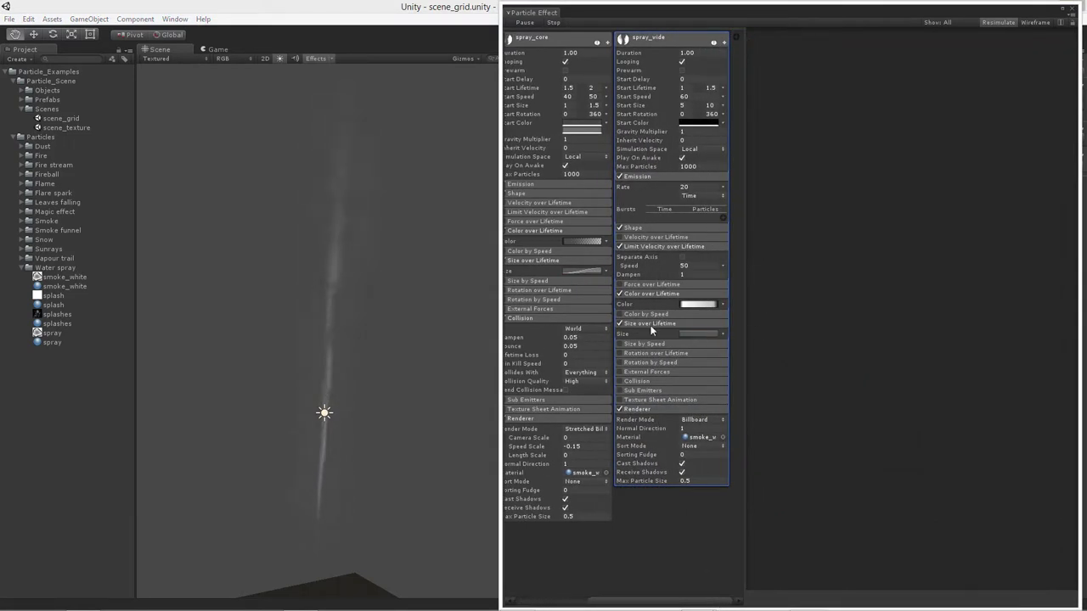
pyautogui.click(710, 332)
pyautogui.click(721, 333)
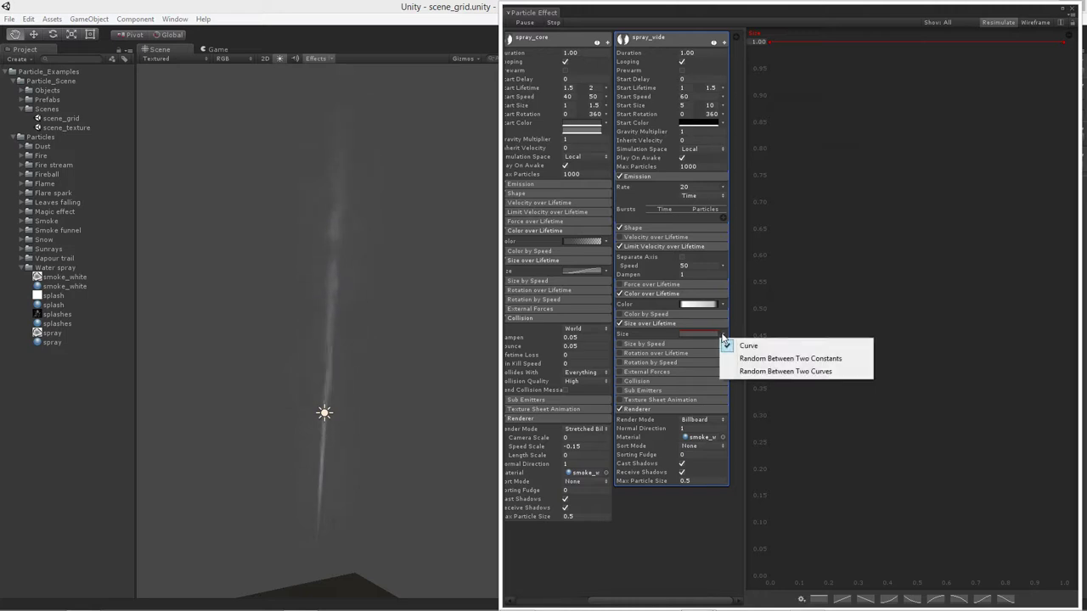
# Step: Switch spray_wide's size to Random Between Two Curves with a graph top value of 4
pyautogui.click(812, 371)
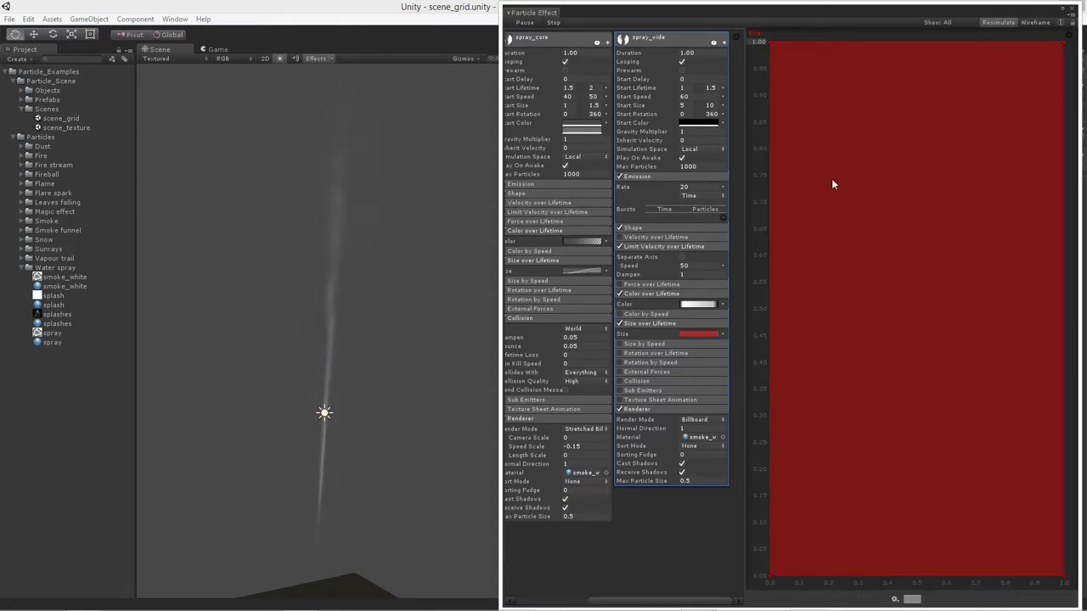
pyautogui.click(753, 41)
pyautogui.write('4')
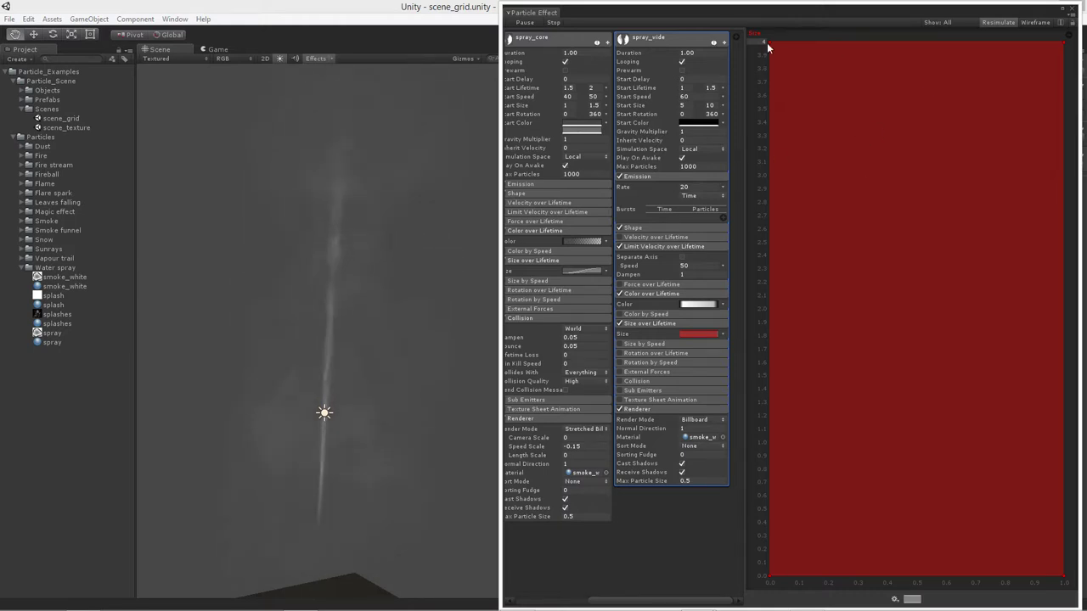
# Step: Shape the curves: upper start about 0.5, lower start 0.232, lower end about 1.65, then close the editor
pyautogui.moveTo(769, 41); pyautogui.dragTo(769, 287)
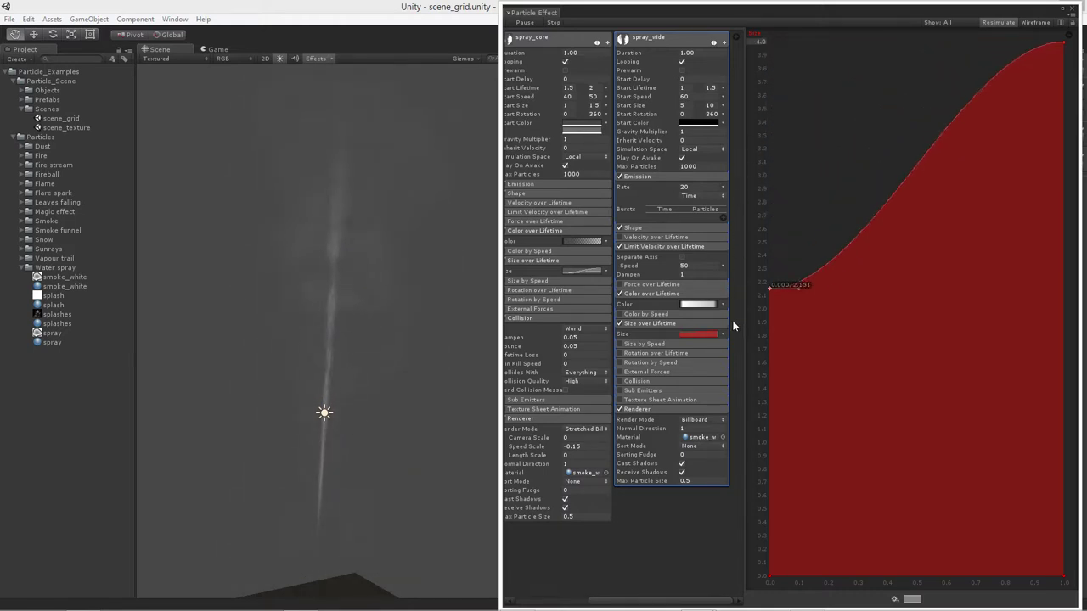
pyautogui.moveTo(733, 325); pyautogui.dragTo(698, 501)
pyautogui.moveTo(769, 577); pyautogui.dragTo(738, 534)
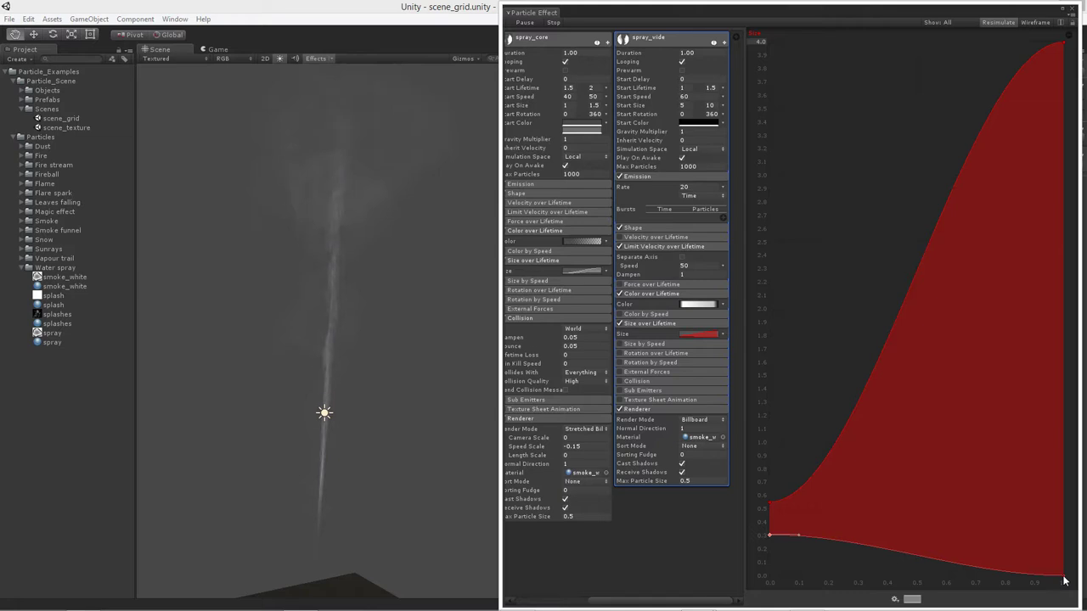
pyautogui.moveTo(1063, 578)
pyautogui.mouseDown()
pyautogui.moveTo(1047, 255)
pyautogui.moveTo(1047, 287)
pyautogui.moveTo(1066, 313)
pyautogui.moveTo(1041, 295)
pyautogui.mouseUp()
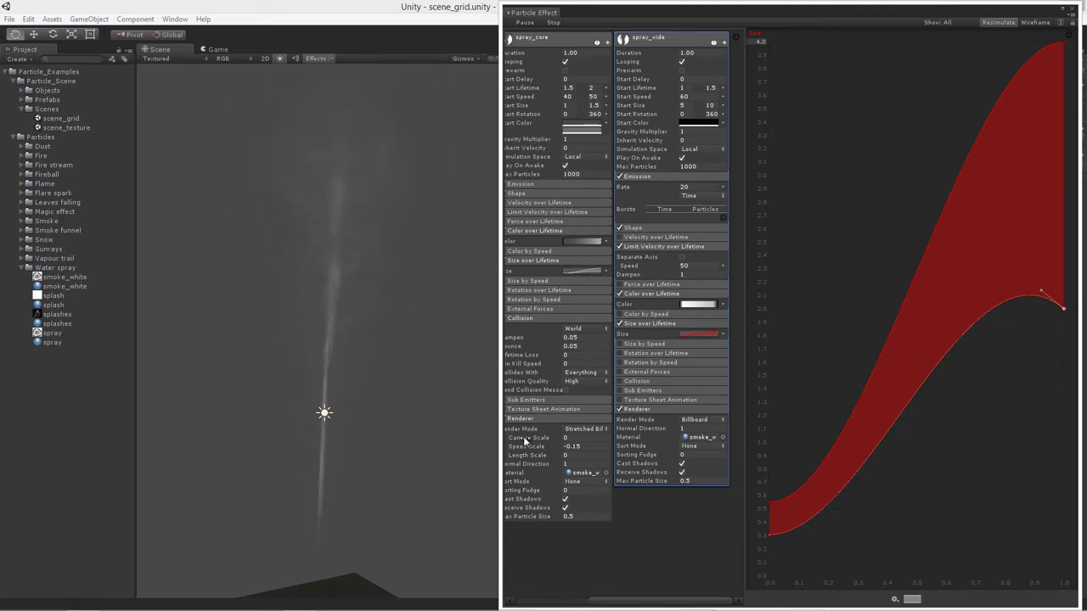
pyautogui.click(1073, 11)
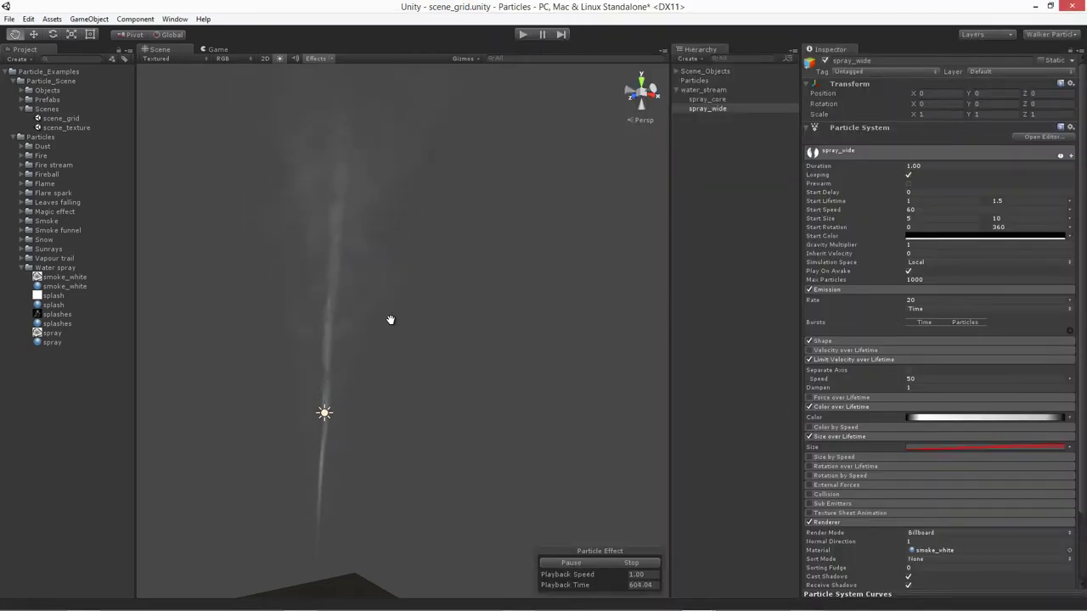
# Step: Orbit around the billowing spray to inspect it, then select water_stream in the Hierarchy
pyautogui.moveTo(250, 444)
pyautogui.keyDown('alt'); pyautogui.mouseDown()
pyautogui.moveTo(314, 544)
pyautogui.moveTo(575, 461)
pyautogui.moveTo(531, 400)
pyautogui.moveTo(510, 291)
pyautogui.moveTo(507, 480)
pyautogui.moveTo(551, 488)
pyautogui.moveTo(562, 464)
pyautogui.moveTo(218, 410)
pyautogui.moveTo(317, 425)
pyautogui.moveTo(476, 381)
pyautogui.moveTo(554, 282)
pyautogui.moveTo(328, 269)
pyautogui.moveTo(240, 326)
pyautogui.moveTo(230, 371)
pyautogui.mouseUp(); pyautogui.keyUp('alt')
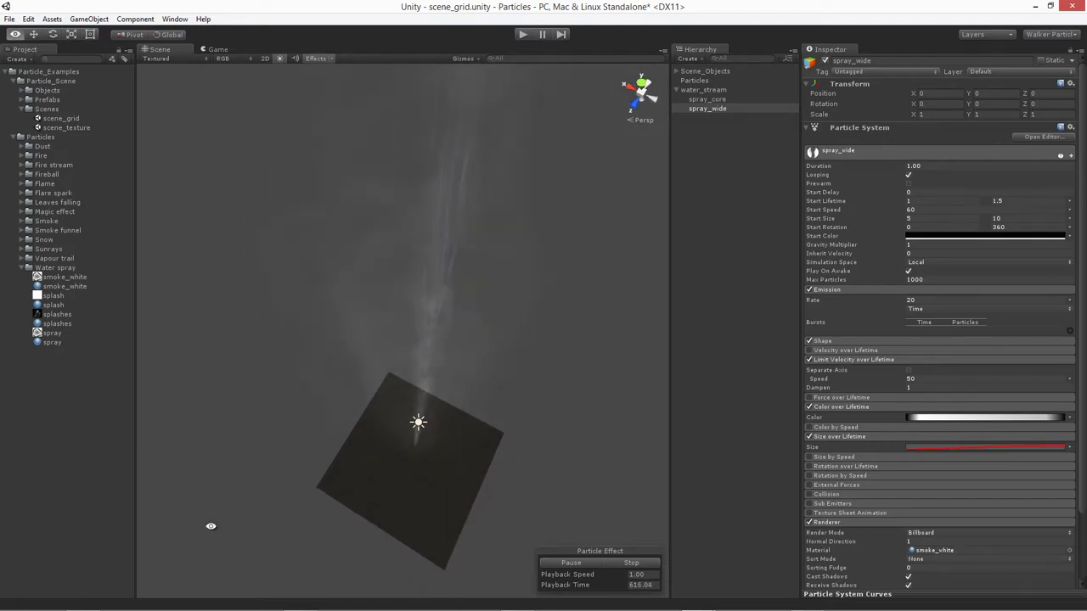
pyautogui.moveTo(209, 524)
pyautogui.keyDown('alt'); pyautogui.mouseDown()
pyautogui.moveTo(272, 501)
pyautogui.moveTo(455, 359)
pyautogui.moveTo(427, 364)
pyautogui.moveTo(308, 335)
pyautogui.moveTo(315, 328)
pyautogui.moveTo(269, 390)
pyautogui.moveTo(262, 453)
pyautogui.moveTo(286, 417)
pyautogui.moveTo(384, 397)
pyautogui.mouseUp(); pyautogui.keyUp('alt')
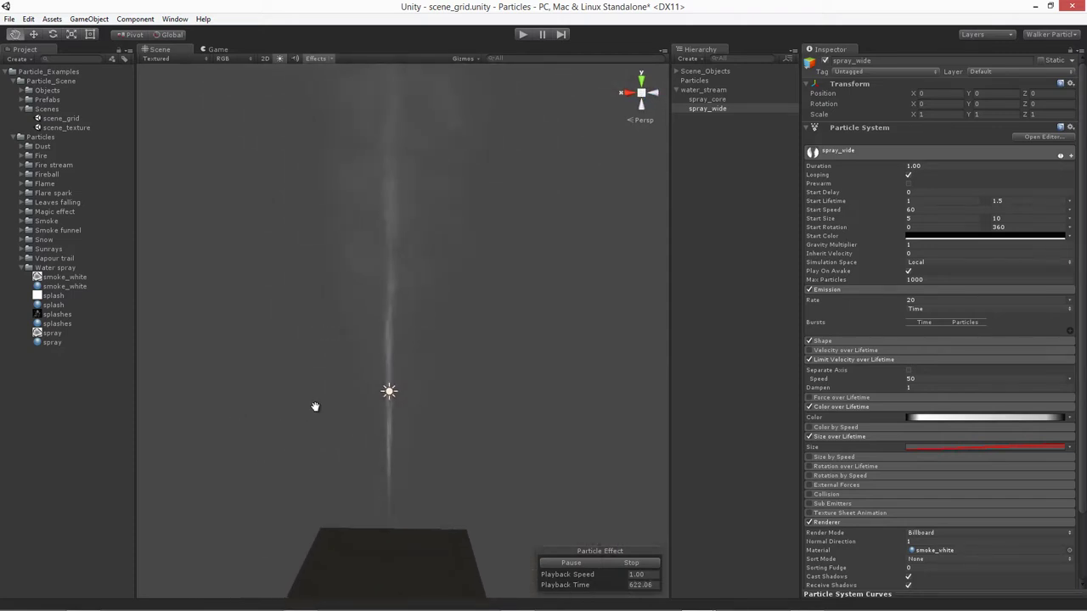
pyautogui.moveTo(314, 404); pyautogui.dragTo(298, 420)
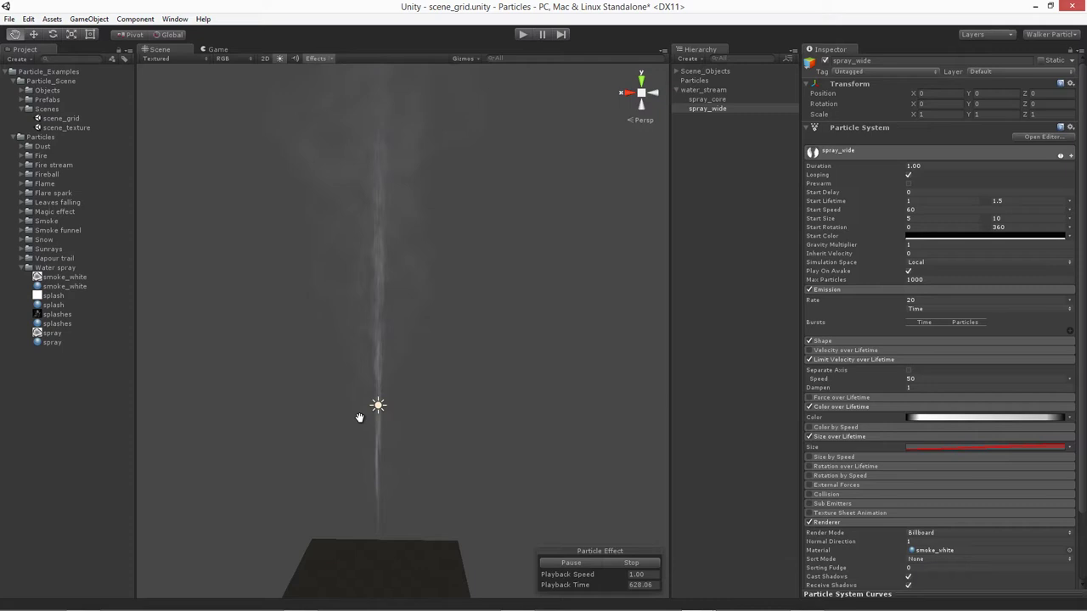
pyautogui.moveTo(333, 426); pyautogui.dragTo(340, 434)
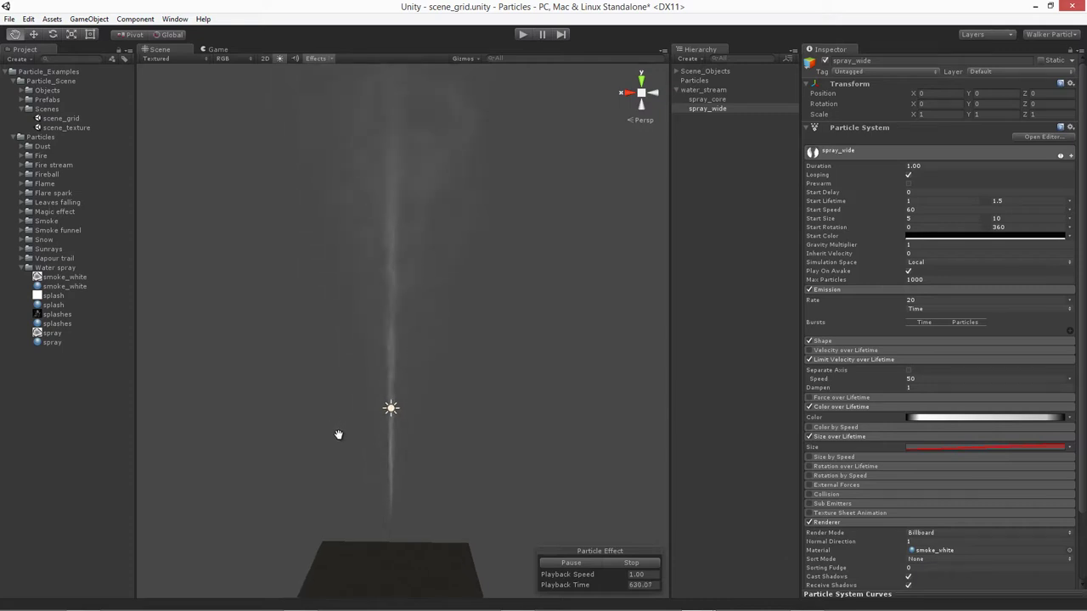
pyautogui.click(704, 90)
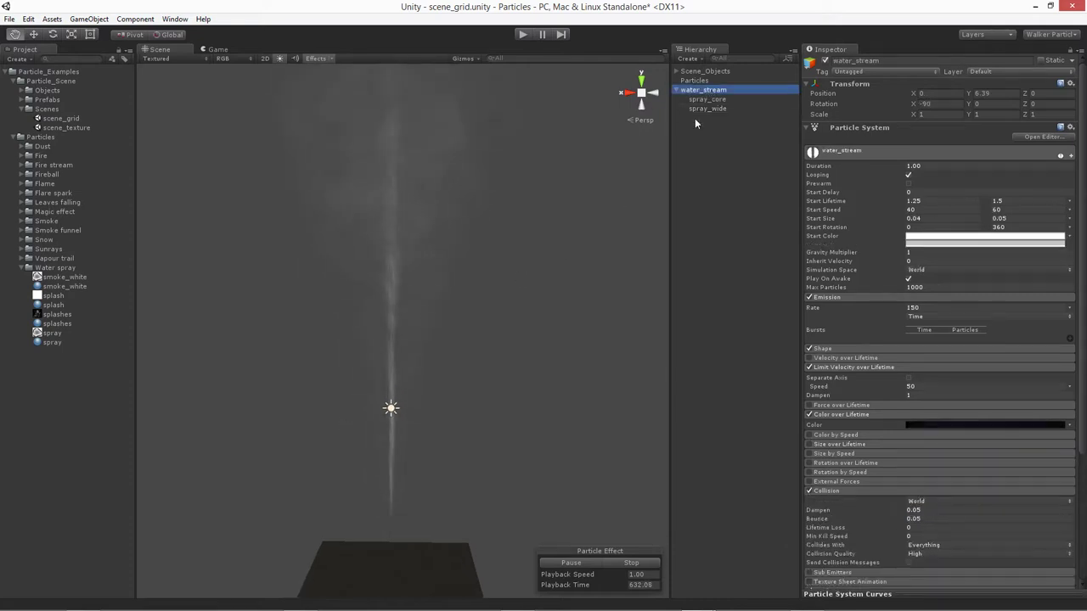
# Step: Set water_stream's Y position to 0 and save it as a prefab in the Water spray folder
pyautogui.moveTo(521, 314); pyautogui.dragTo(521, 327)
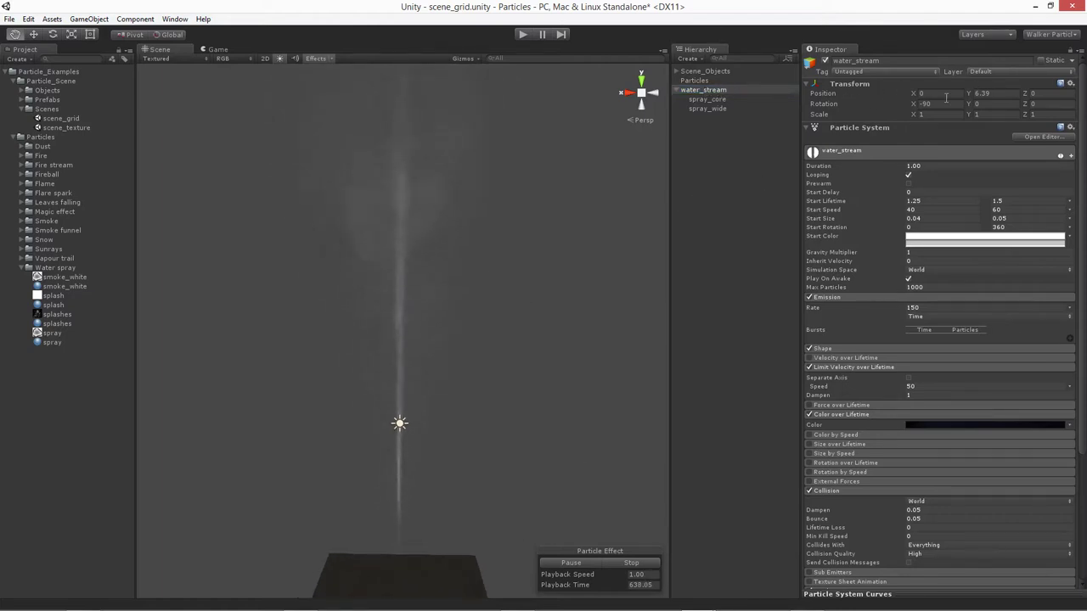
pyautogui.click(992, 94)
pyautogui.write('0')
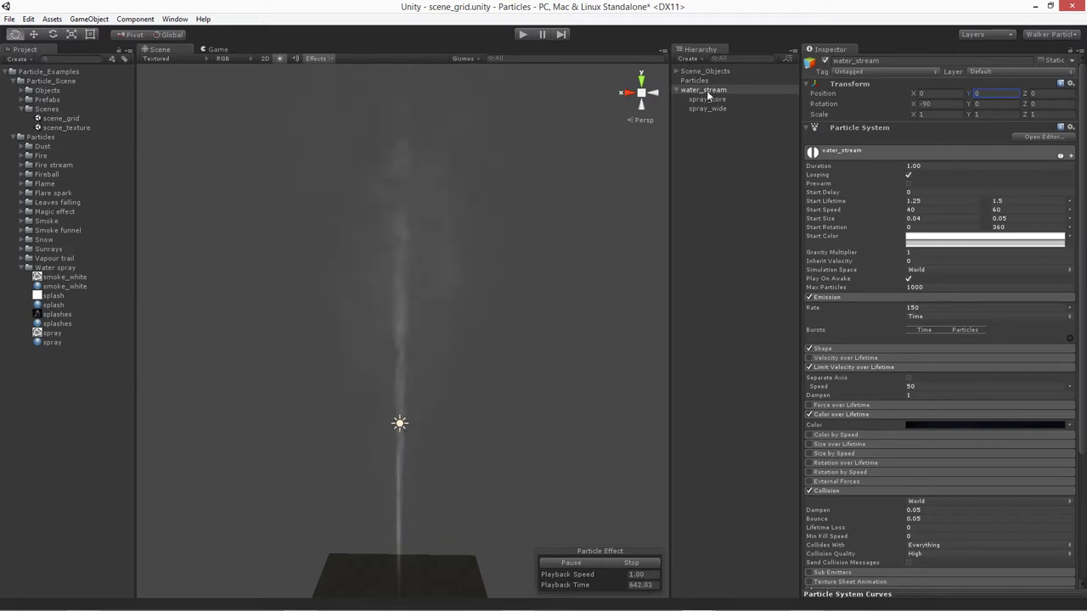
pyautogui.click(677, 90)
pyautogui.moveTo(703, 90)
pyautogui.mouseDown()
pyautogui.moveTo(576, 89)
pyautogui.moveTo(76, 270)
pyautogui.moveTo(36, 272)
pyautogui.mouseUp()
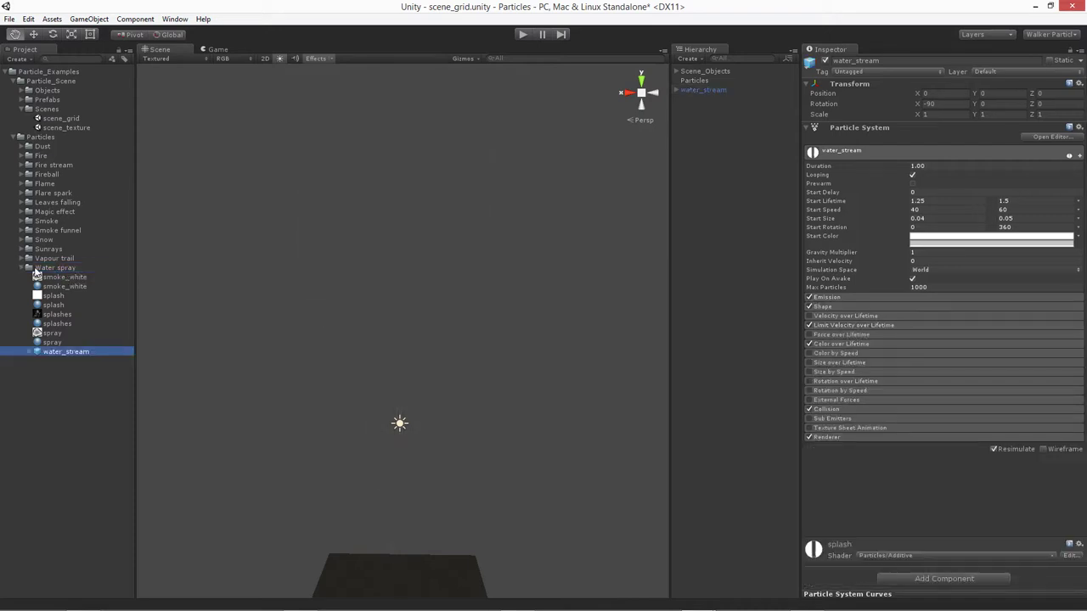
# Step: Collapse the Water spray folder, reselect water_stream, and frame the rising spray jet in the Scene view
pyautogui.click(51, 270)
pyautogui.press('Left')
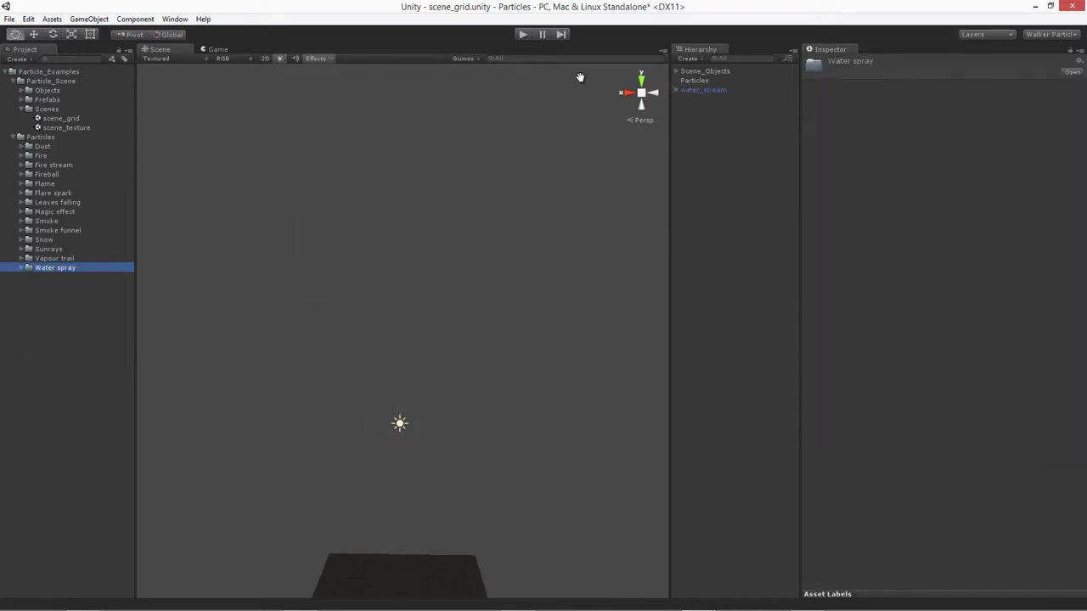
pyautogui.click(723, 90)
pyautogui.moveTo(281, 390); pyautogui.dragTo(274, 332)
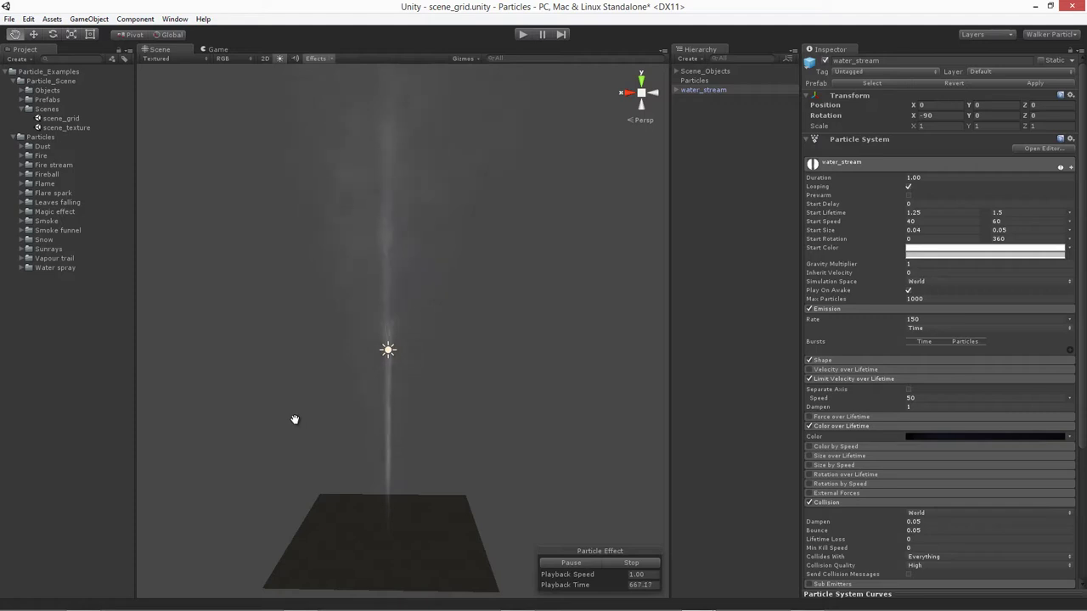
pyautogui.moveTo(294, 417); pyautogui.dragTo(309, 439)
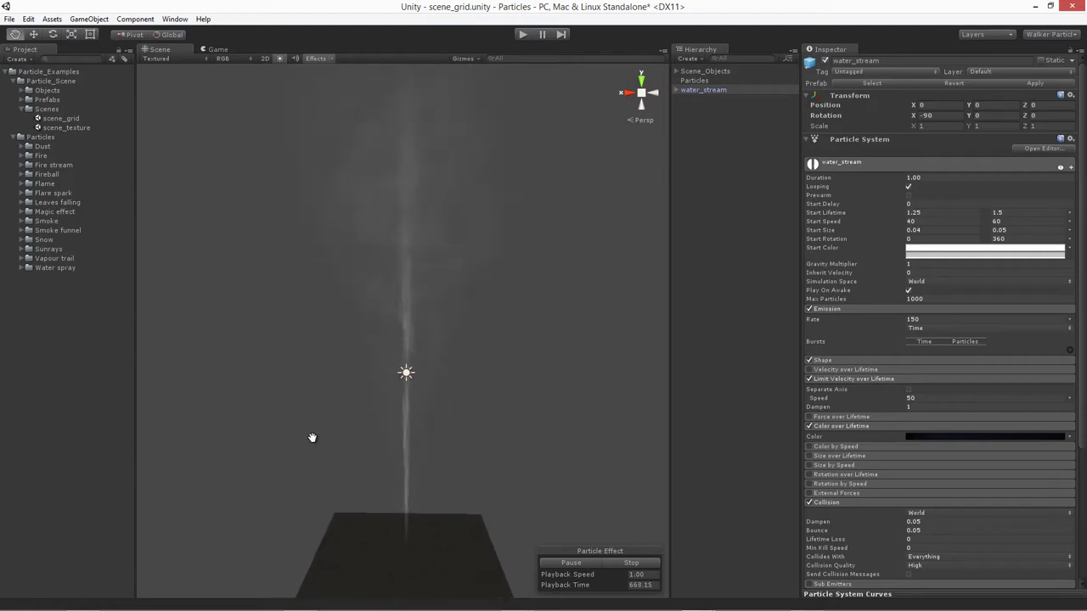